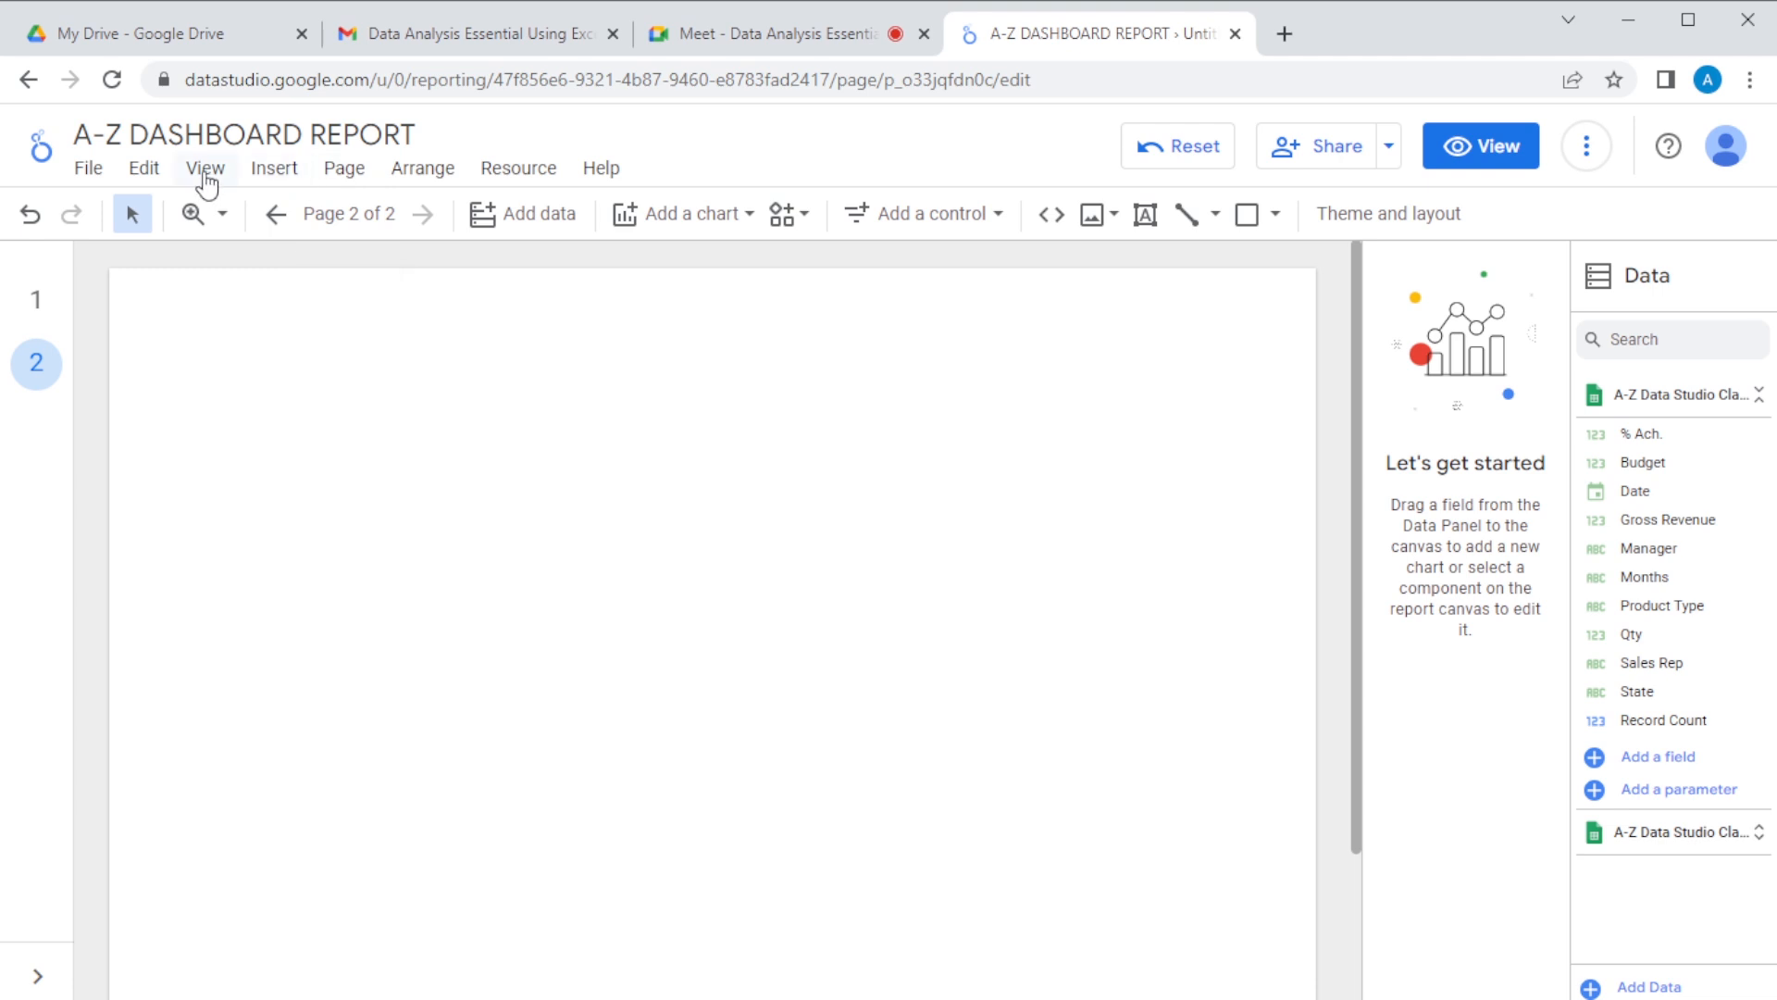
# Step: Delete the blank second page and duplicate the dashboard page as the new second page
pyautogui.click(346, 170)
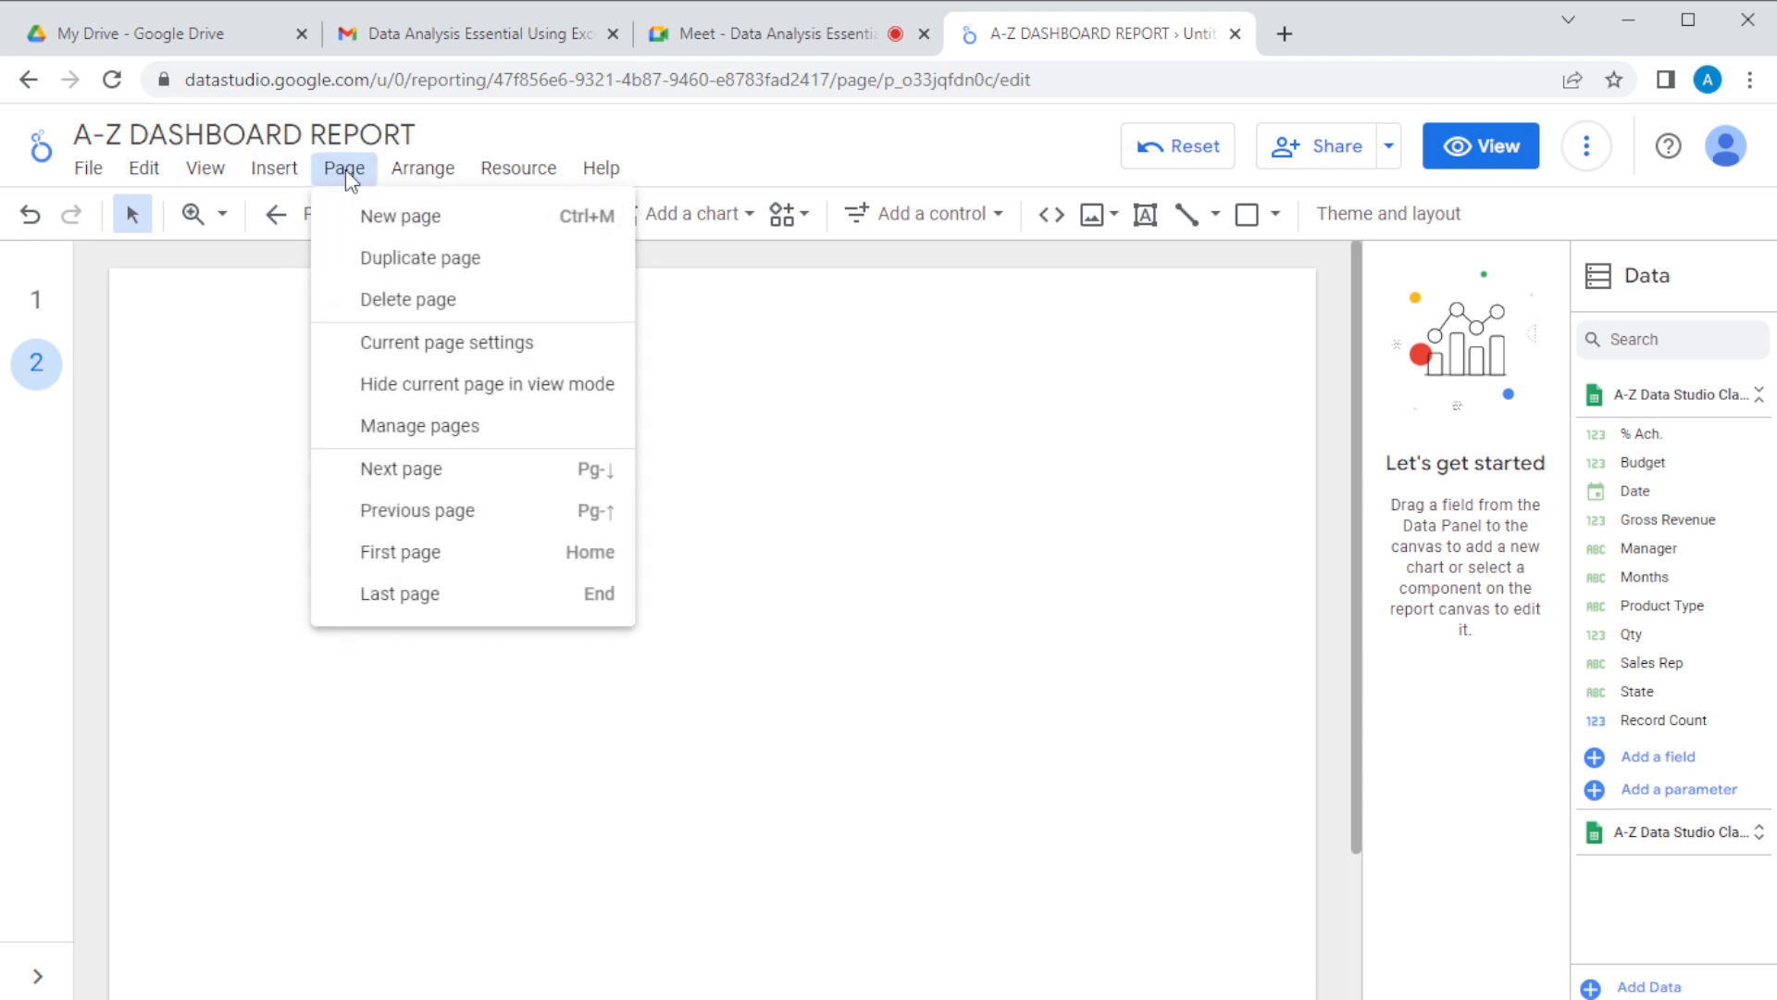
pyautogui.click(419, 308)
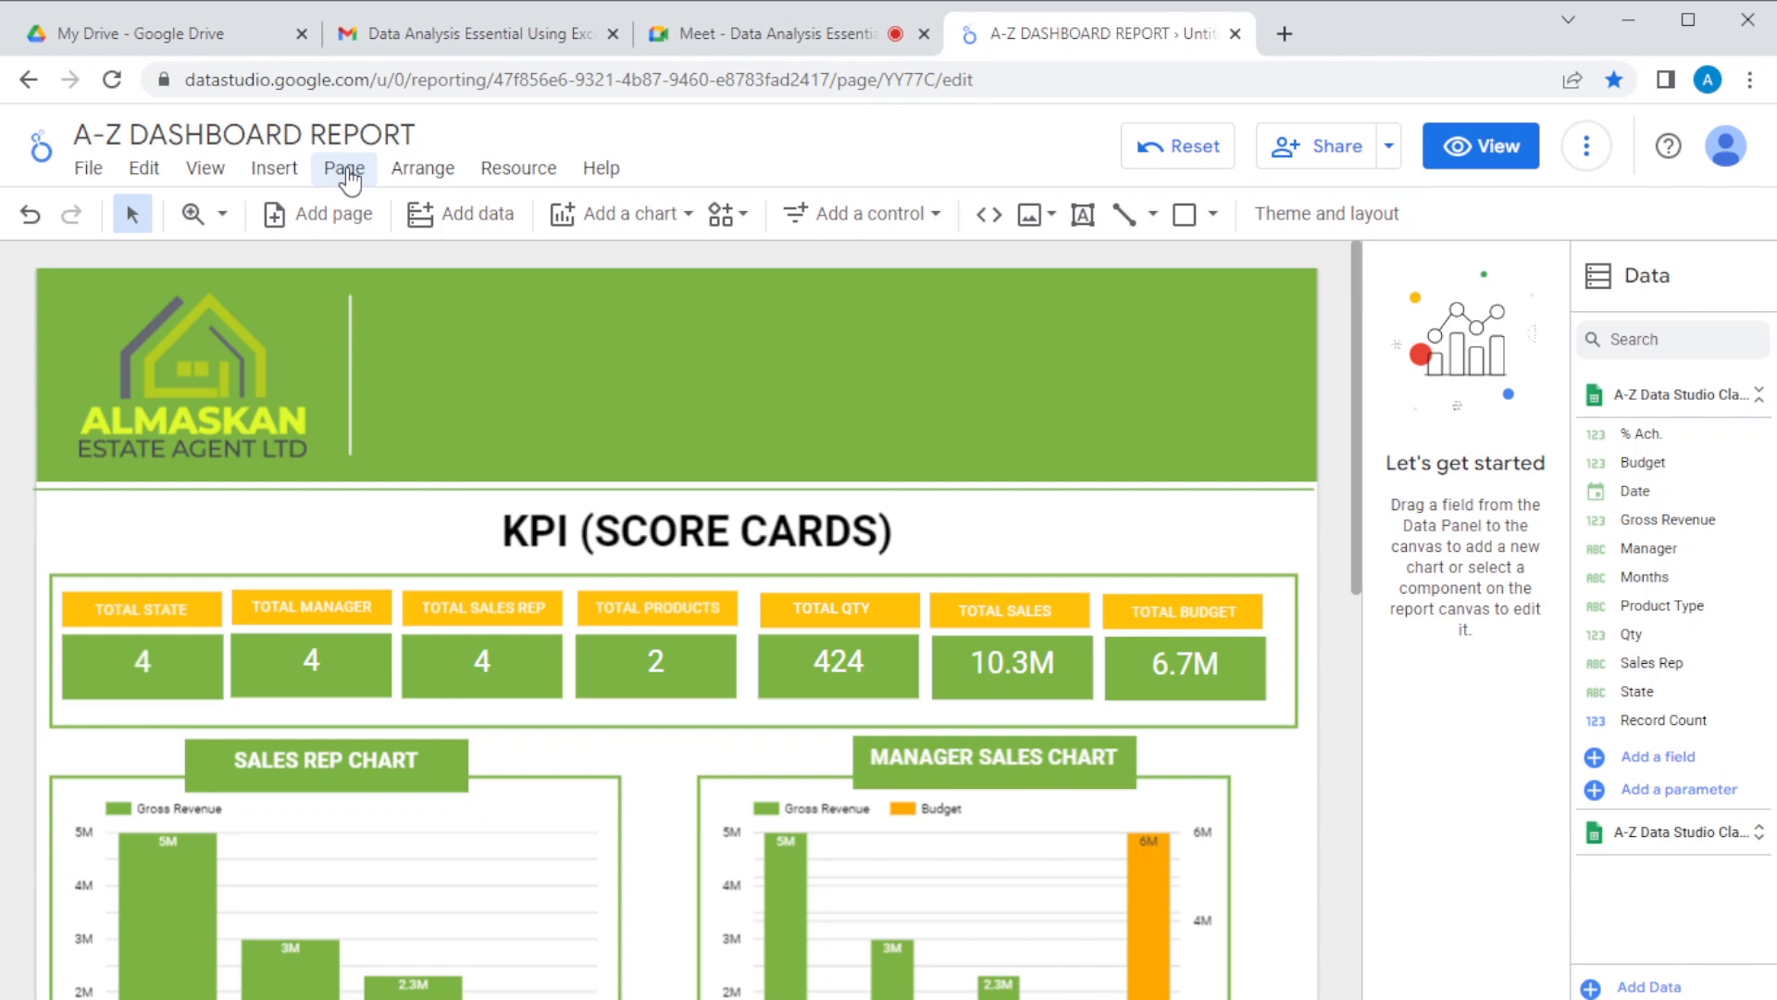
pyautogui.click(346, 171)
pyautogui.click(408, 269)
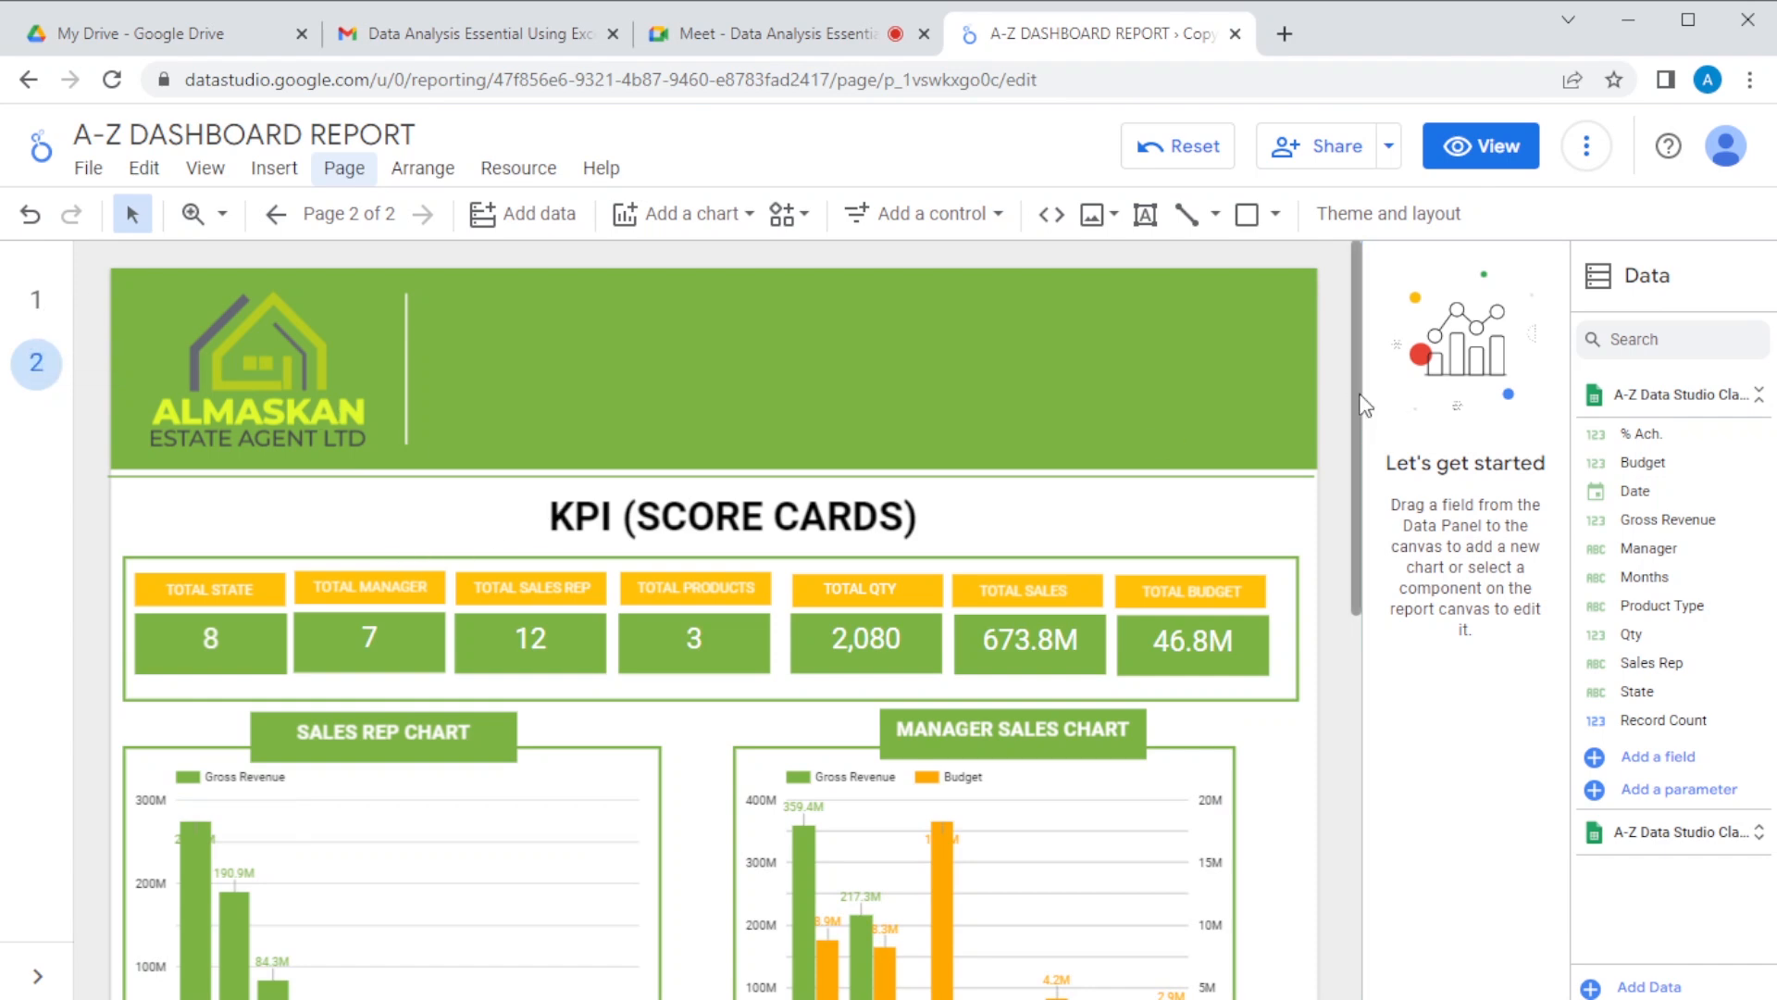
# Step: Delete the KPI title, score cards and all charts from the duplicated page, keeping its header banner
pyautogui.moveTo(1356, 398); pyautogui.dragTo(1358, 440)
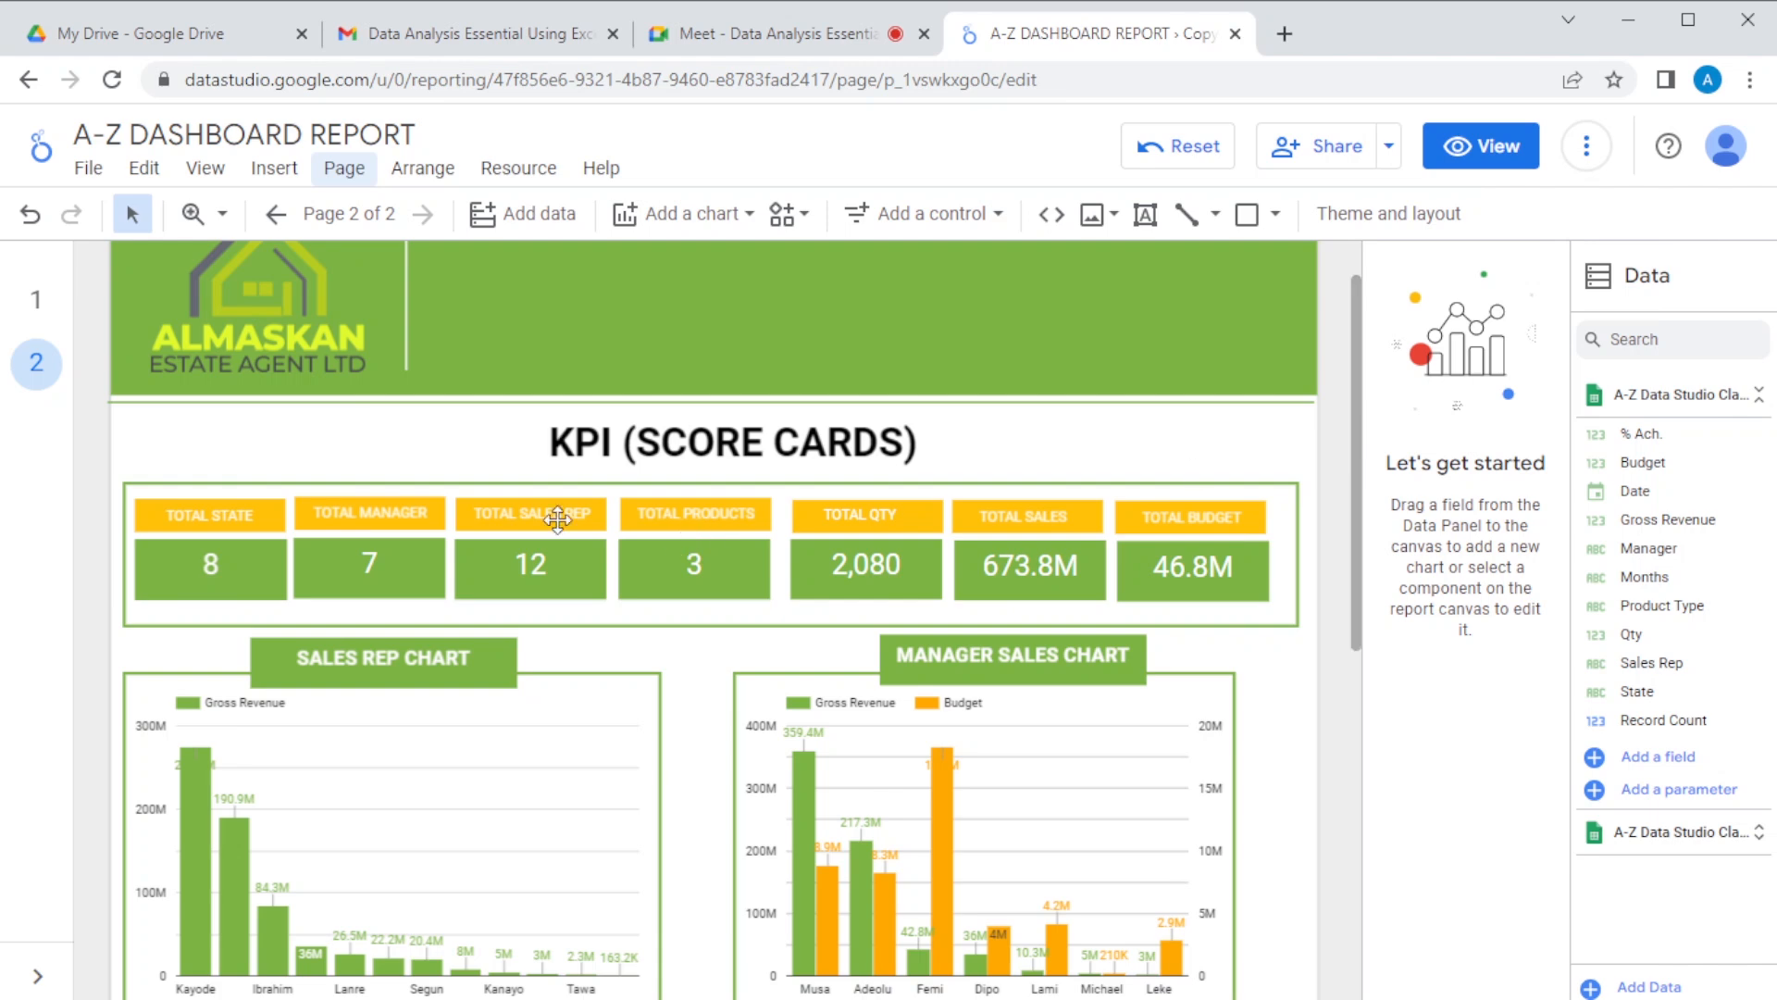
pyautogui.moveTo(118, 446); pyautogui.dragTo(1136, 967)
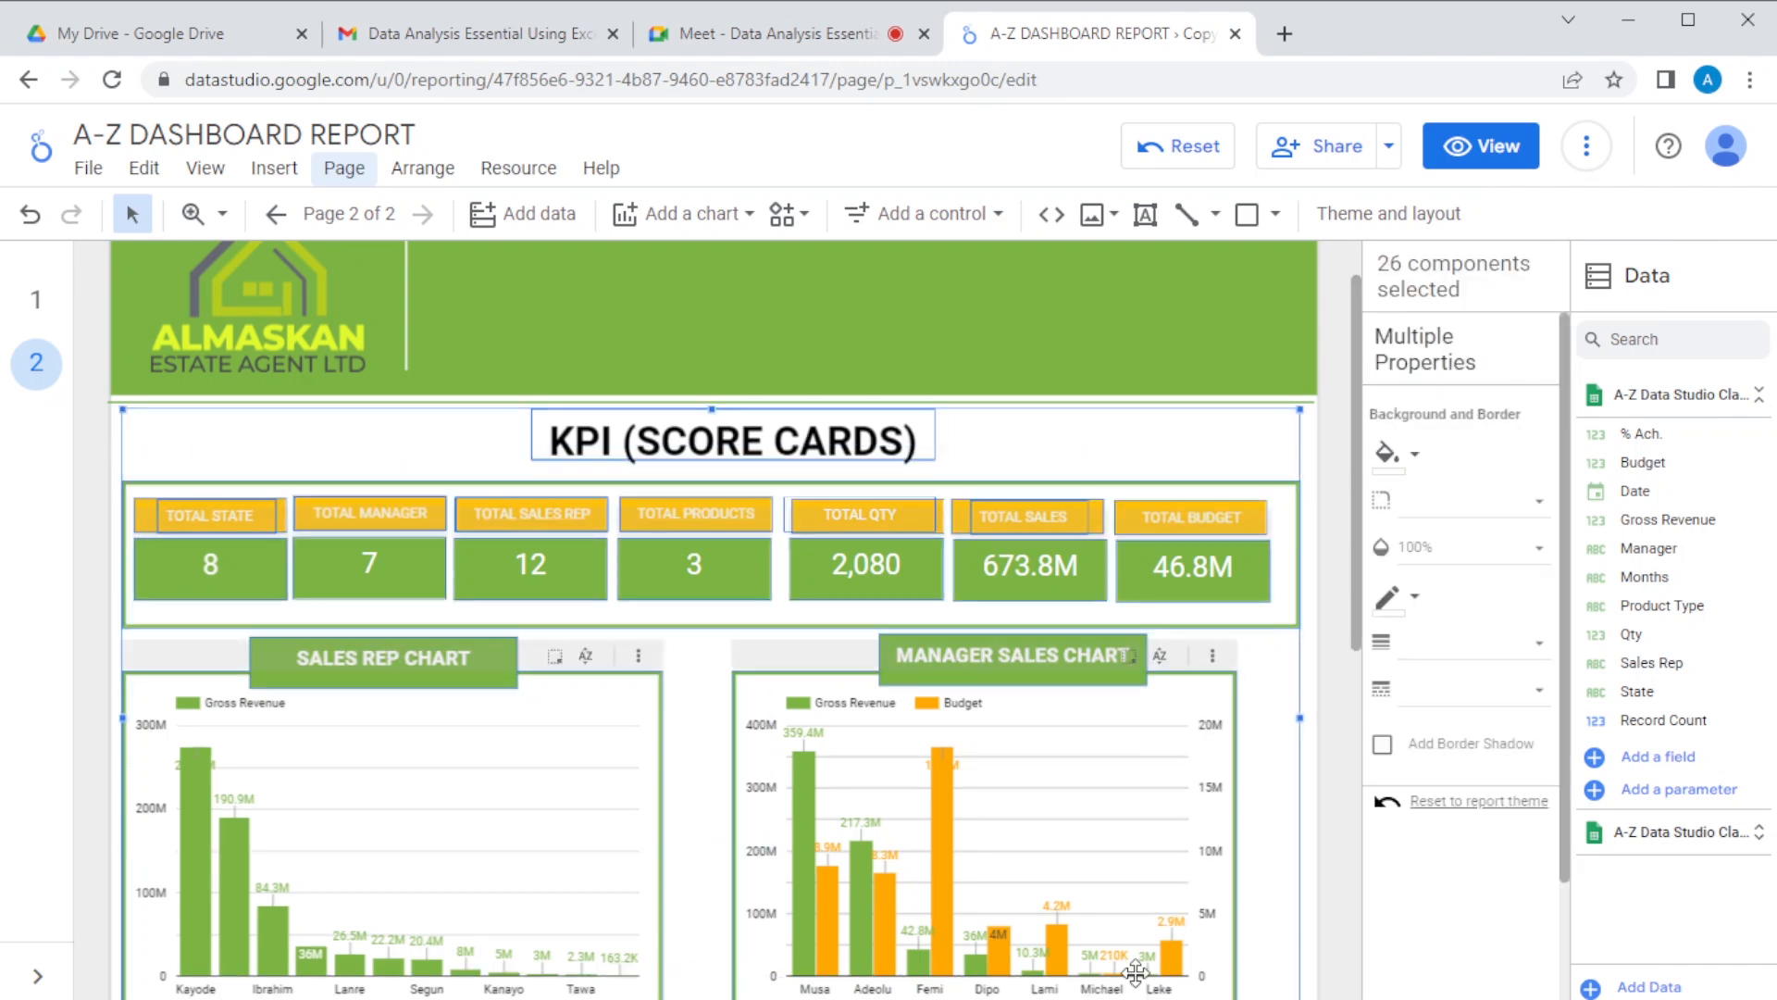
pyautogui.press('Delete')
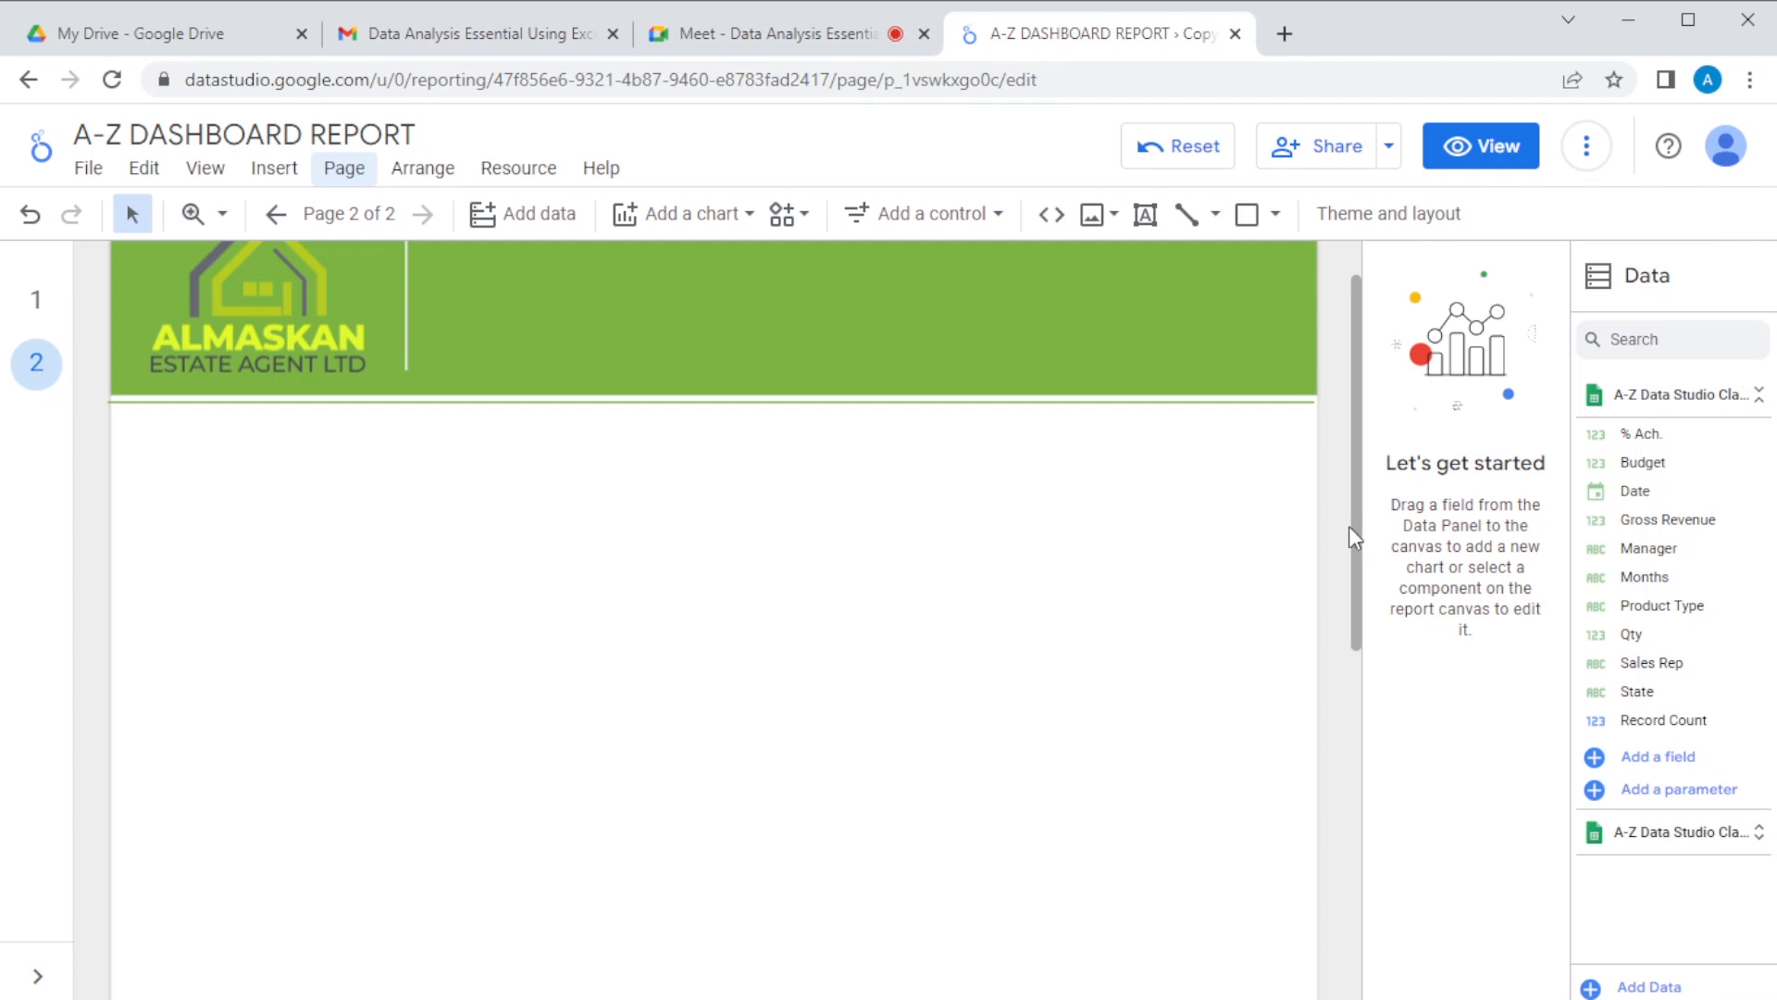
pyautogui.moveTo(1361, 541); pyautogui.dragTo(1353, 774)
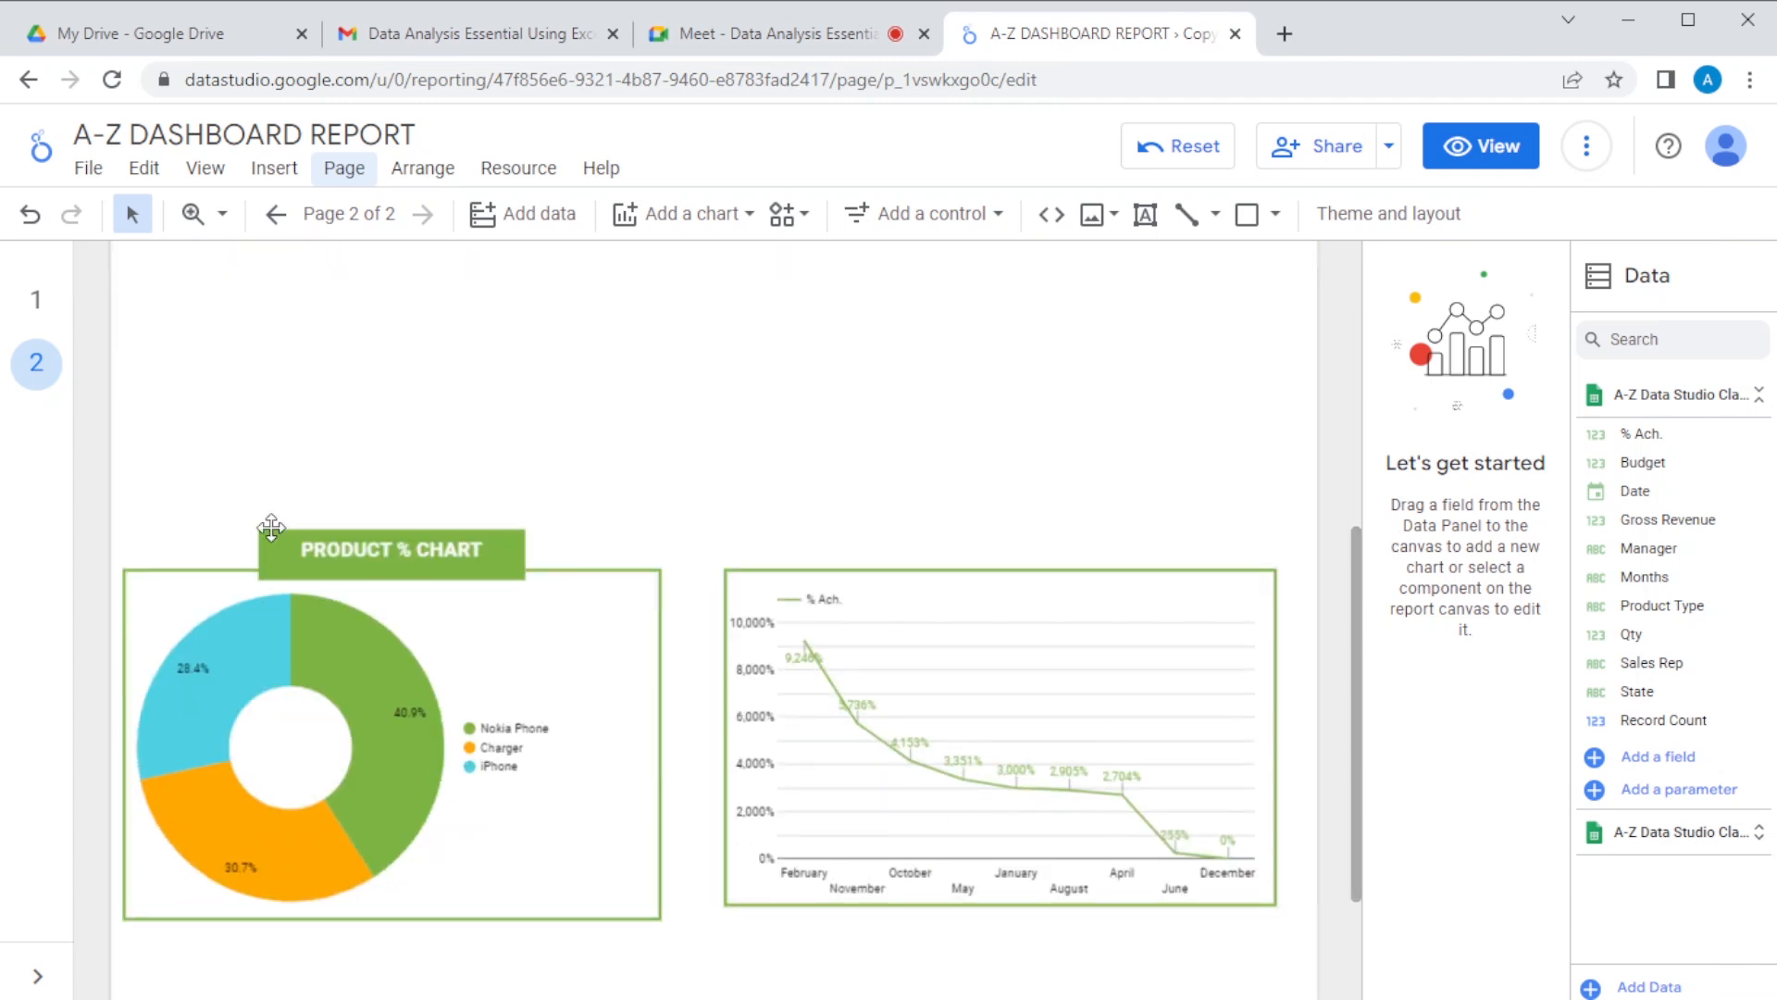
pyautogui.moveTo(226, 458); pyautogui.dragTo(1209, 956)
pyautogui.press('Delete')
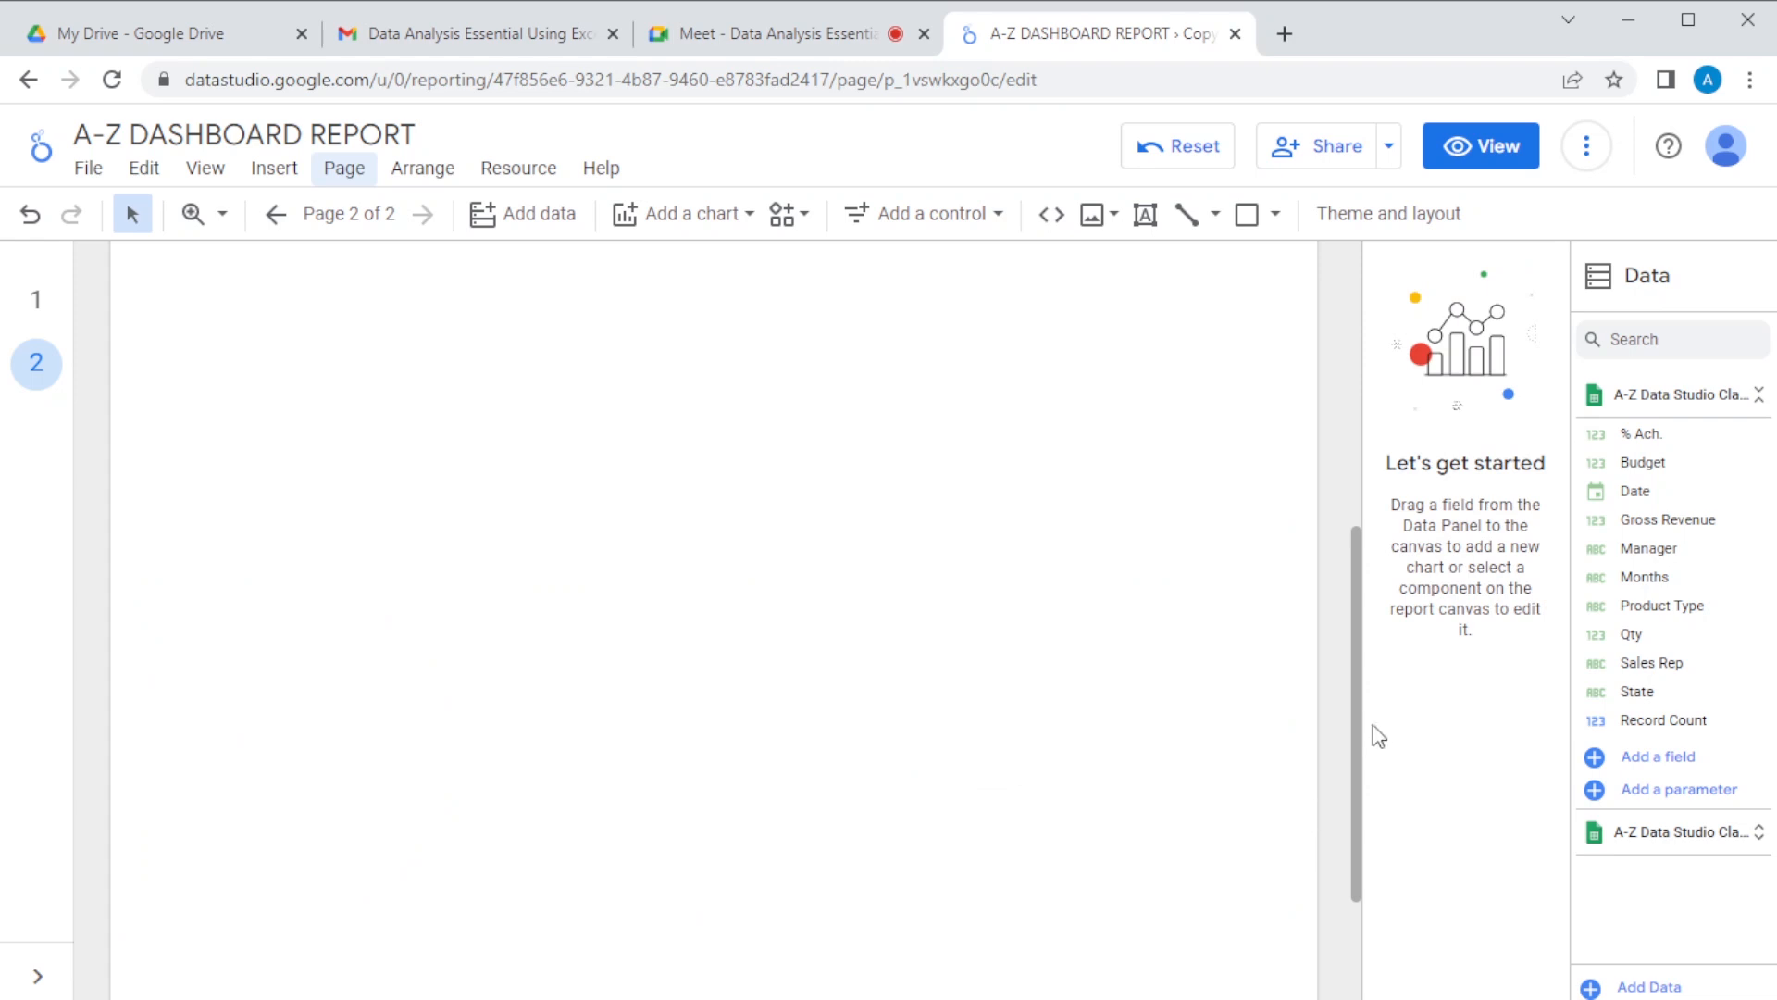
pyautogui.moveTo(1364, 722); pyautogui.dragTo(1355, 426)
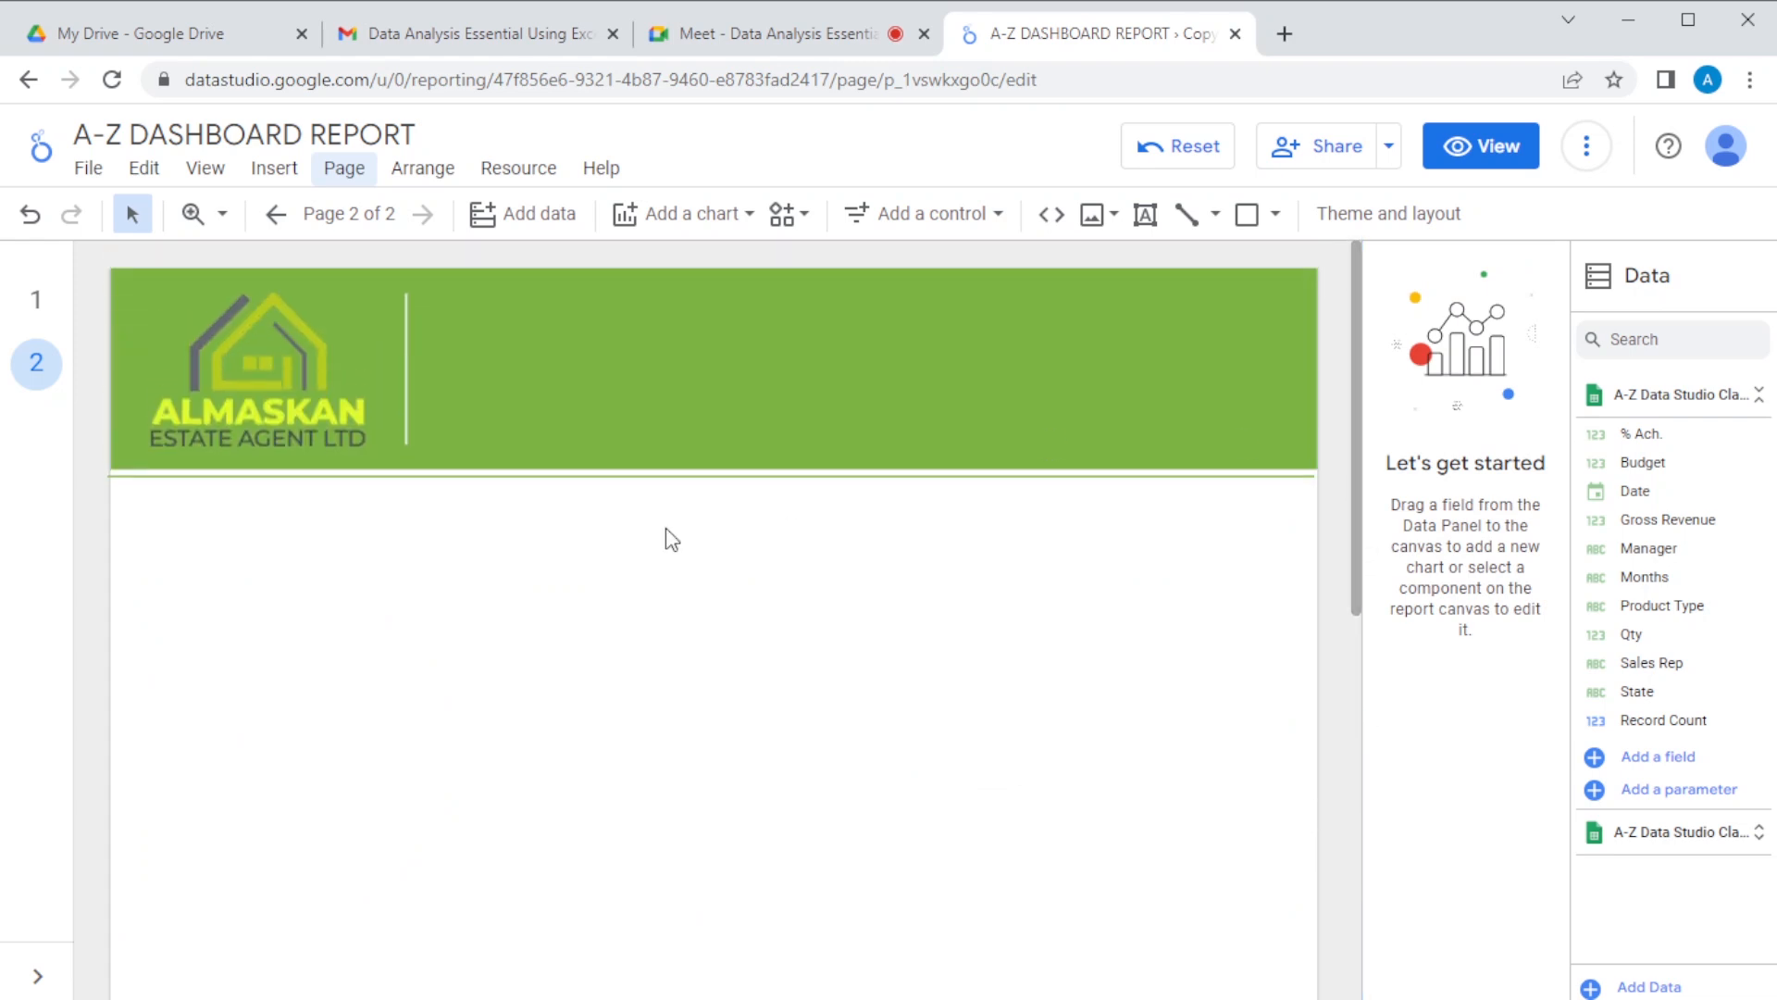
# Step: On page 1, narrow the % Ach. line chart so its right edge aligns with the manager sales chart above
pyautogui.click(35, 313)
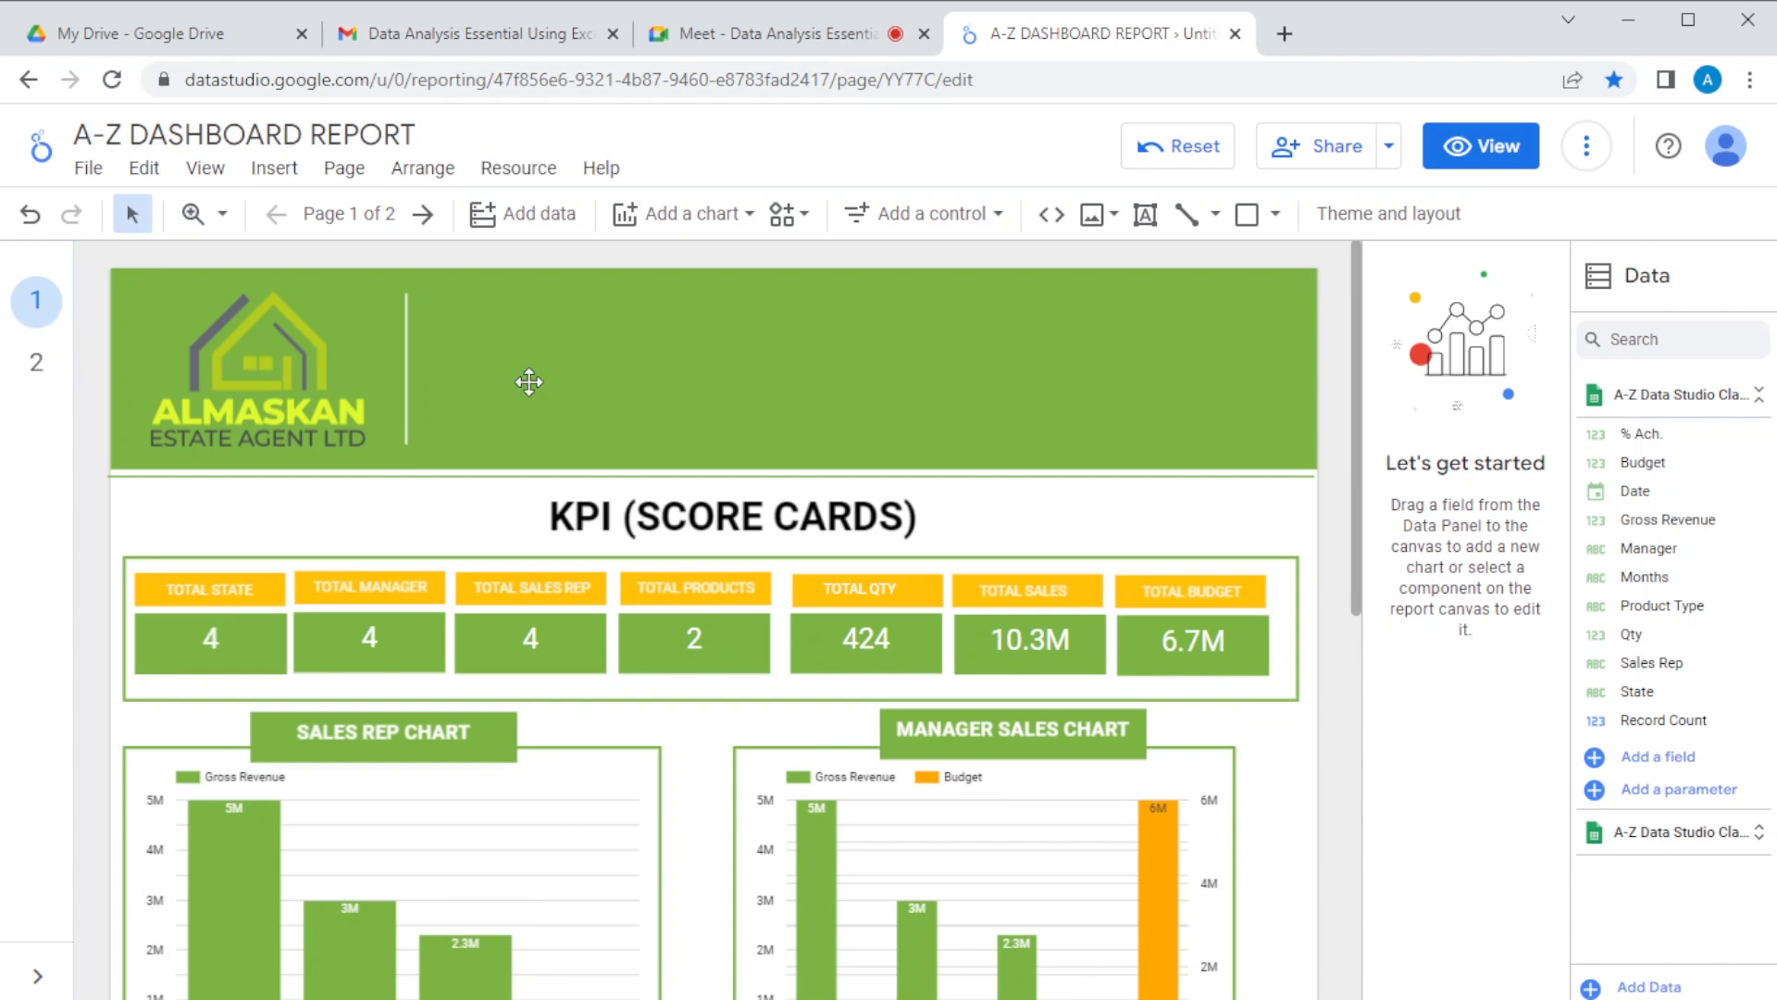
pyautogui.moveTo(1354, 389); pyautogui.dragTo(1370, 825)
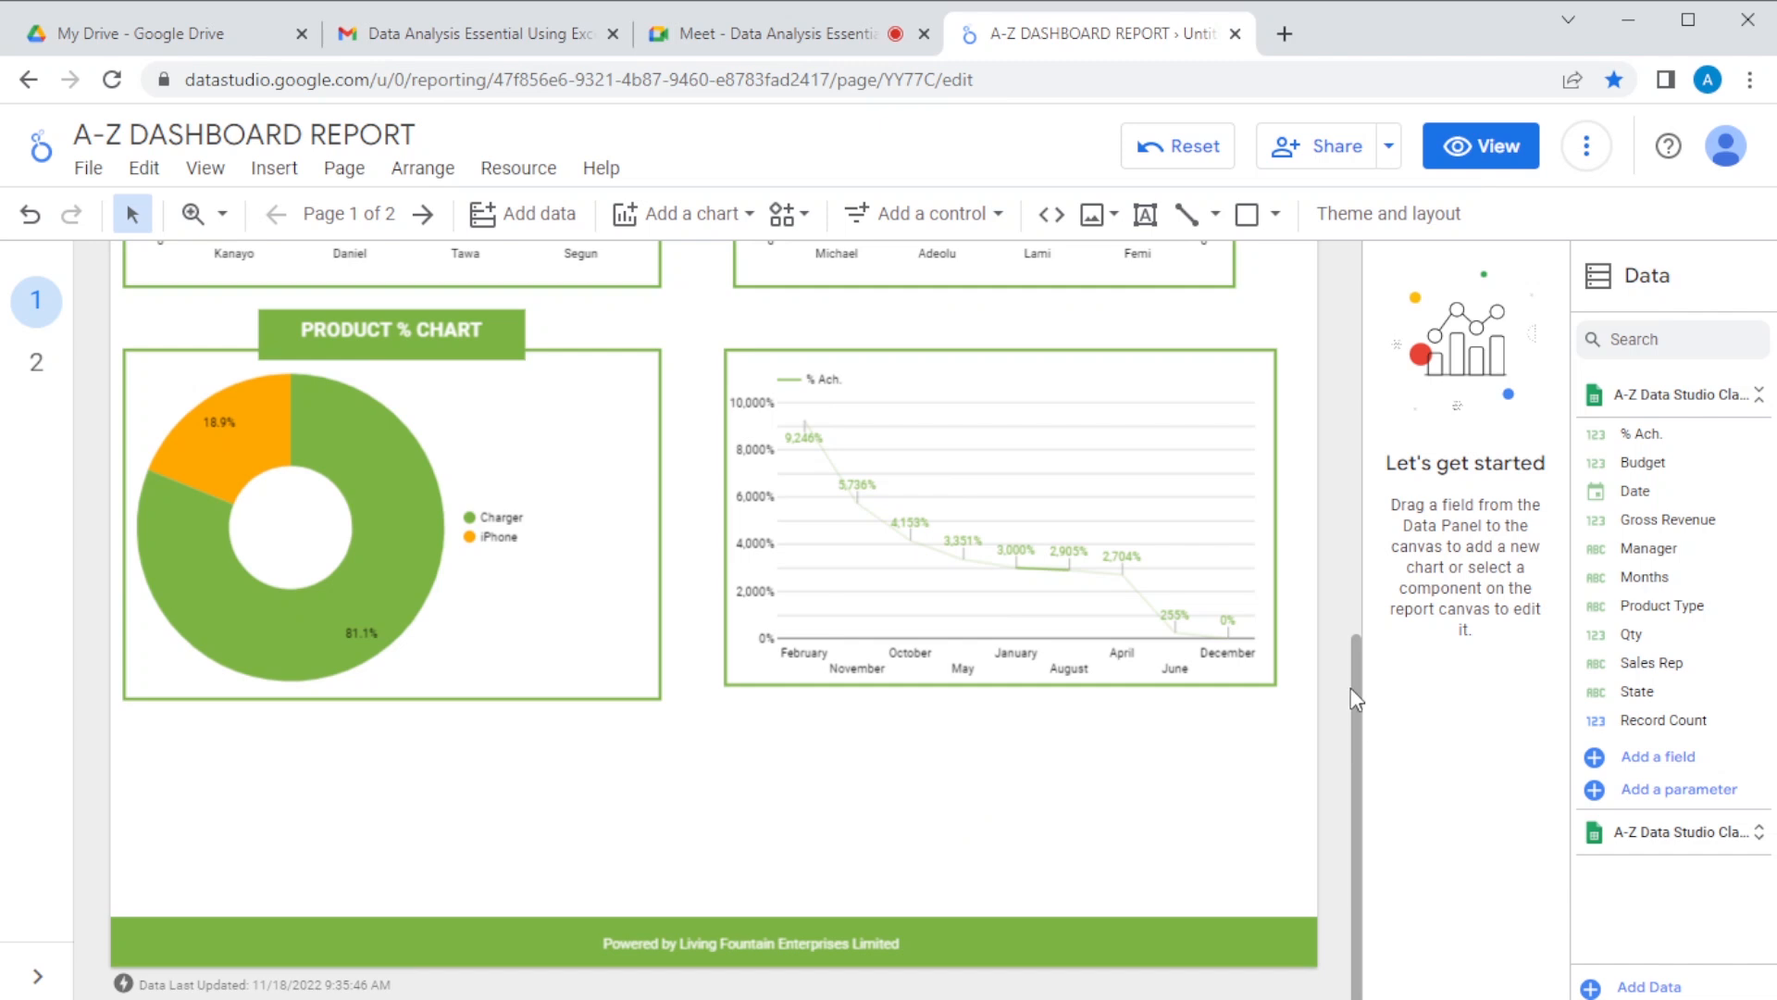
pyautogui.moveTo(1358, 690); pyautogui.dragTo(1350, 548)
pyautogui.click(1263, 668)
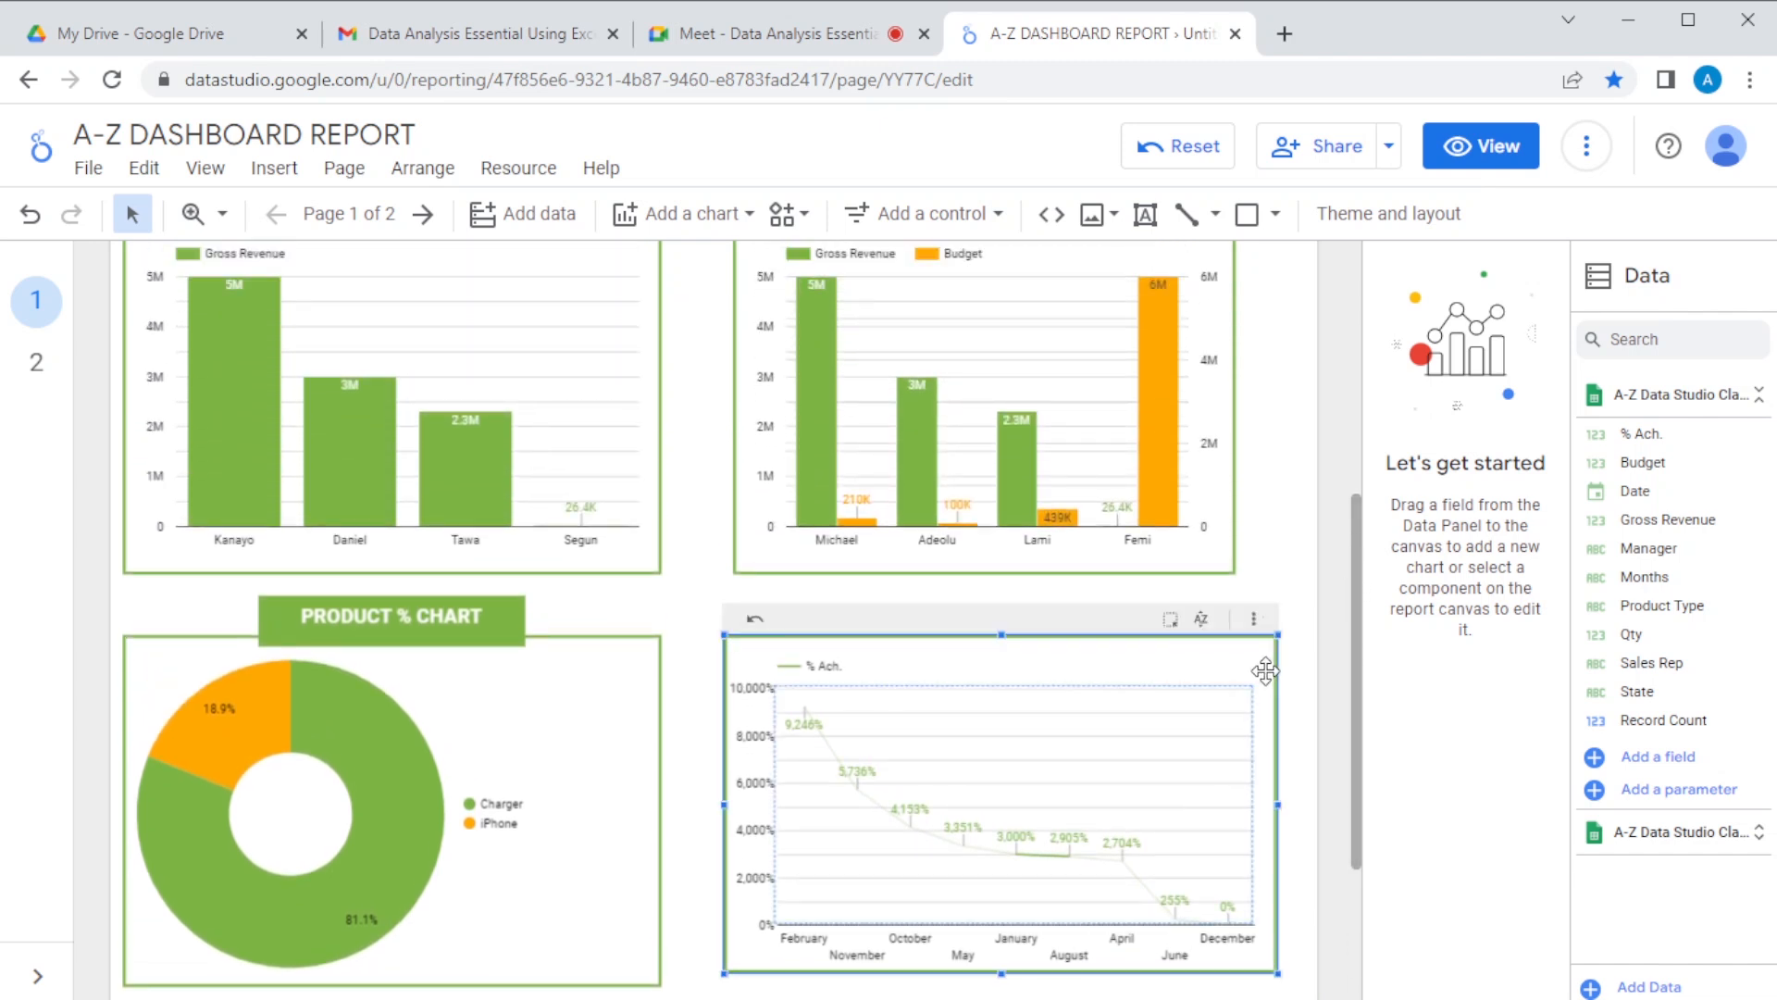
pyautogui.moveTo(1277, 804); pyautogui.dragTo(1242, 809)
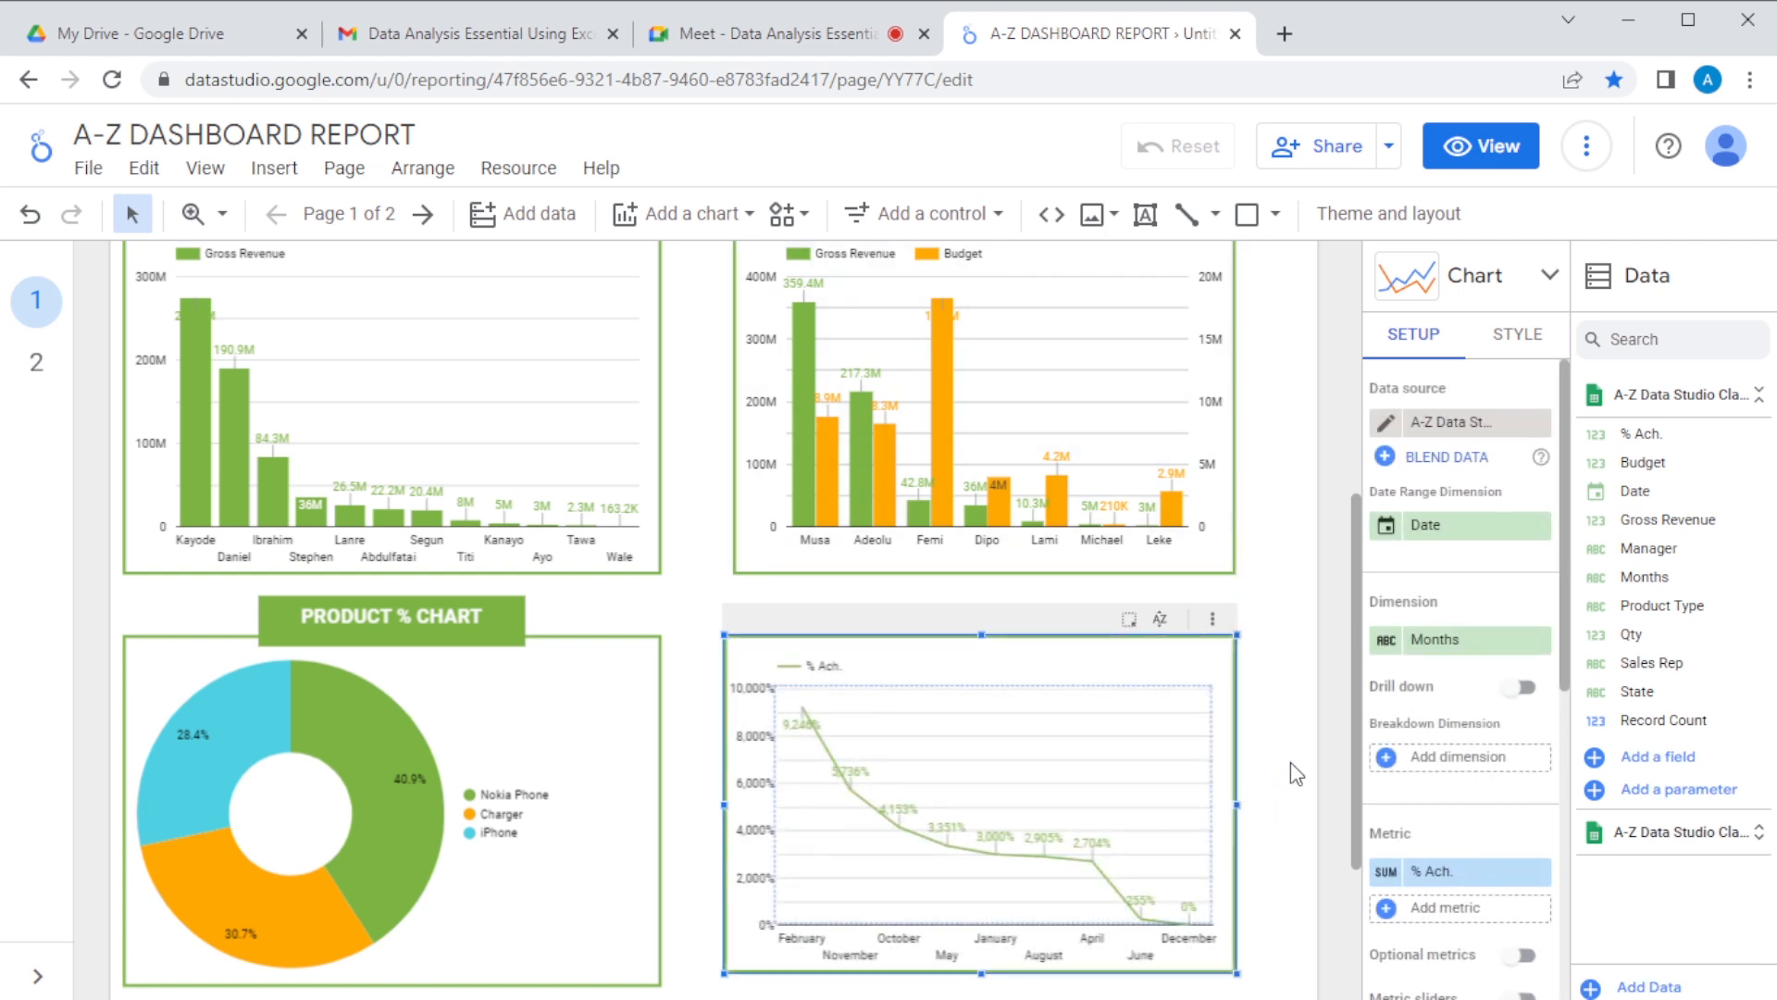
pyautogui.moveTo(1353, 700); pyautogui.dragTo(1355, 854)
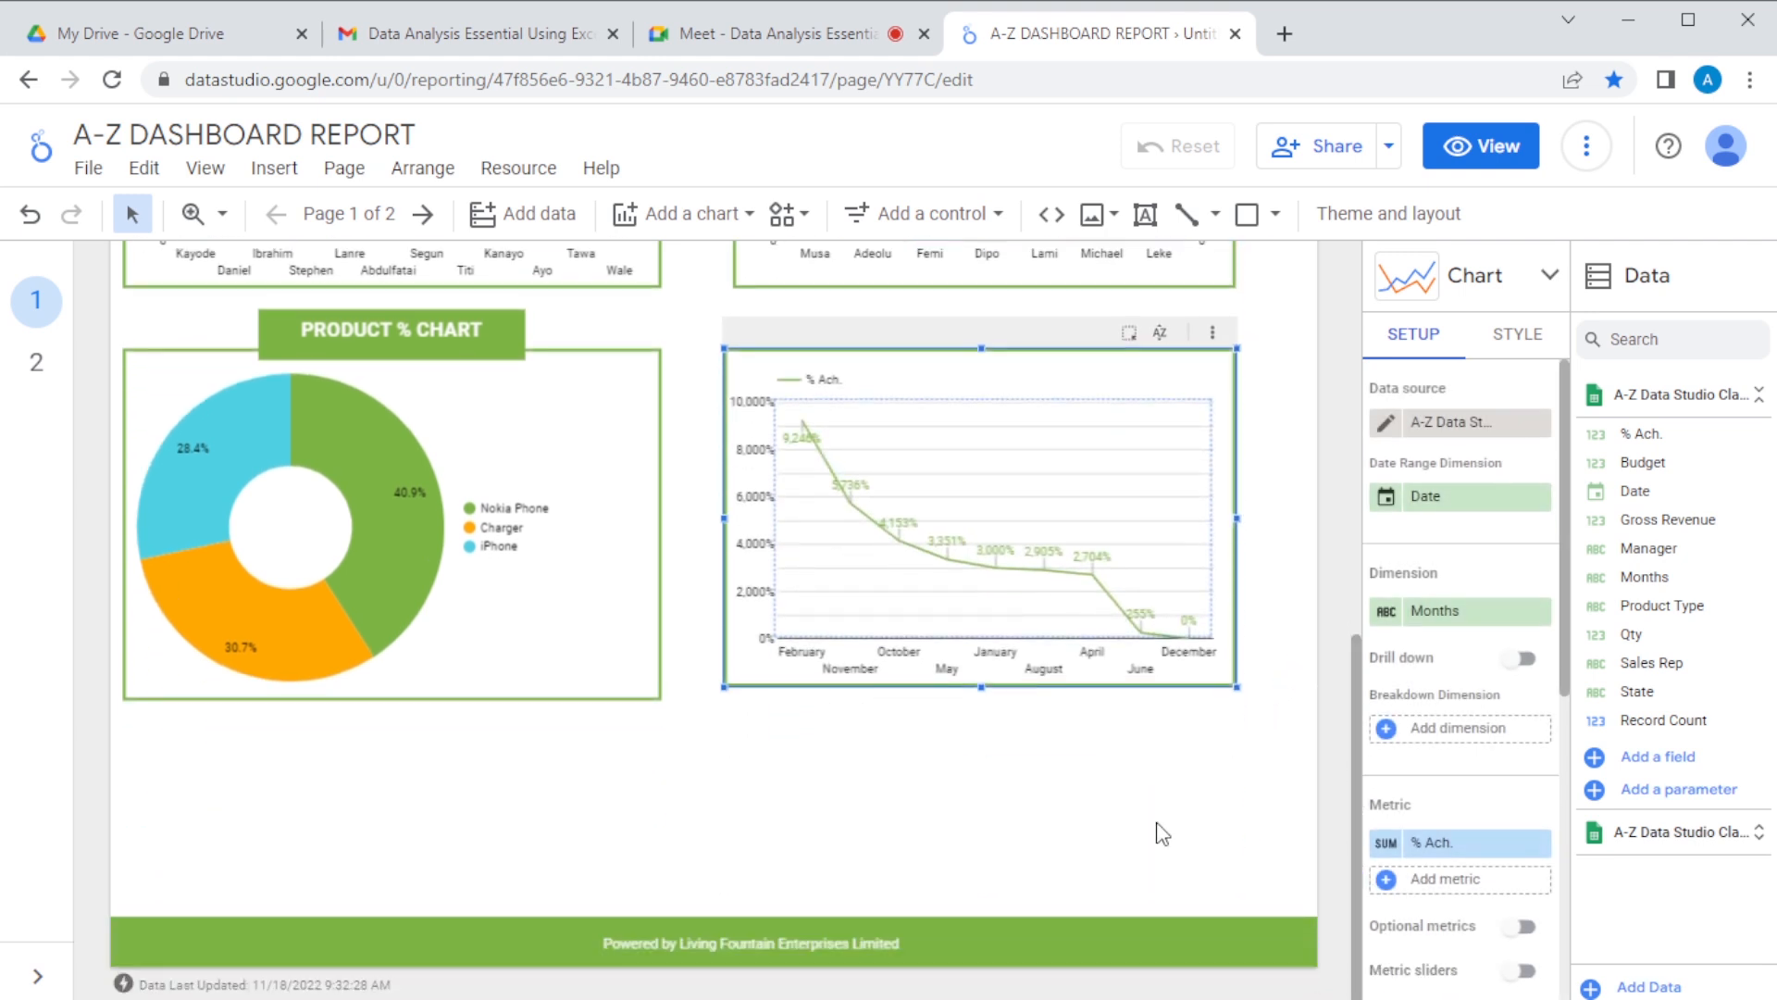
pyautogui.click(853, 726)
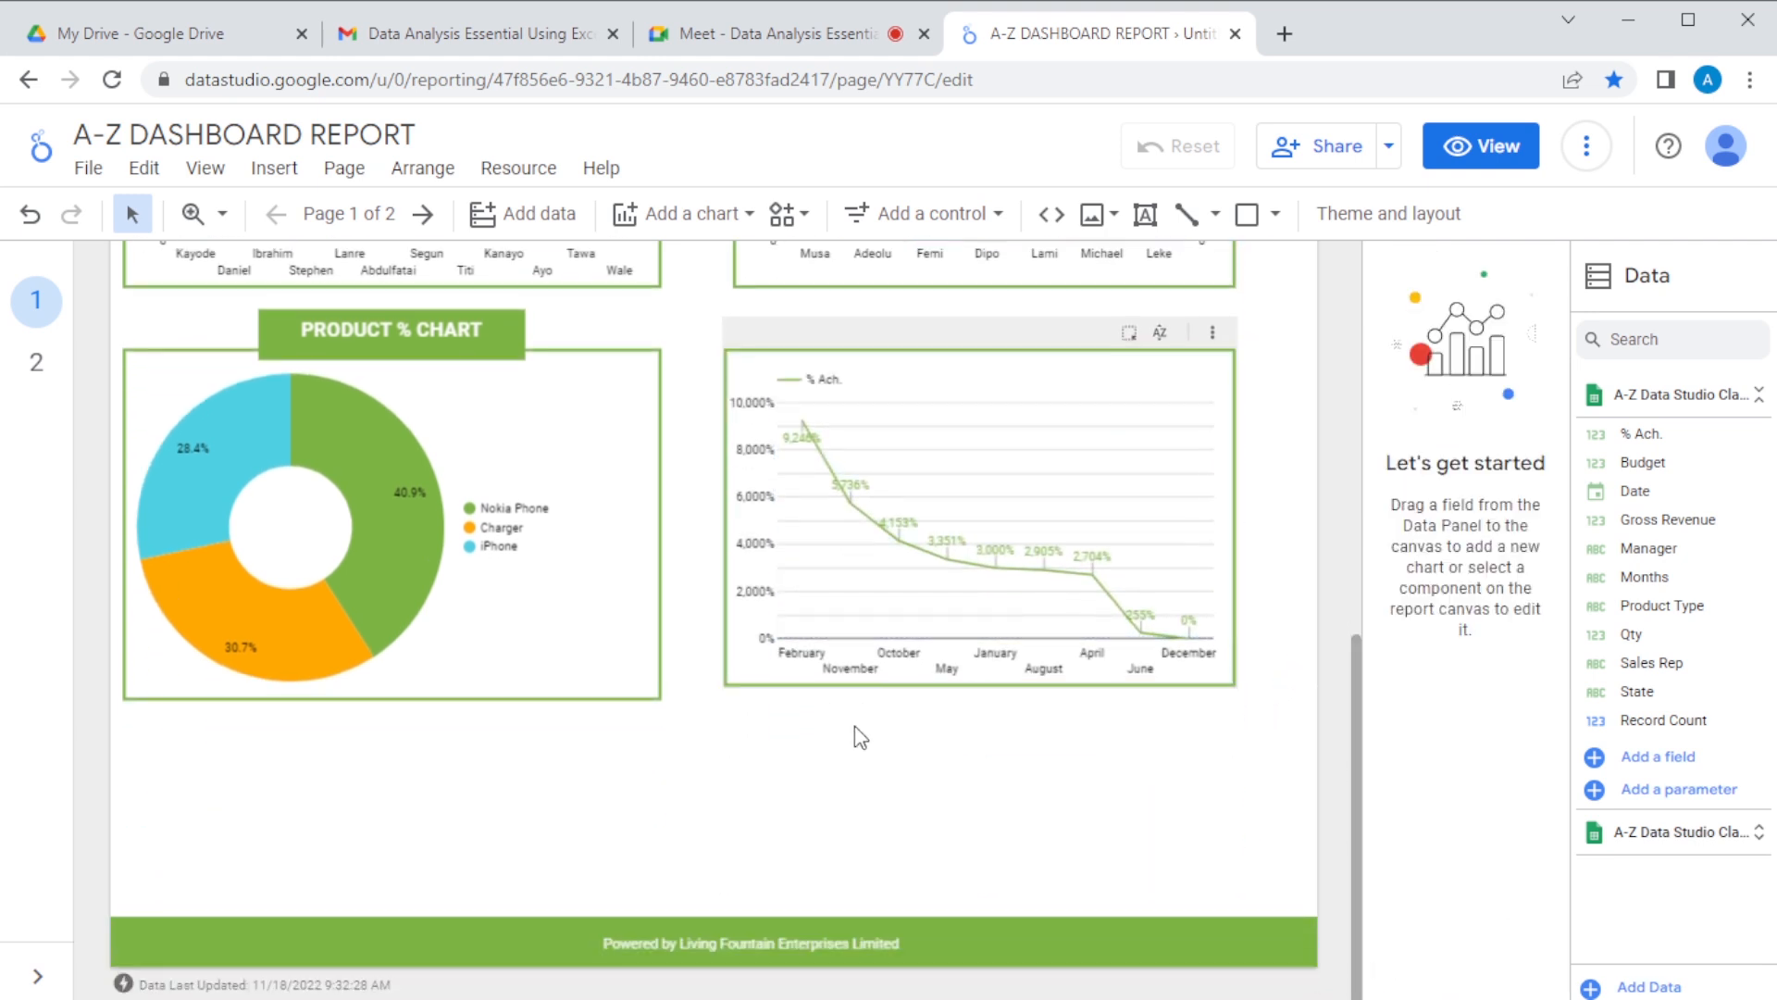
# Step: Set the current page's canvas height to 1800 px and close the page settings
pyautogui.click(357, 170)
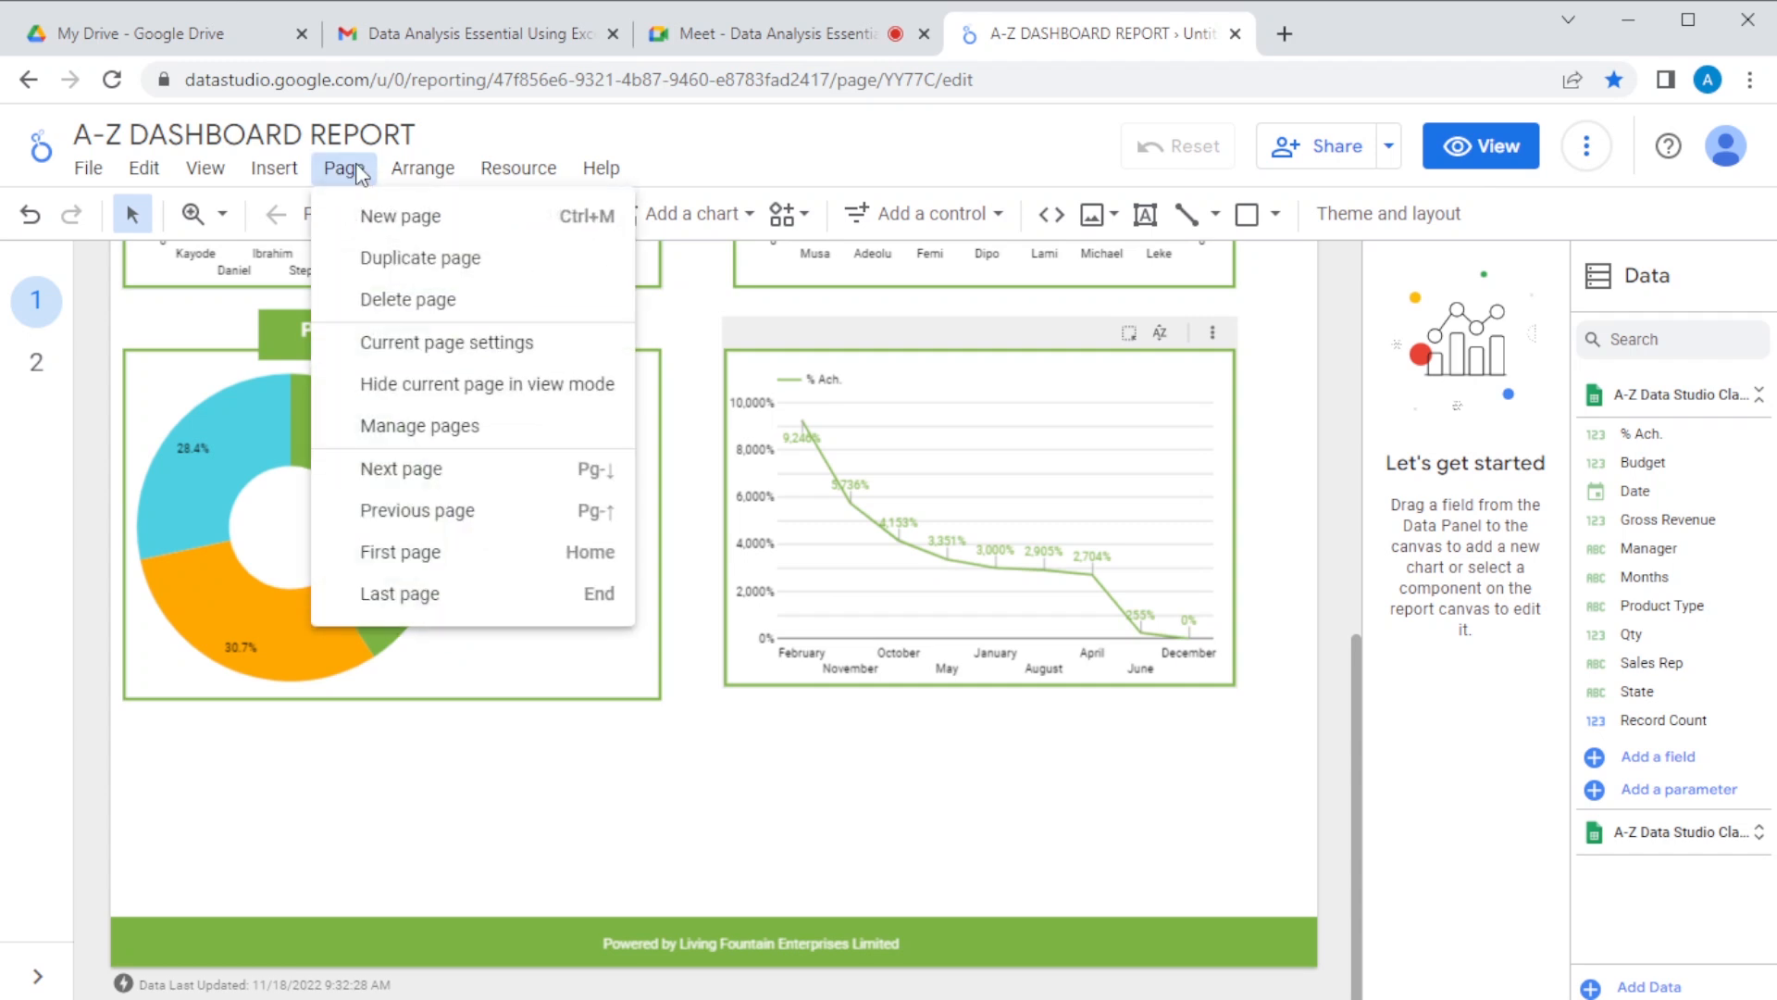
pyautogui.click(450, 346)
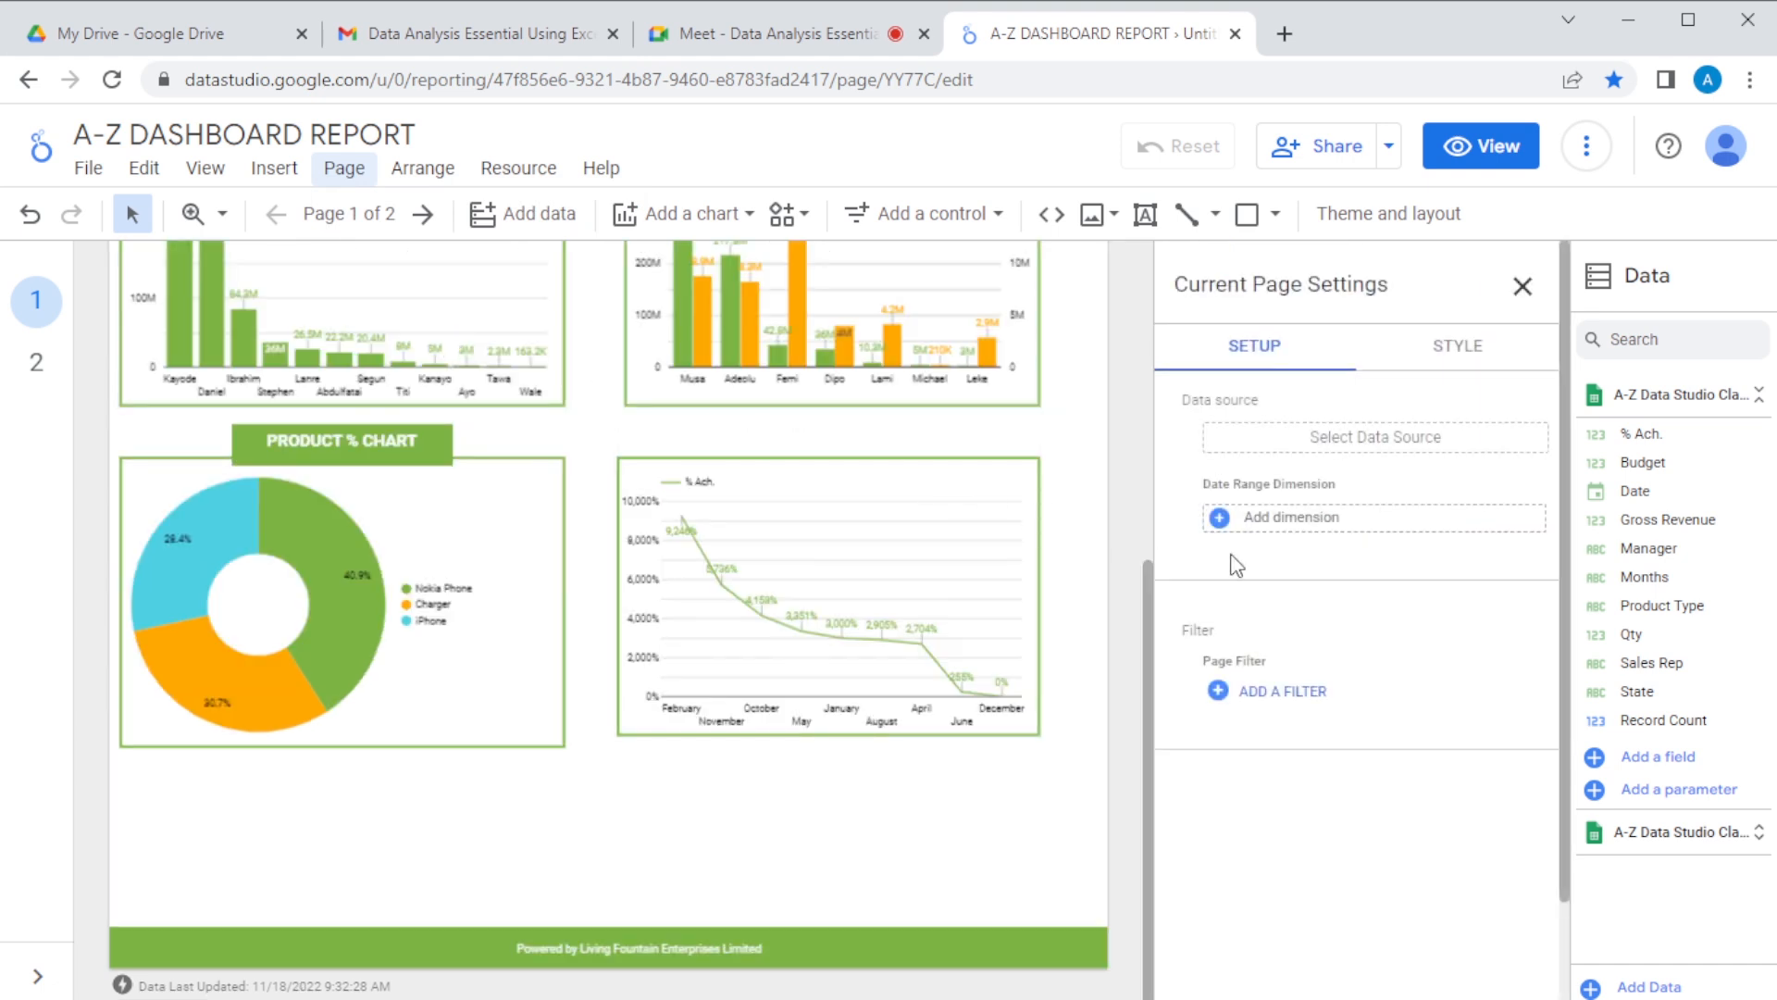
pyautogui.click(1471, 361)
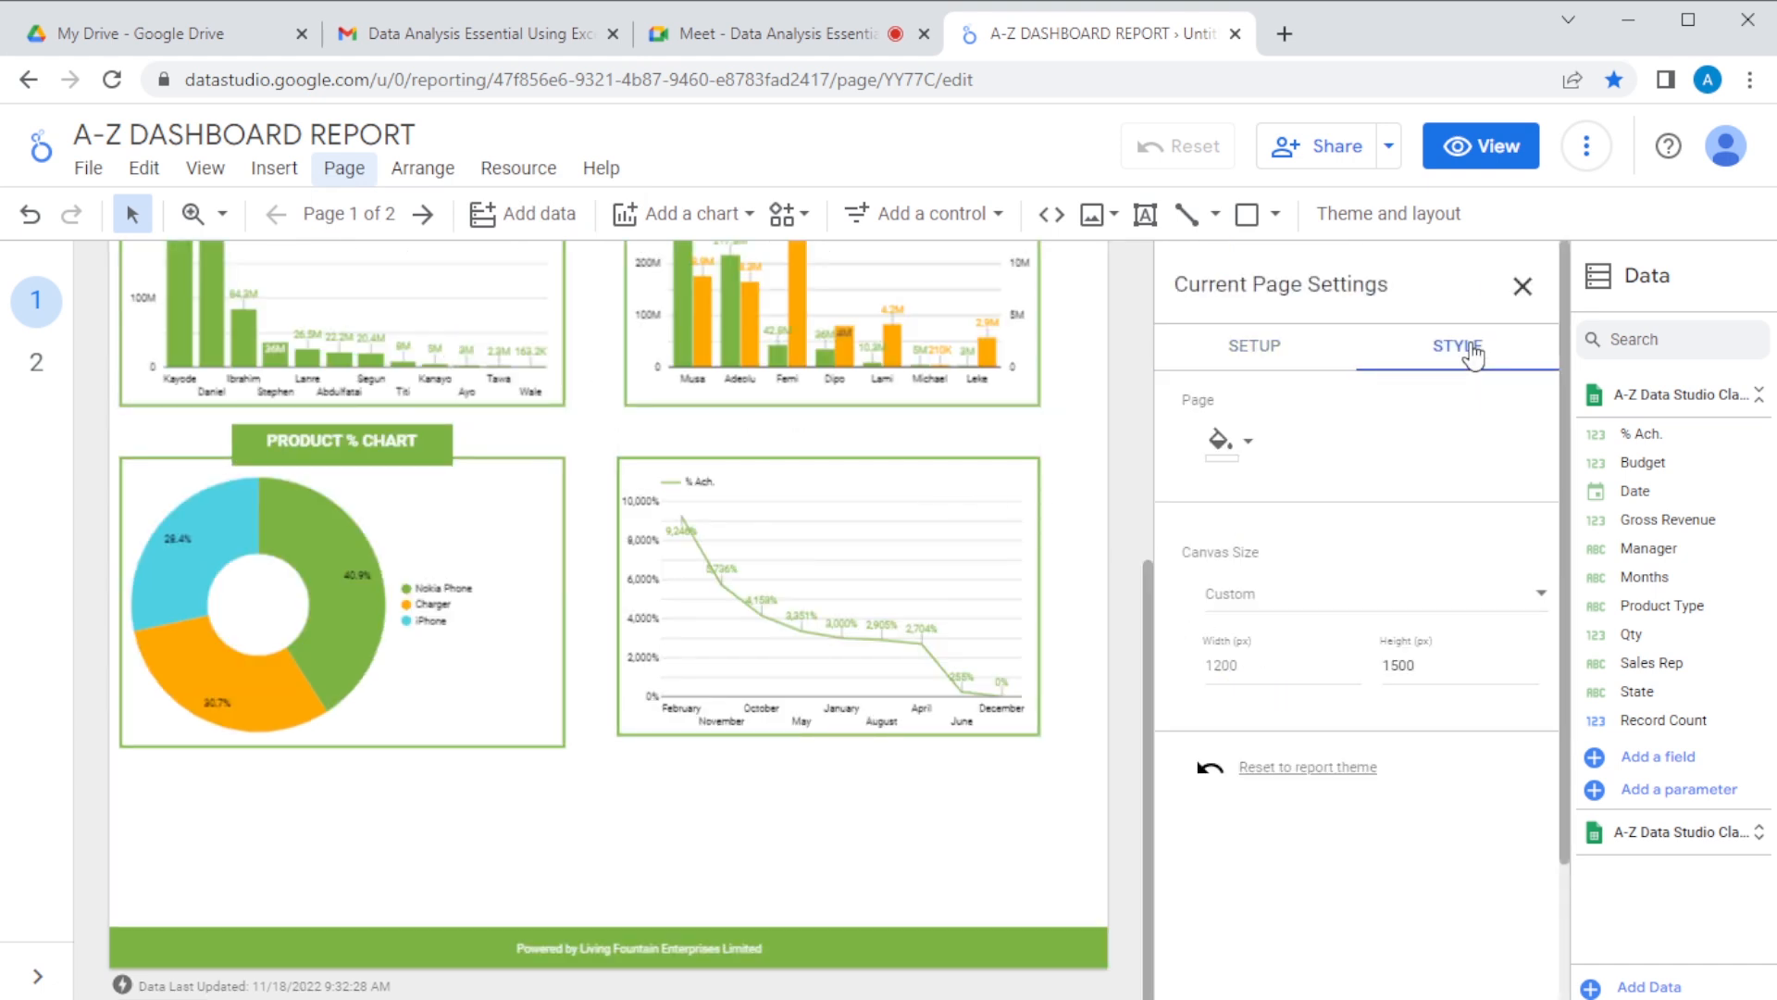
pyautogui.click(1419, 666)
pyautogui.press('BackSpace')
pyautogui.press('BackSpace')
pyautogui.press('BackSpace')
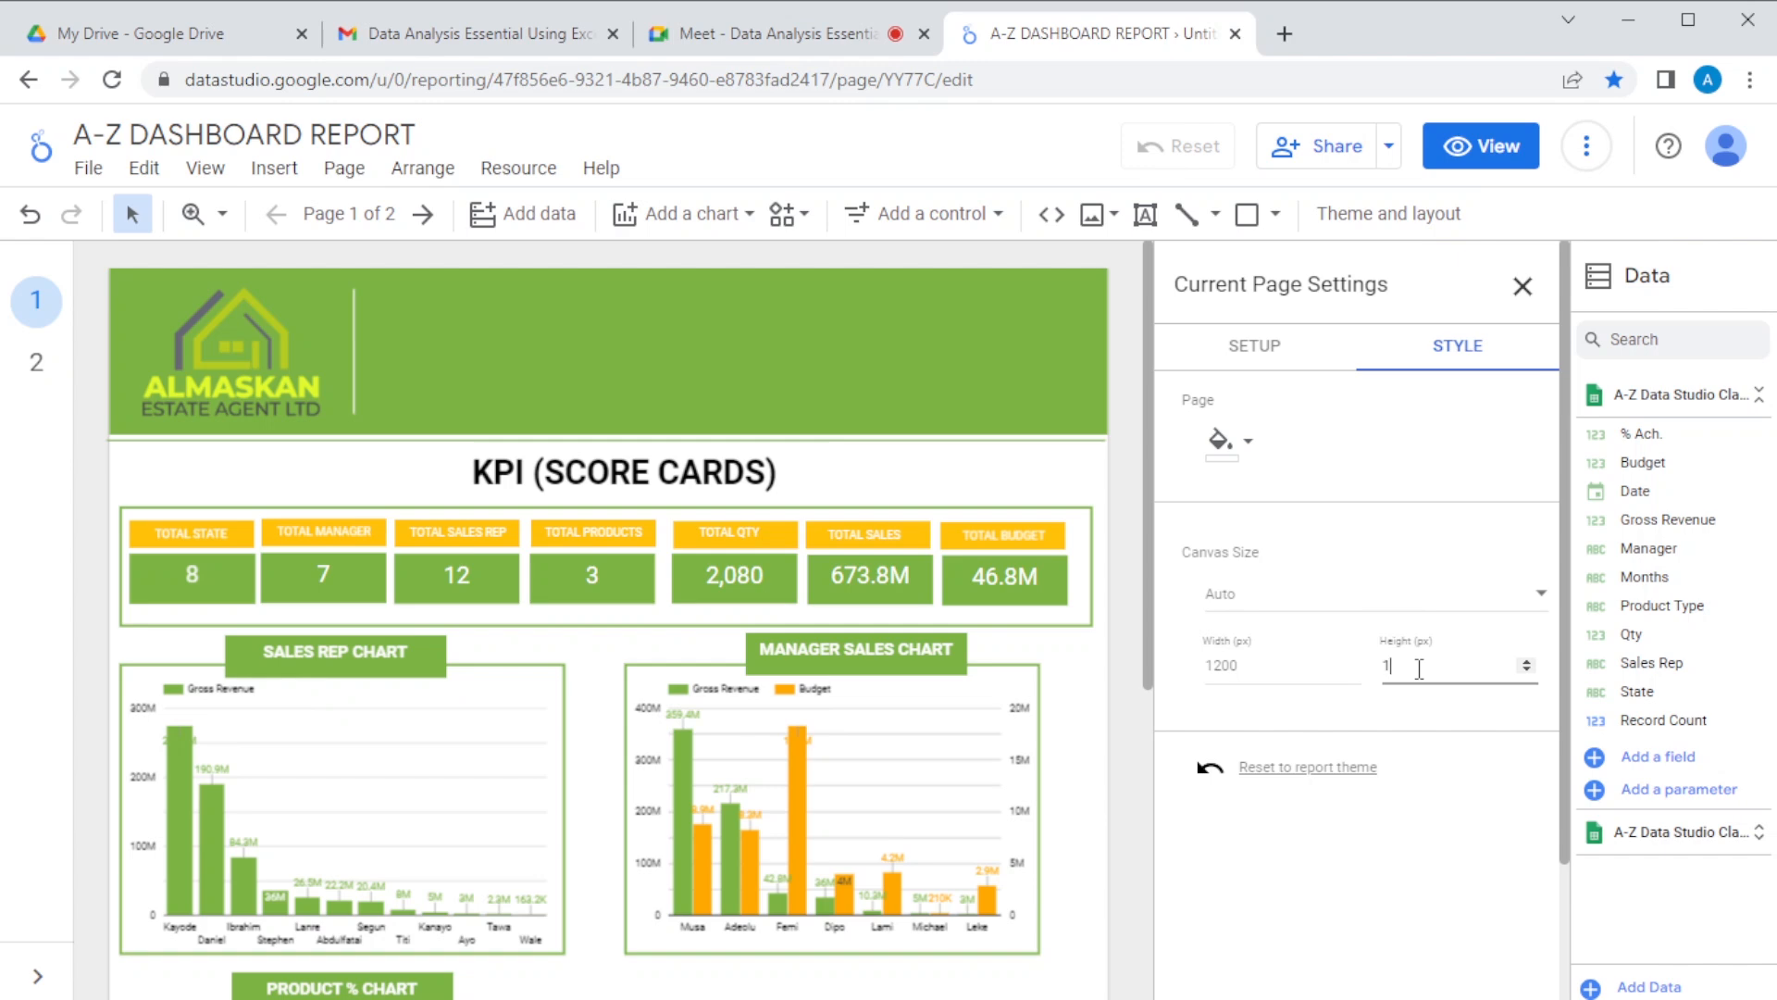
pyautogui.write('800')
pyautogui.click(1527, 294)
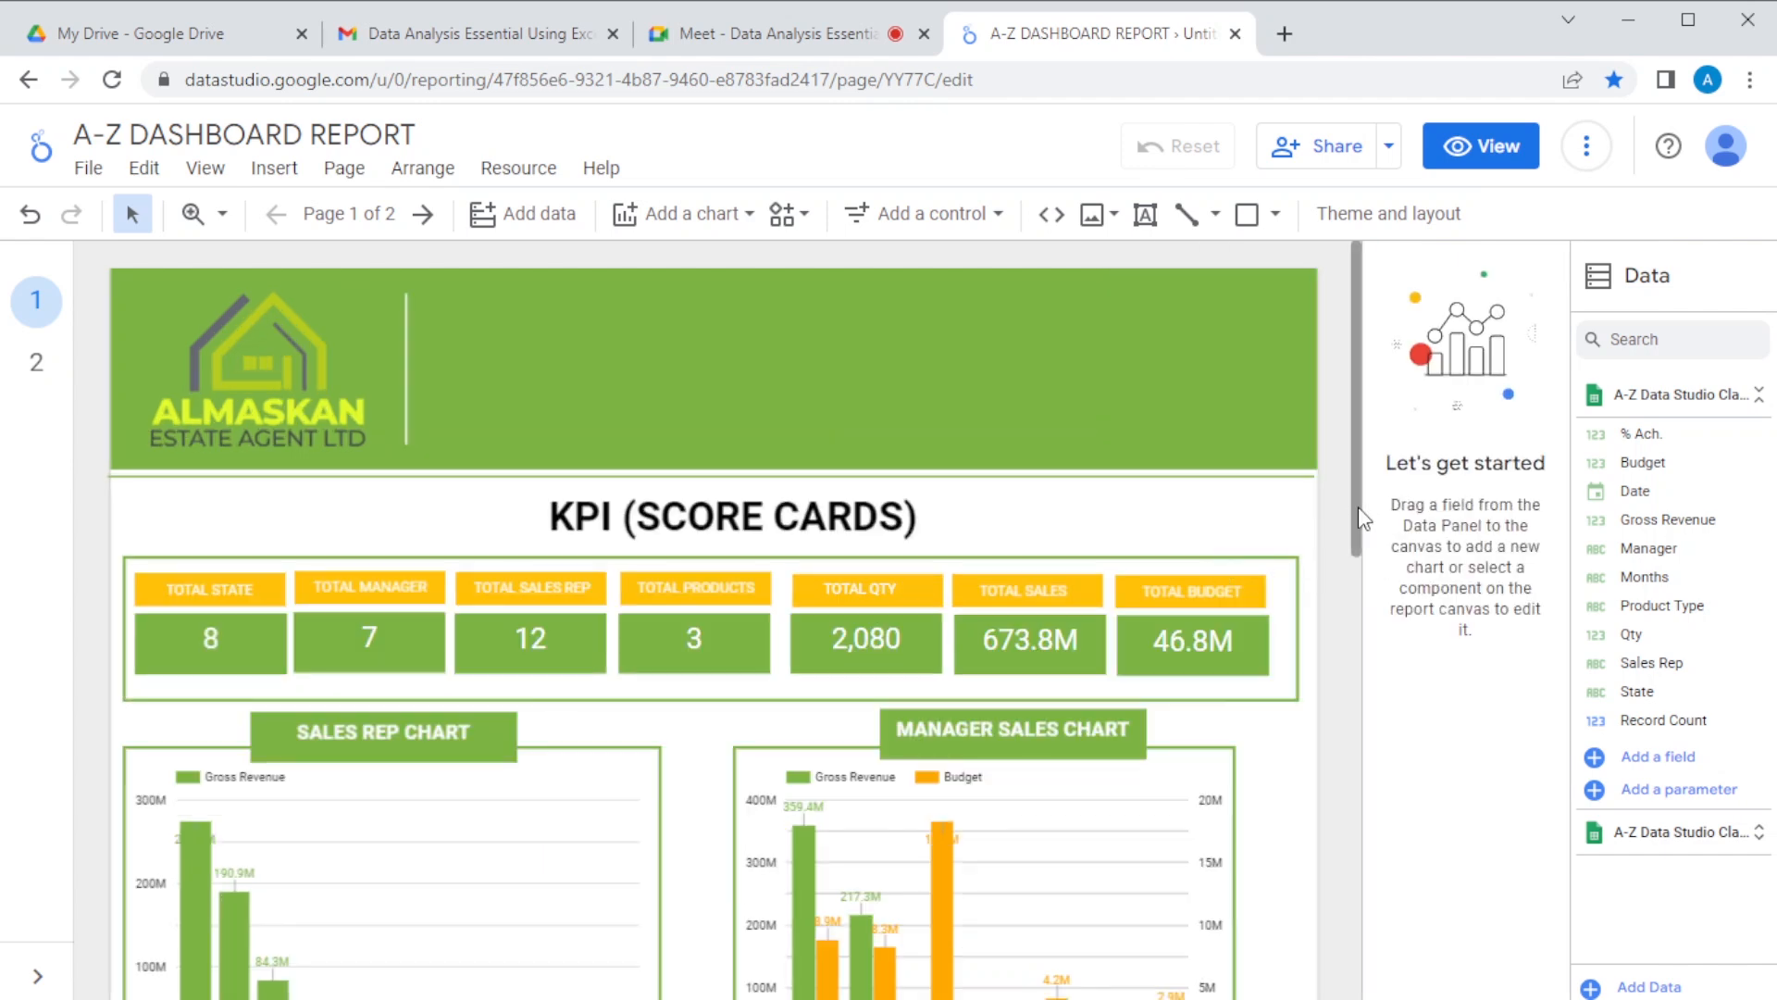
# Step: Move the green footer bar together with its "Powered by" text to the bottom edge of the enlarged page
pyautogui.scroll(-3, 1351, 648)
pyautogui.scroll(-10, 1350, 716)
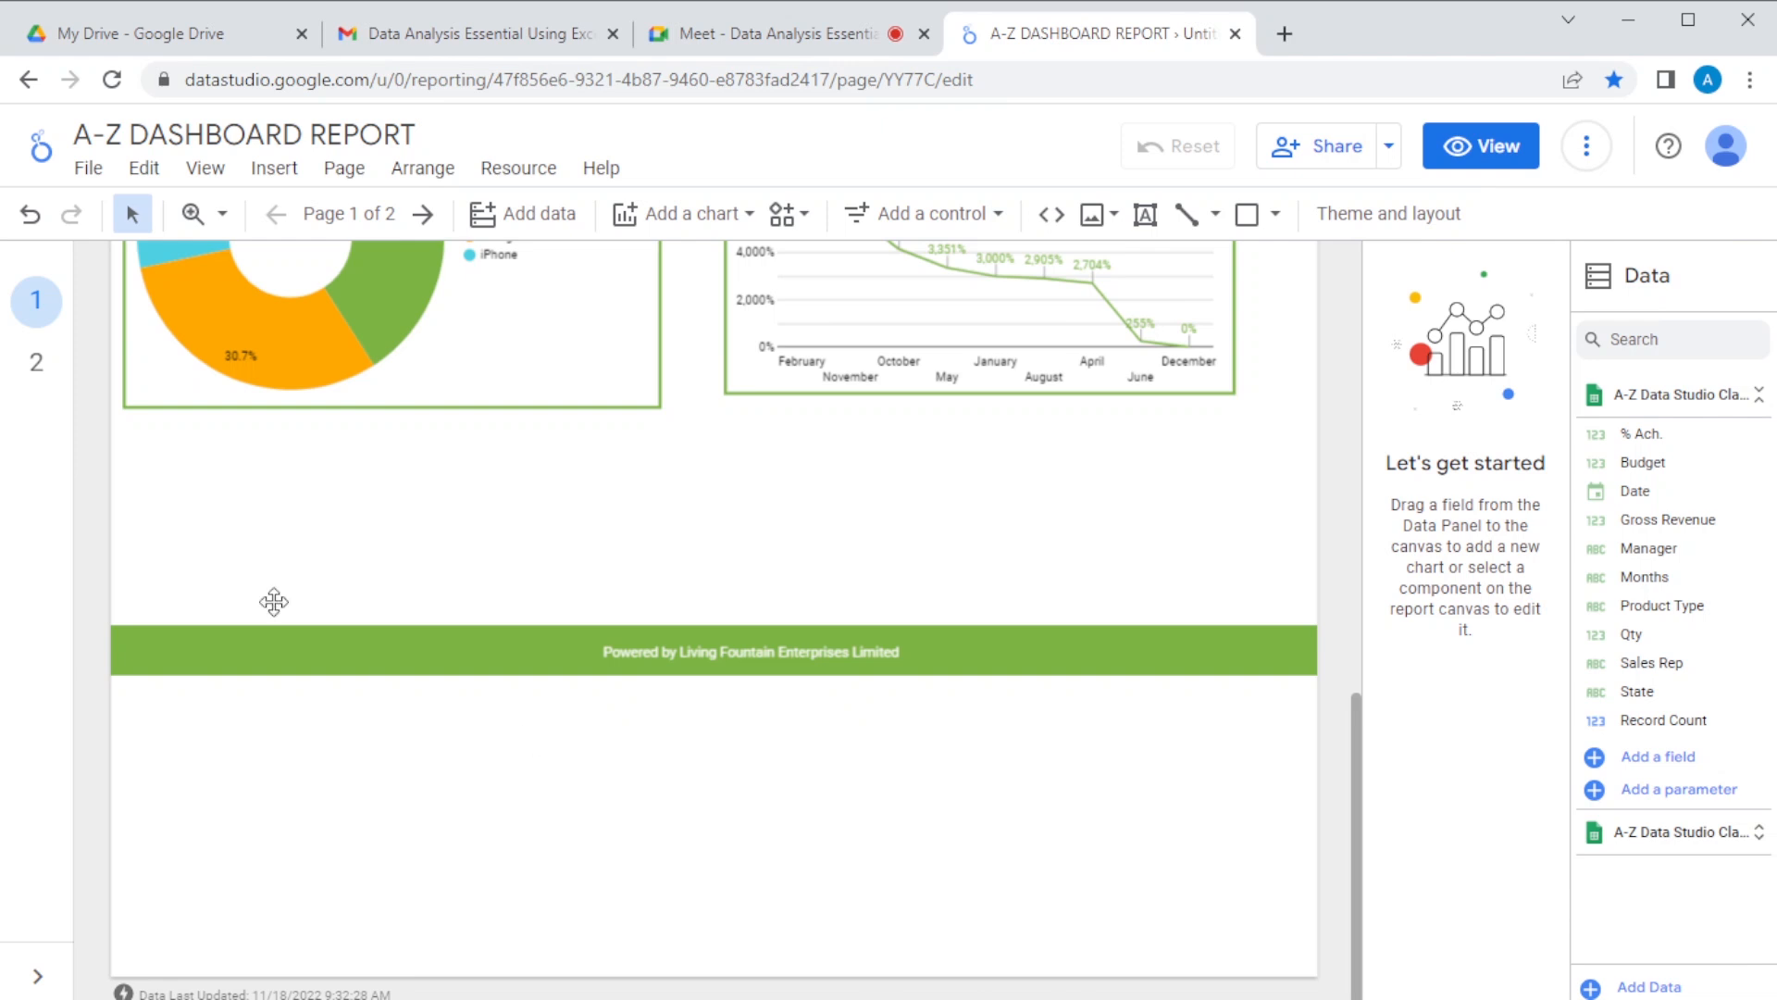
pyautogui.moveTo(217, 569); pyautogui.dragTo(1019, 778)
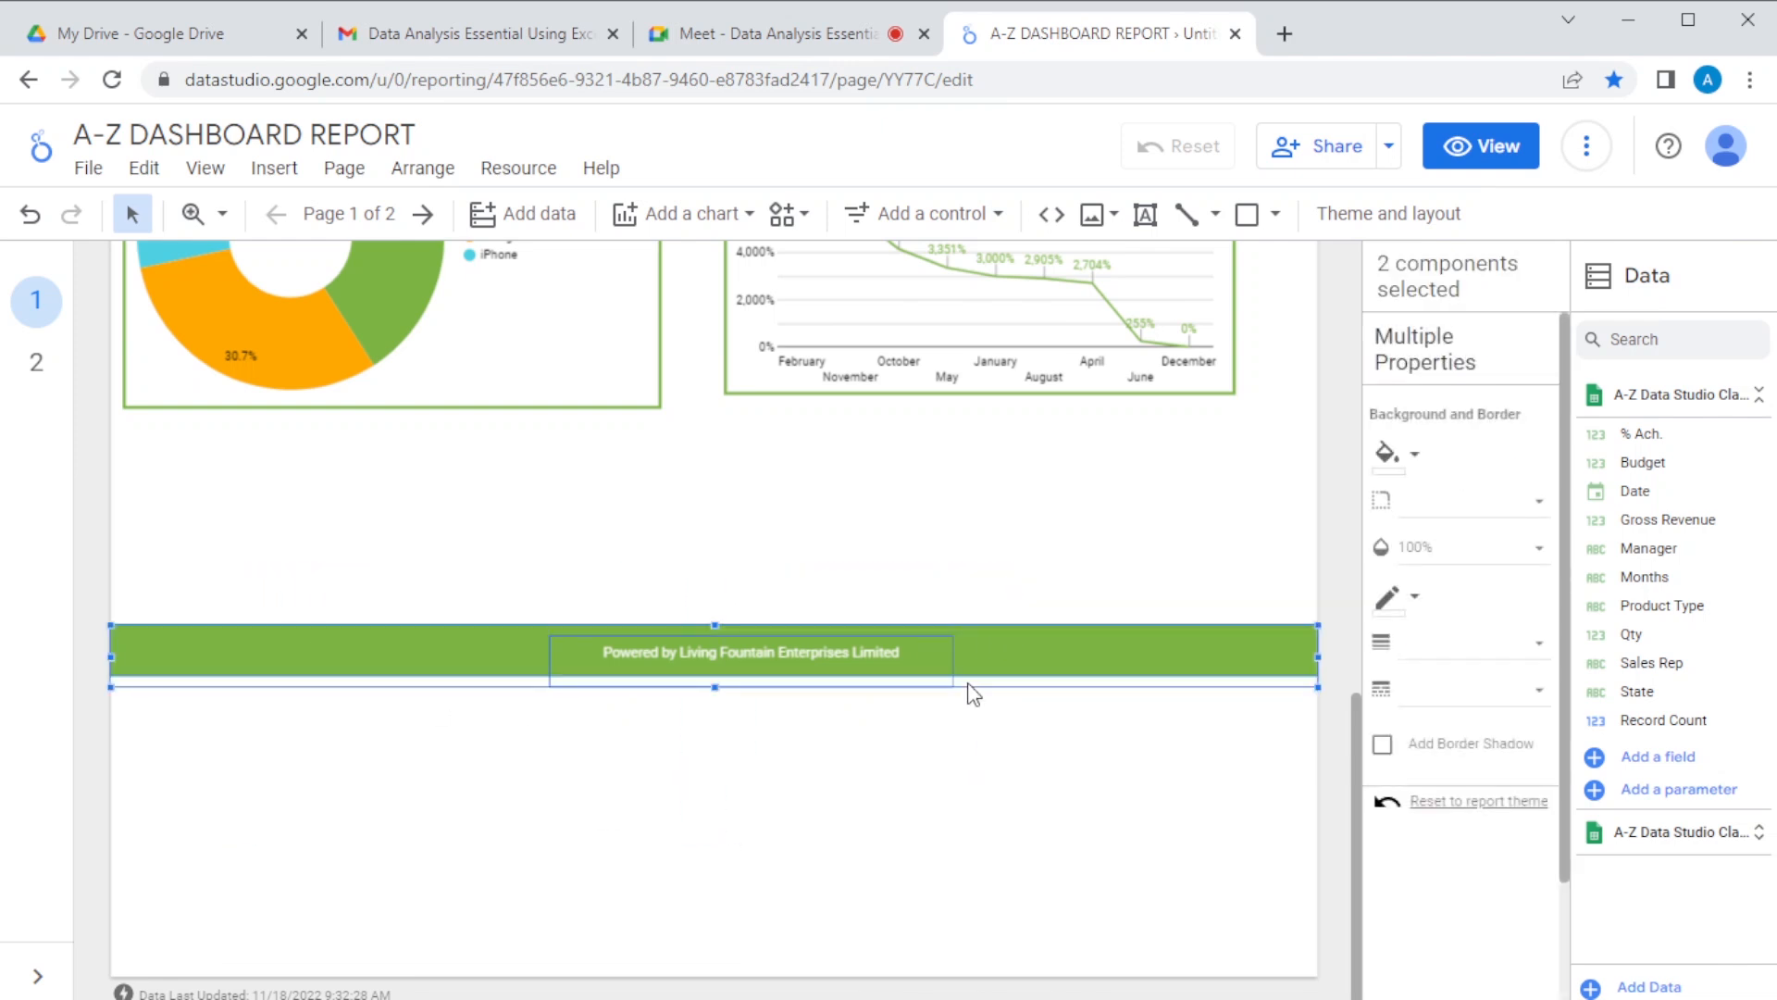
pyautogui.moveTo(995, 656); pyautogui.dragTo(990, 956)
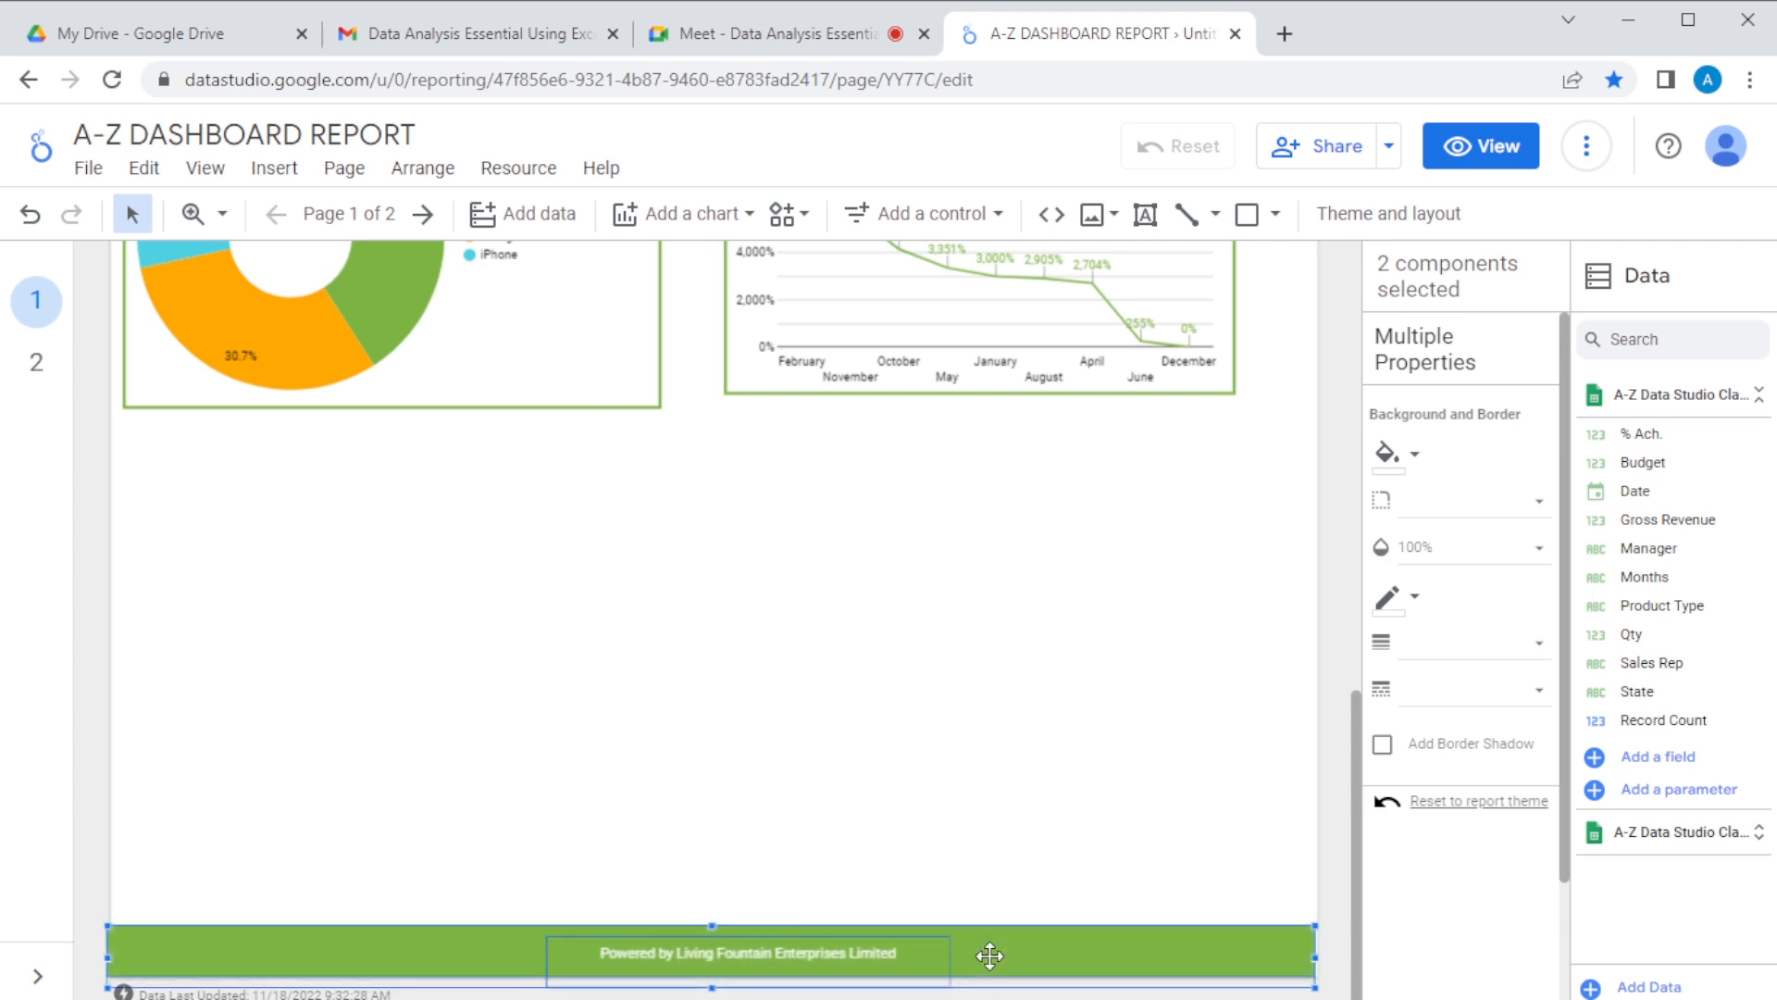
pyautogui.click(991, 675)
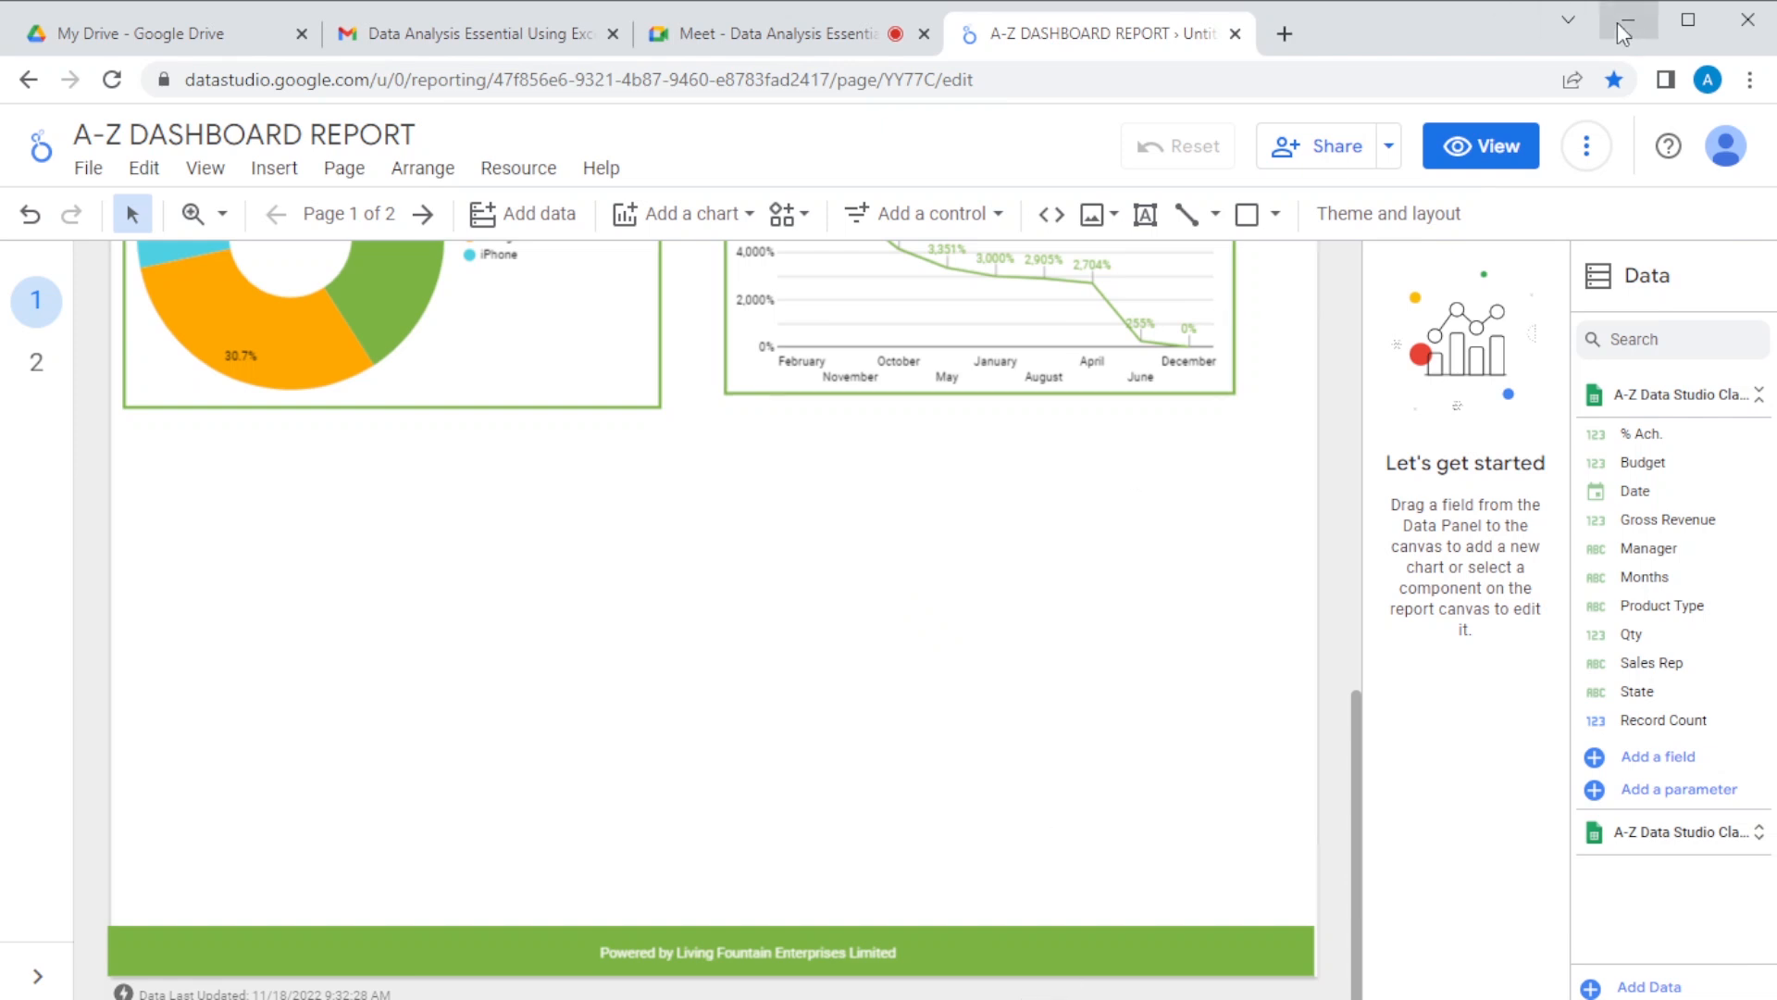
# Step: Maximize the window and insert a table with bars across the blank space between the charts and the footer
pyautogui.click(1694, 22)
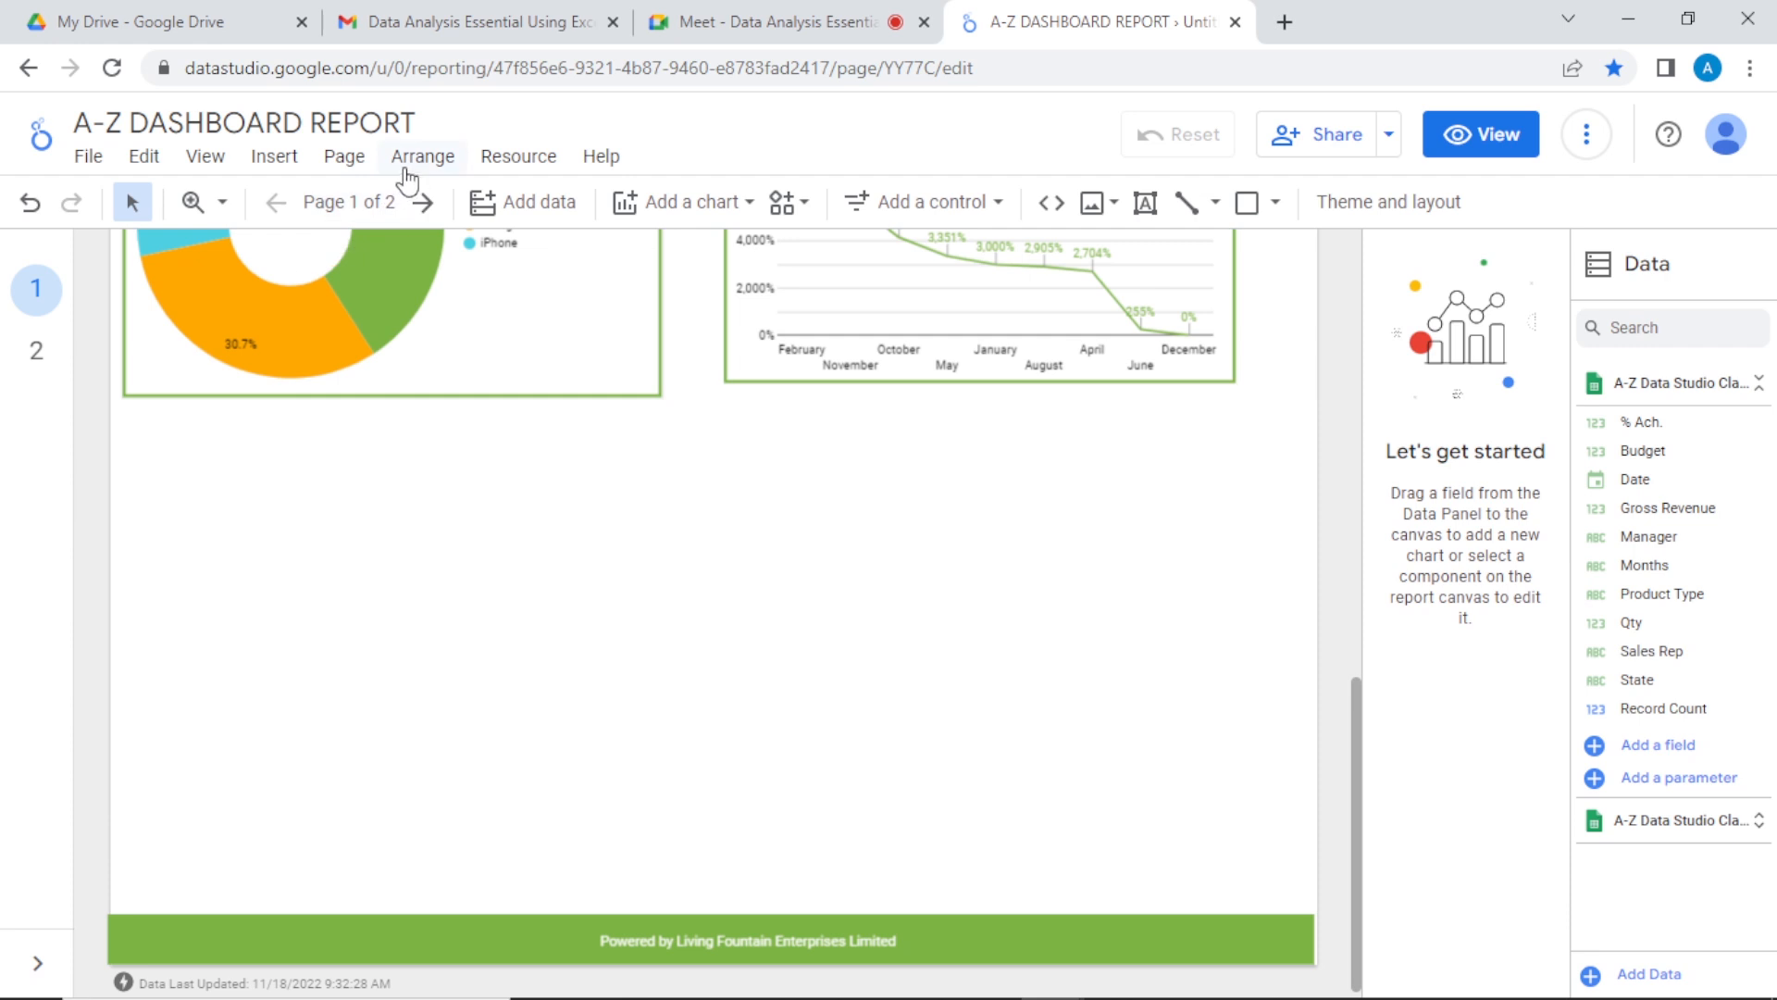
pyautogui.click(731, 219)
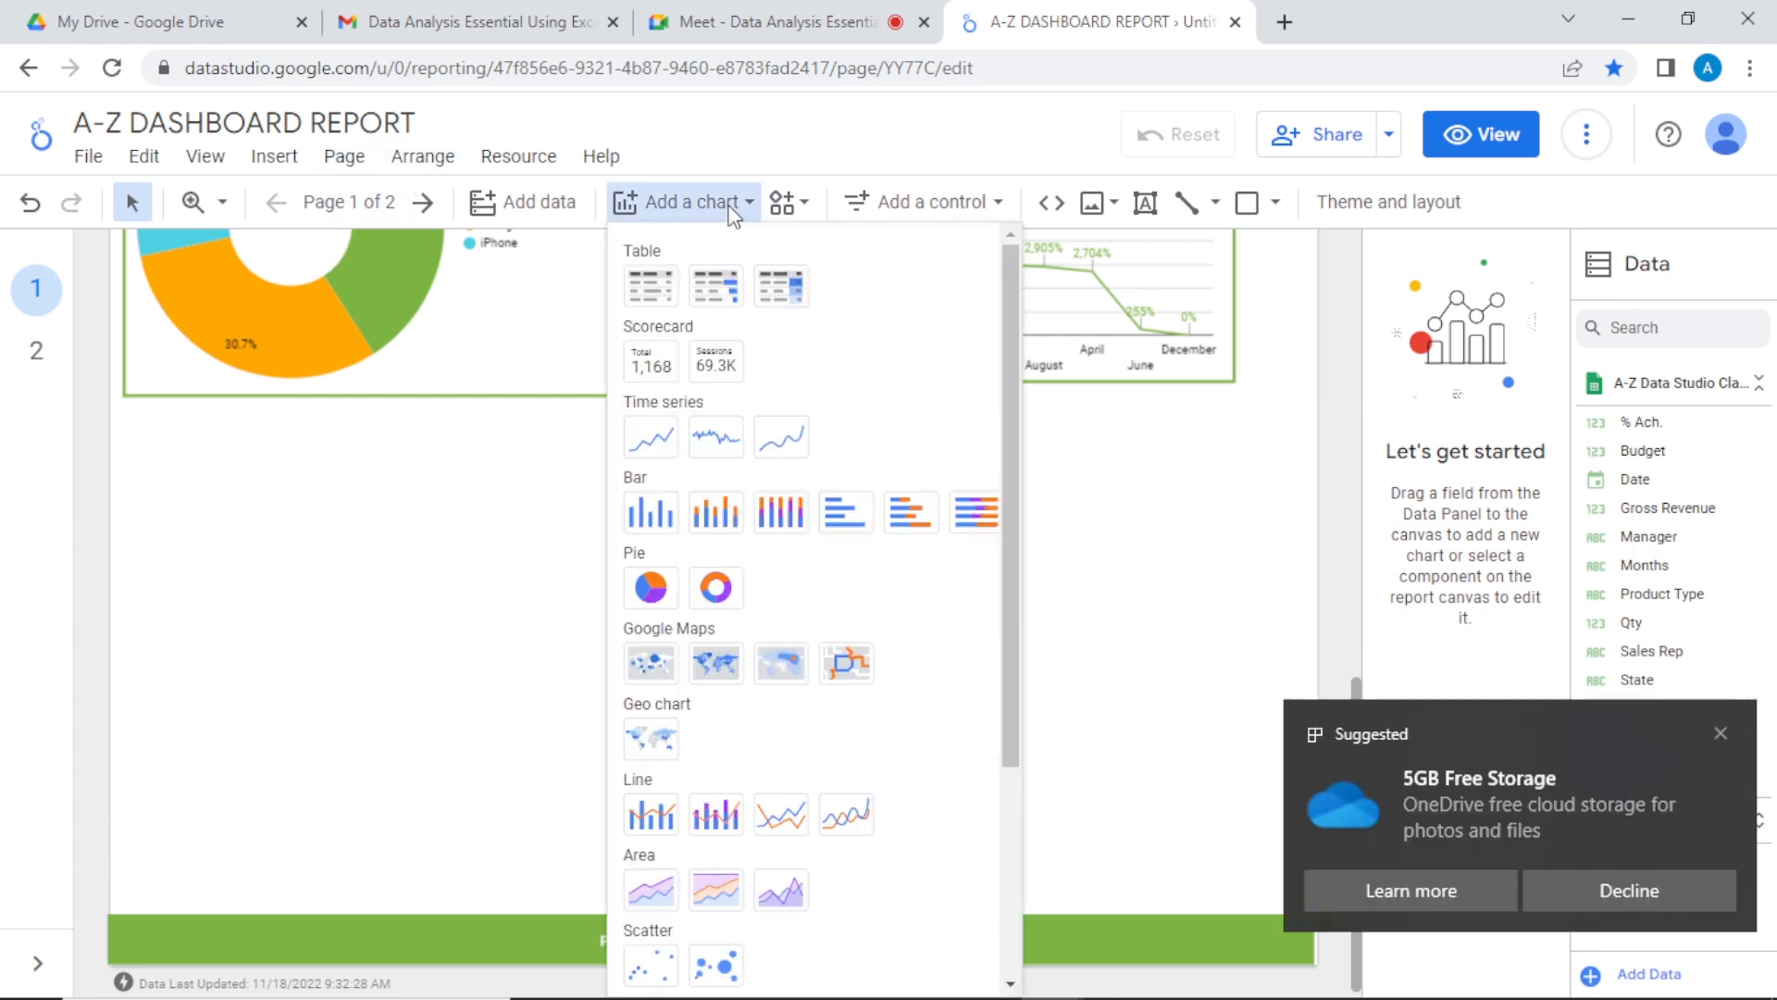
pyautogui.click(1724, 731)
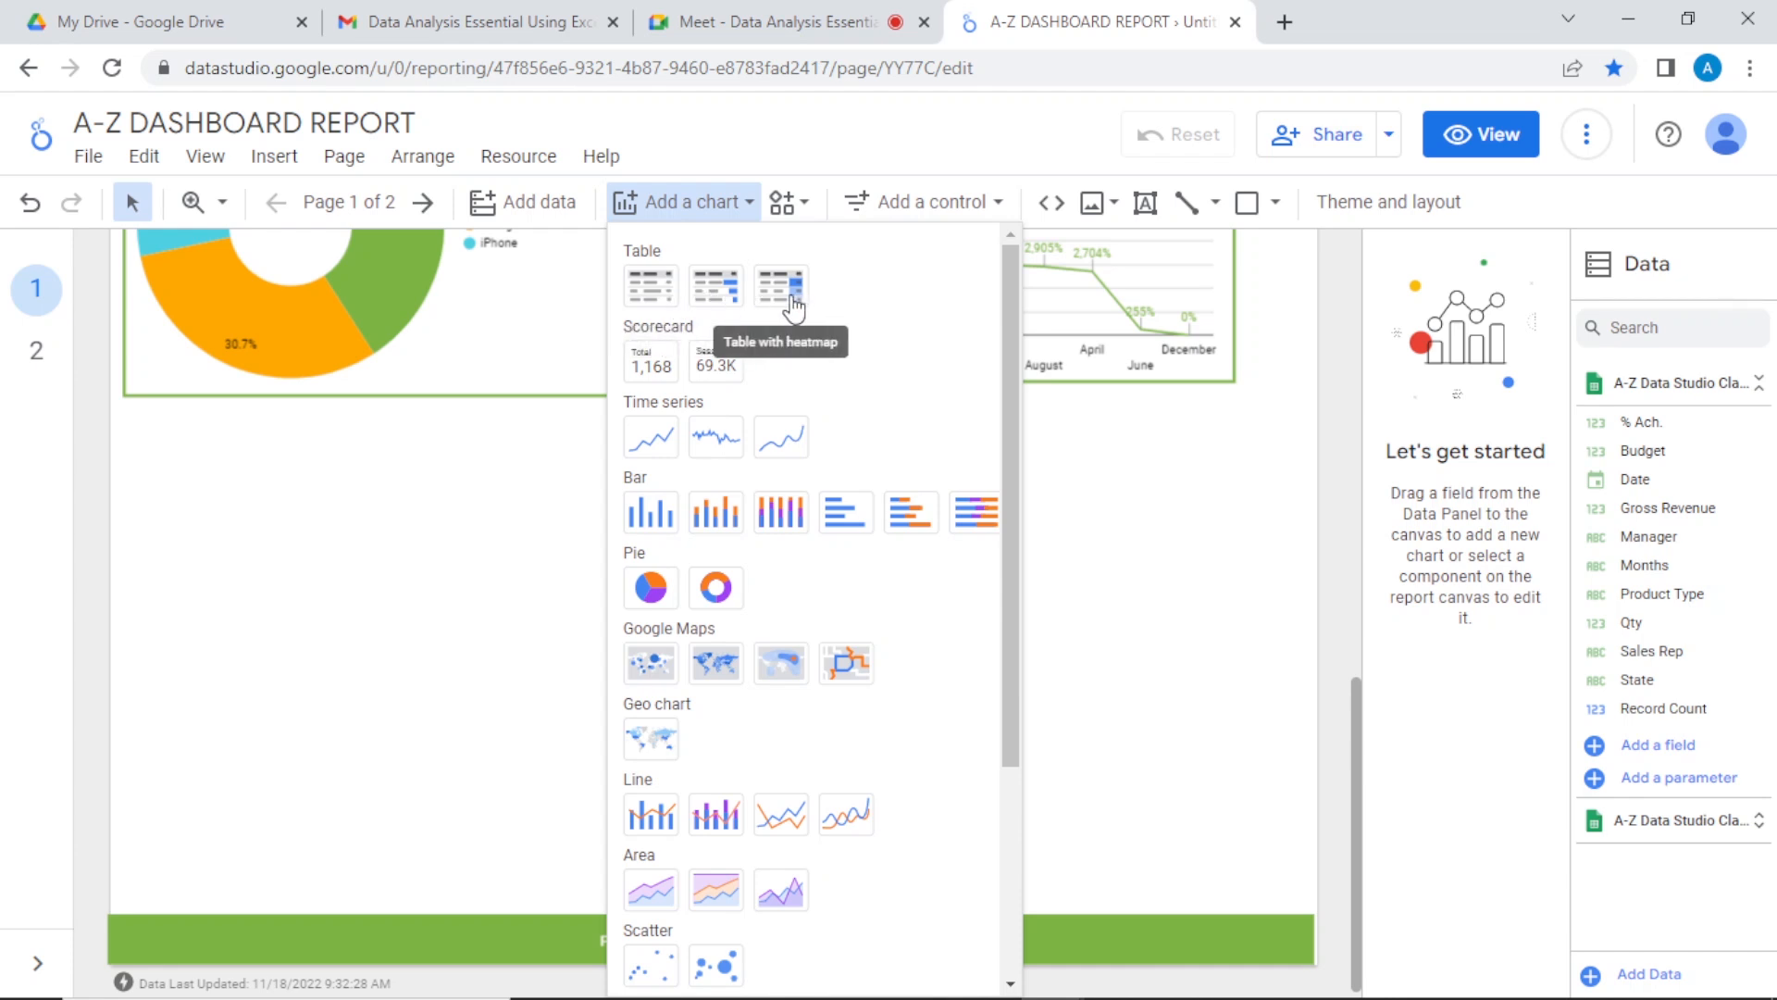
pyautogui.click(710, 298)
pyautogui.moveTo(136, 431); pyautogui.dragTo(1249, 826)
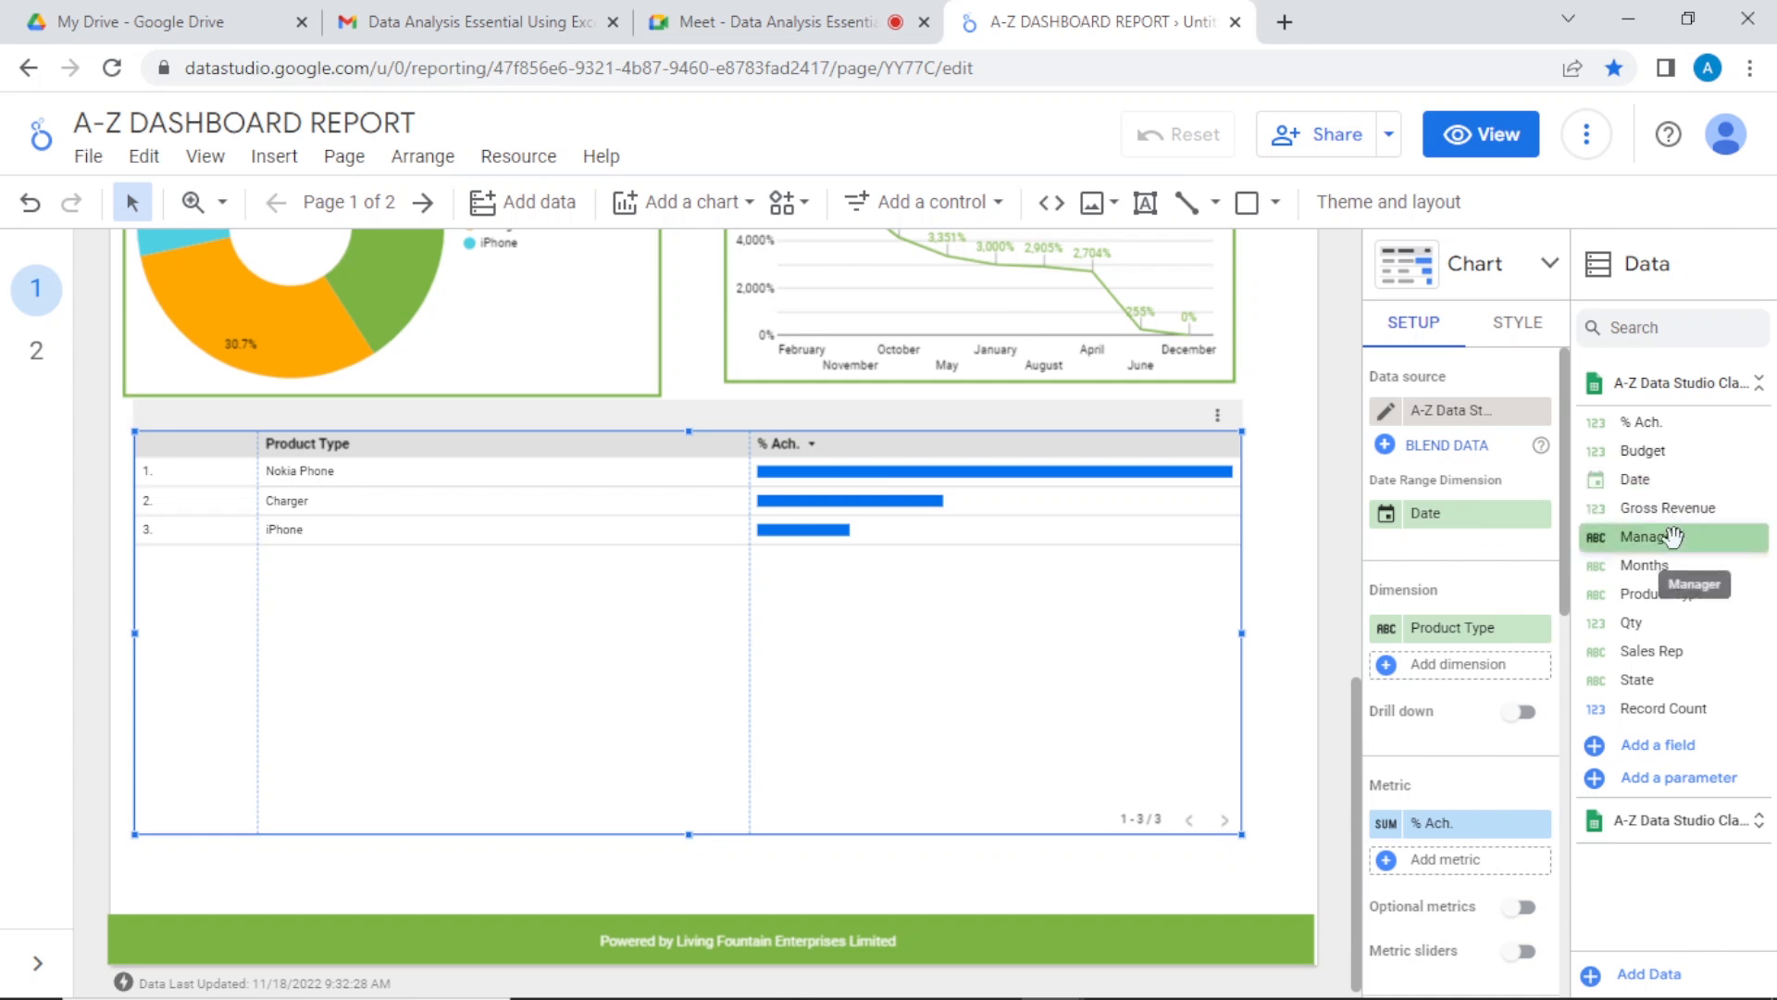
# Step: Replace the table's Product Type dimension with Manager and add Sales Rep as a second dimension
pyautogui.moveTo(1673, 536); pyautogui.dragTo(1487, 637)
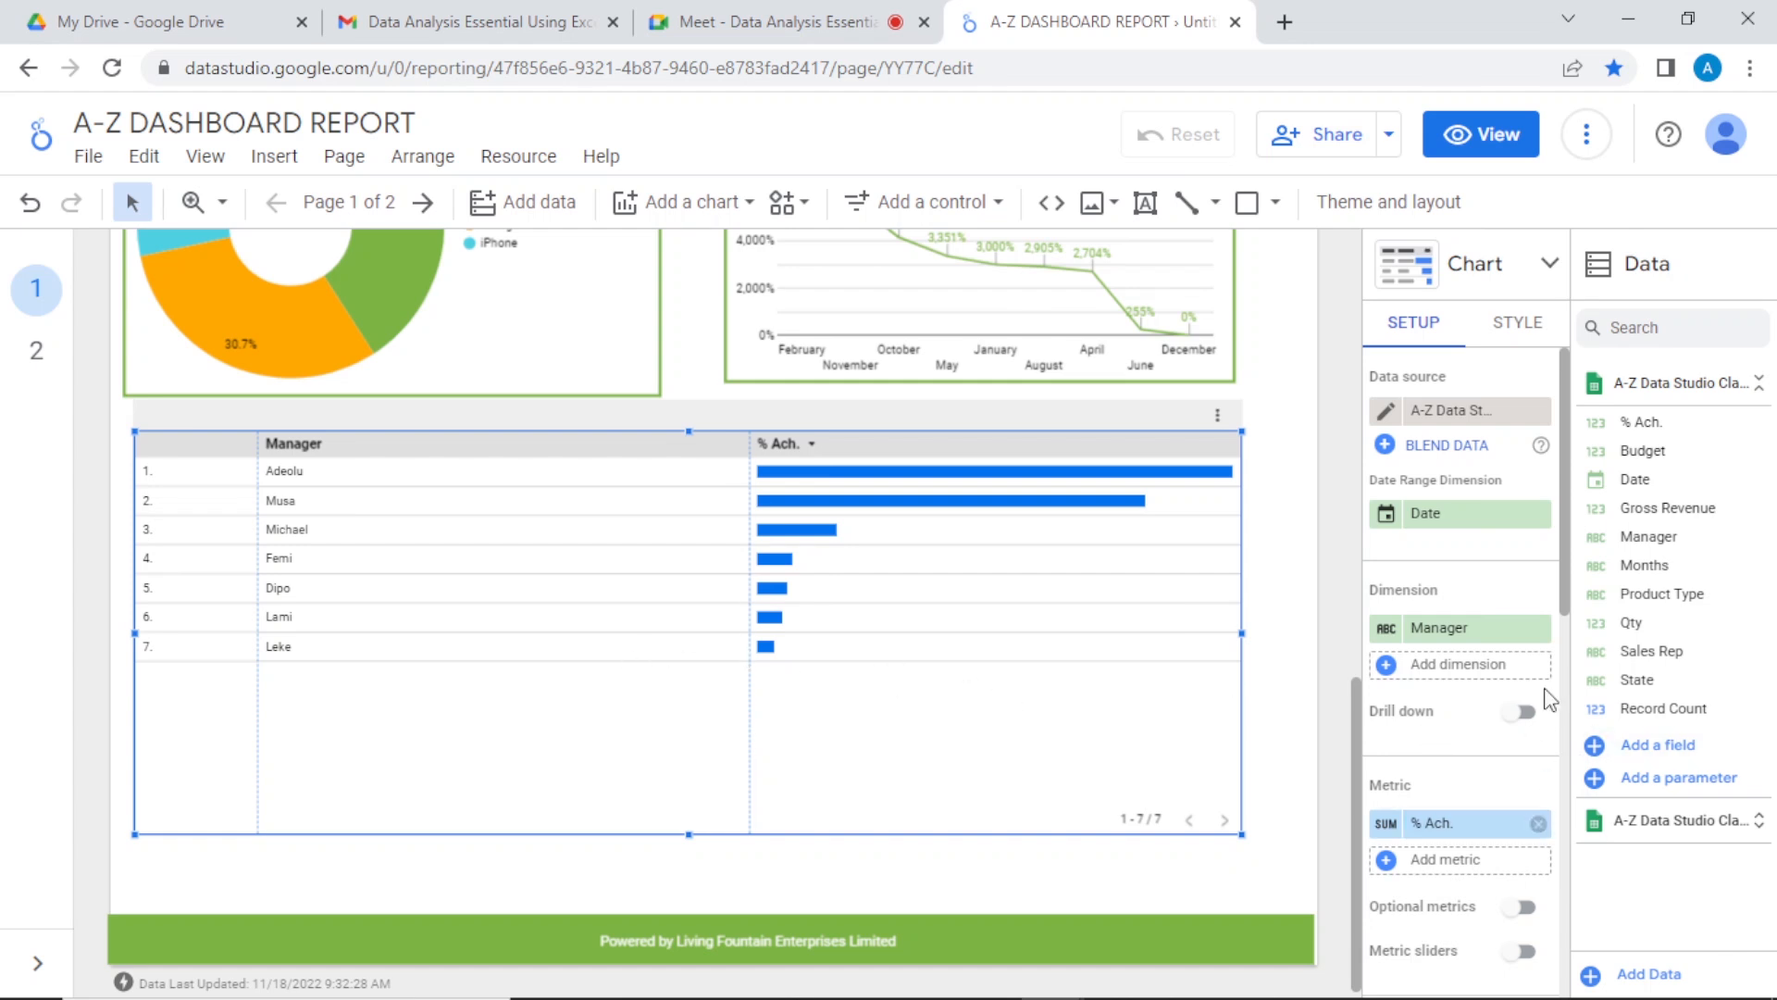
pyautogui.moveTo(1564, 581); pyautogui.dragTo(1585, 683)
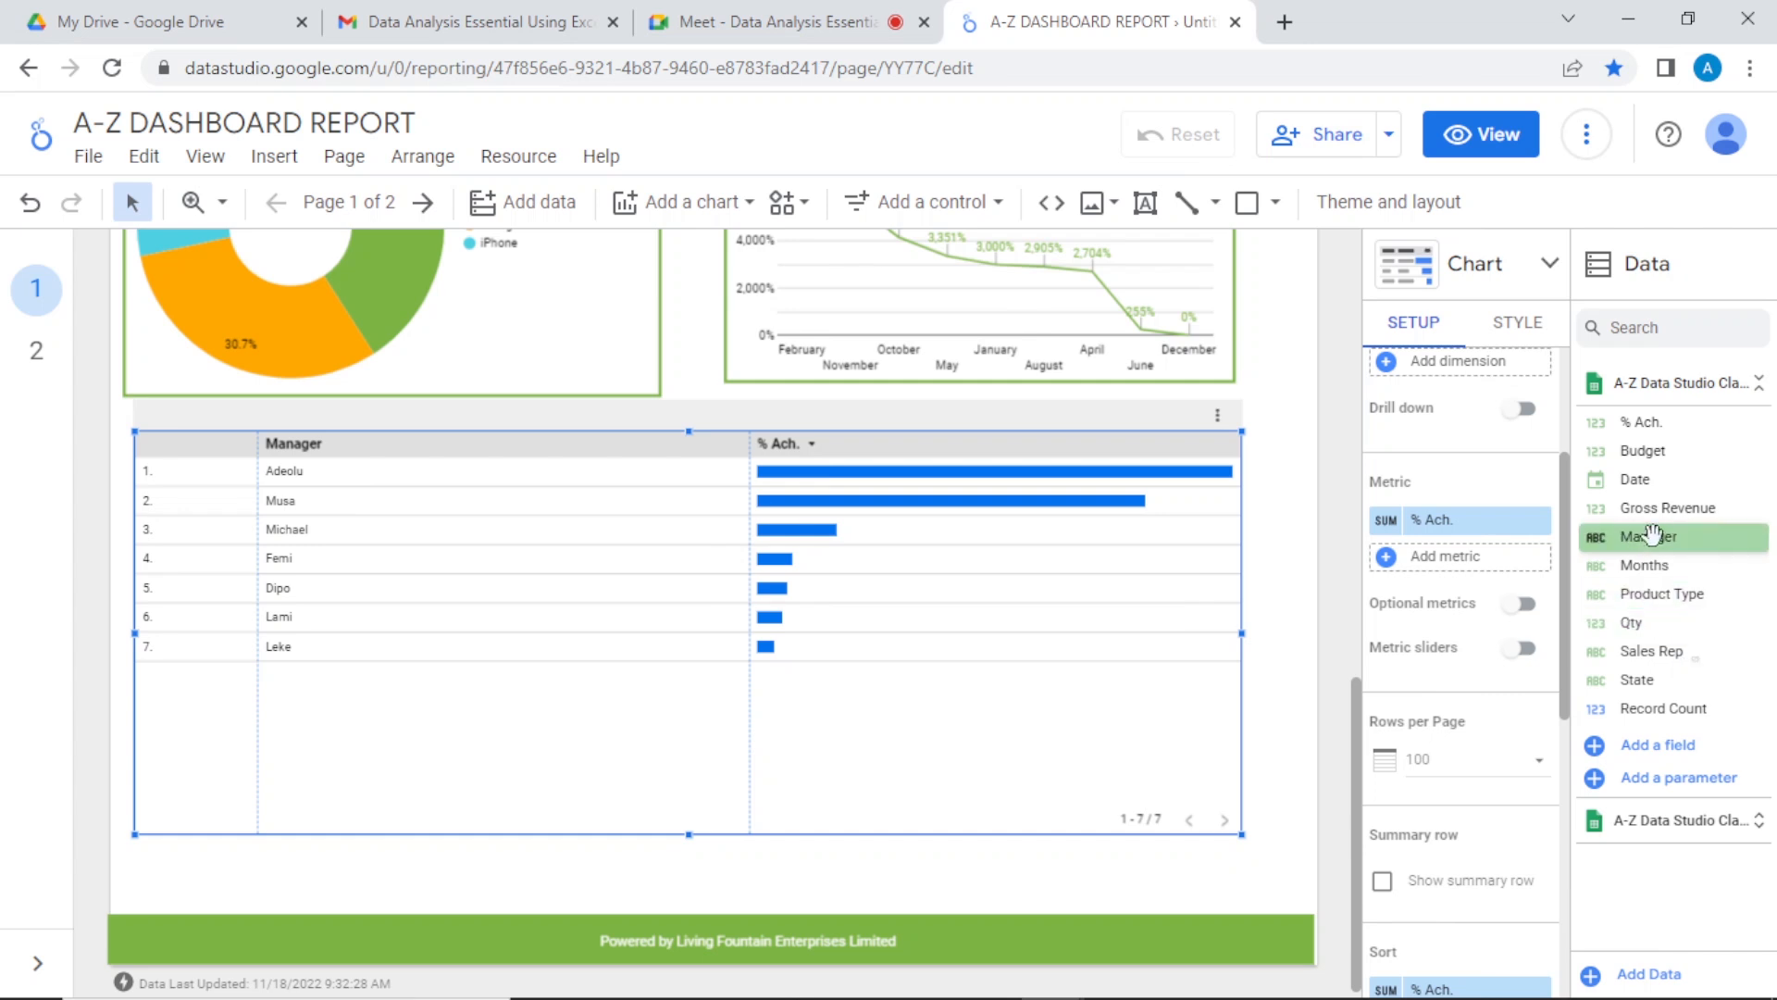
pyautogui.moveTo(1562, 544); pyautogui.dragTo(1570, 463)
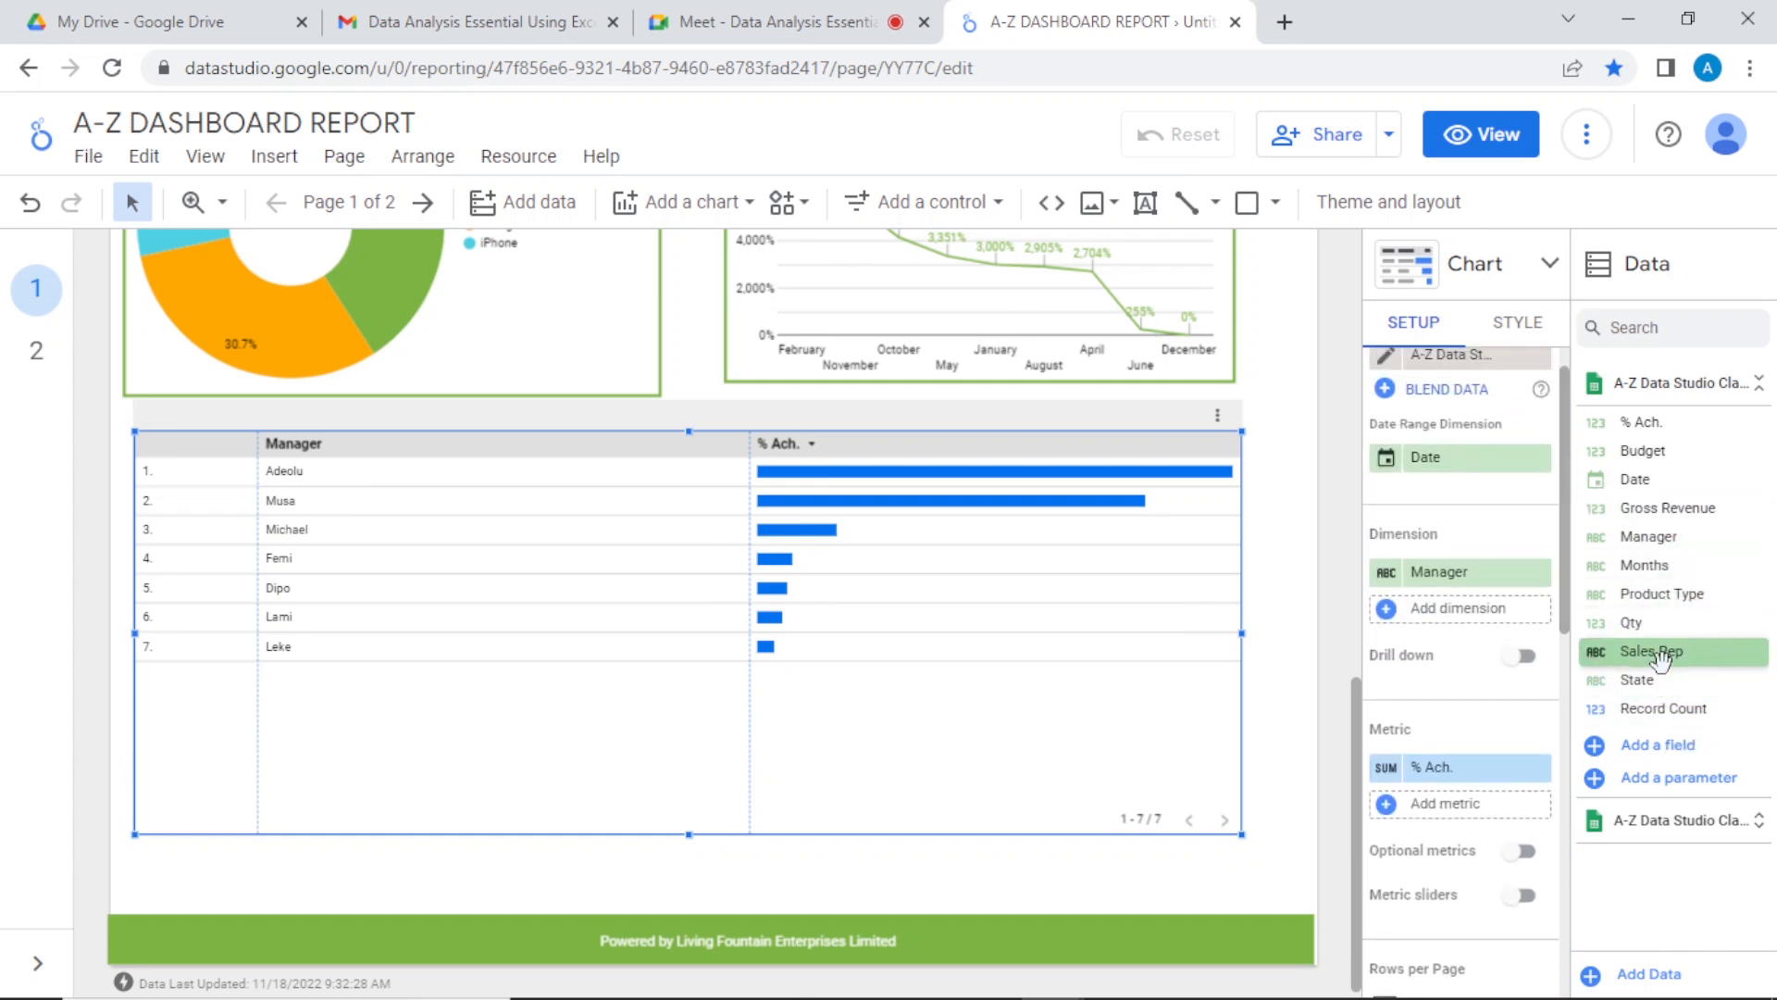
pyautogui.moveTo(1652, 652); pyautogui.dragTo(1472, 618)
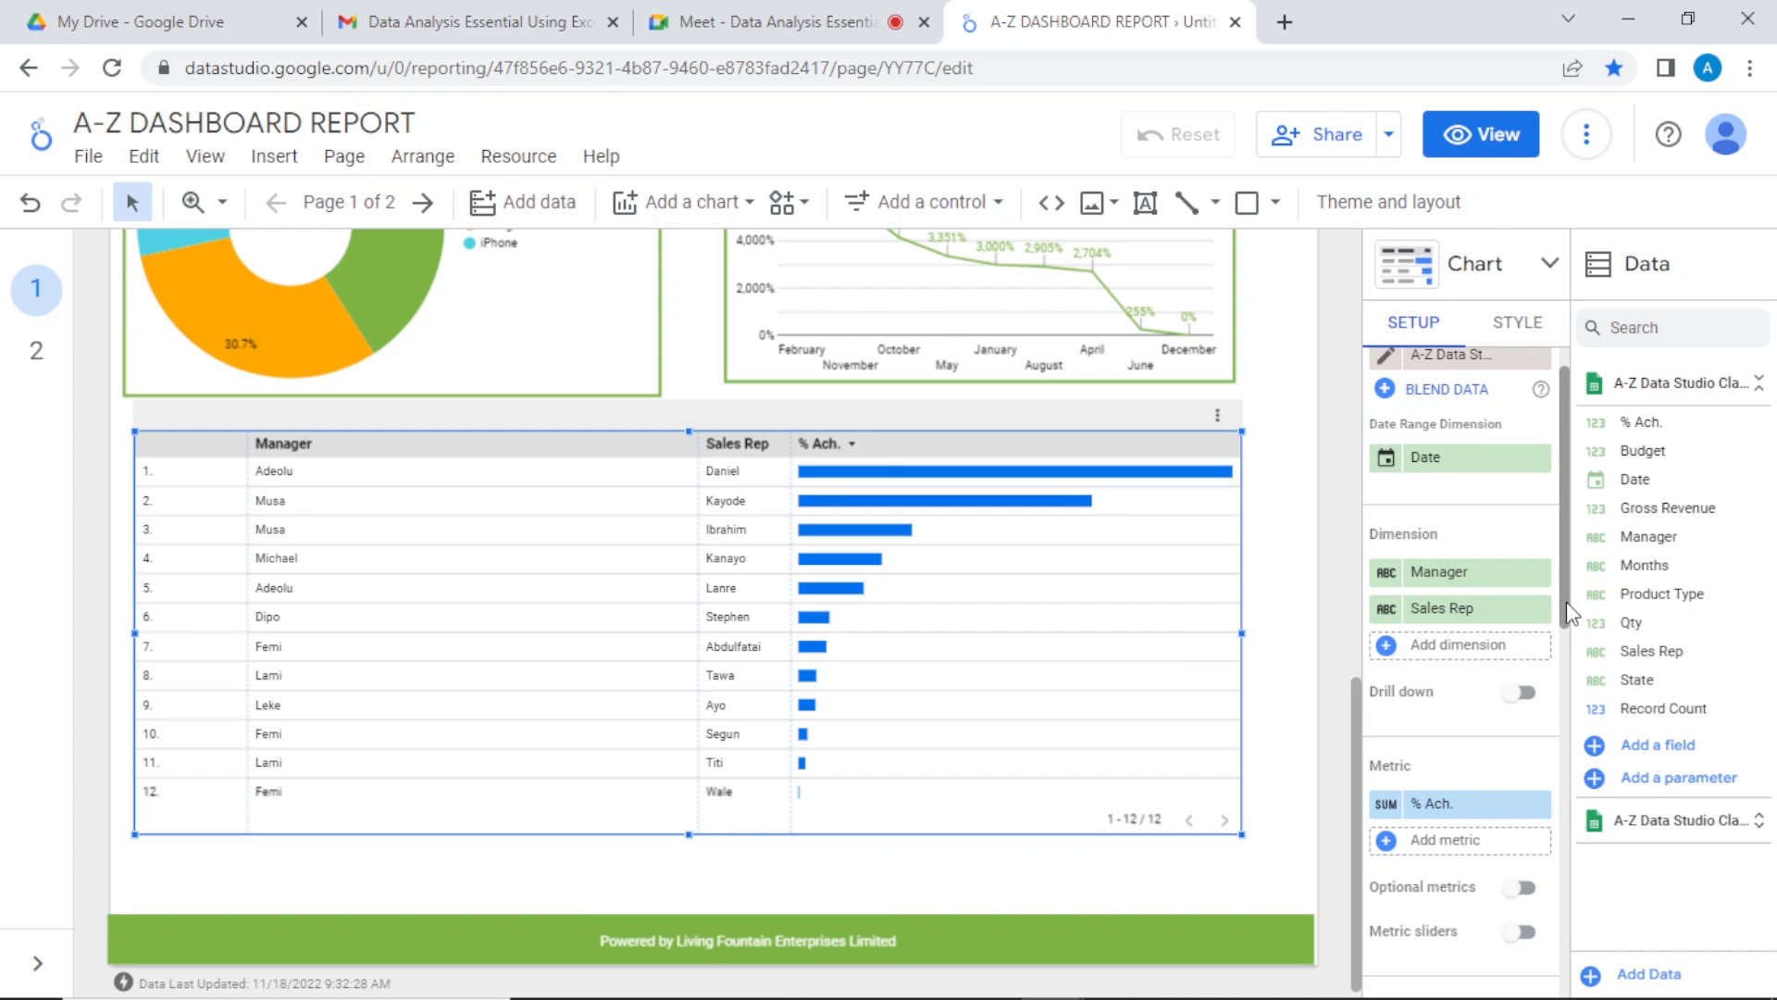
# Step: Replace the table's % Ach. metric with Gross Revenue and add Budget as a second metric
pyautogui.scroll(-2, 1566, 601)
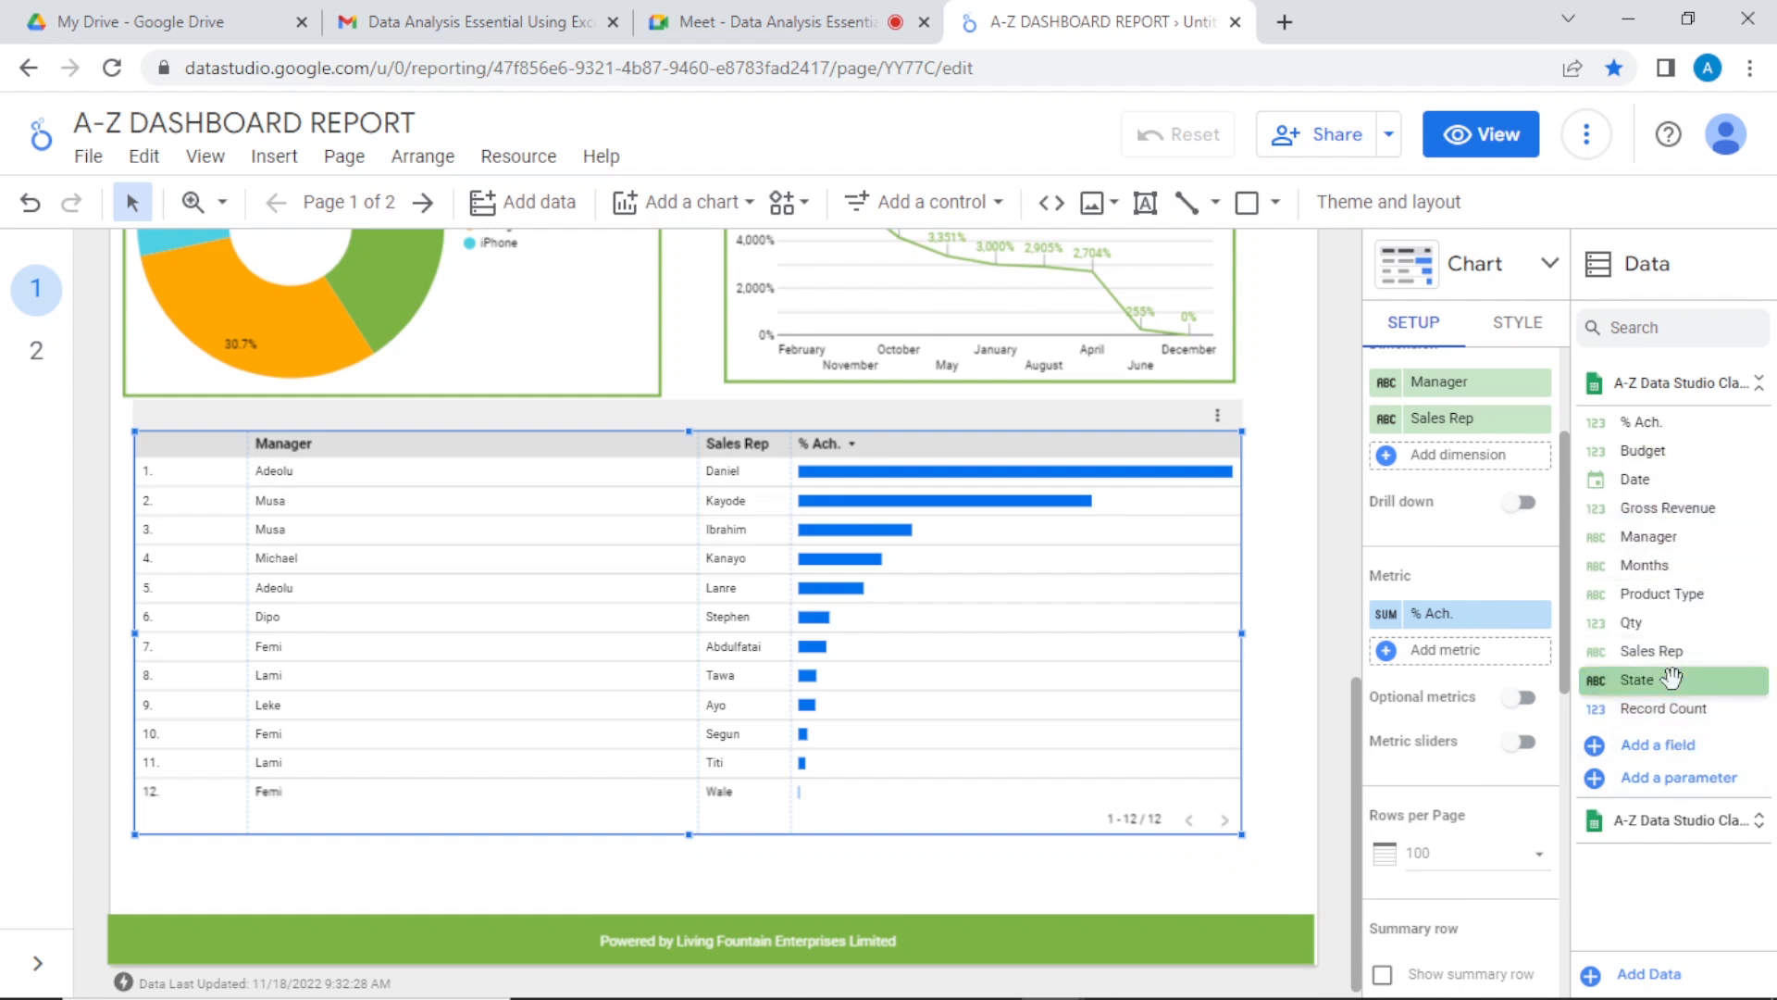
pyautogui.moveTo(1671, 506); pyautogui.dragTo(1490, 608)
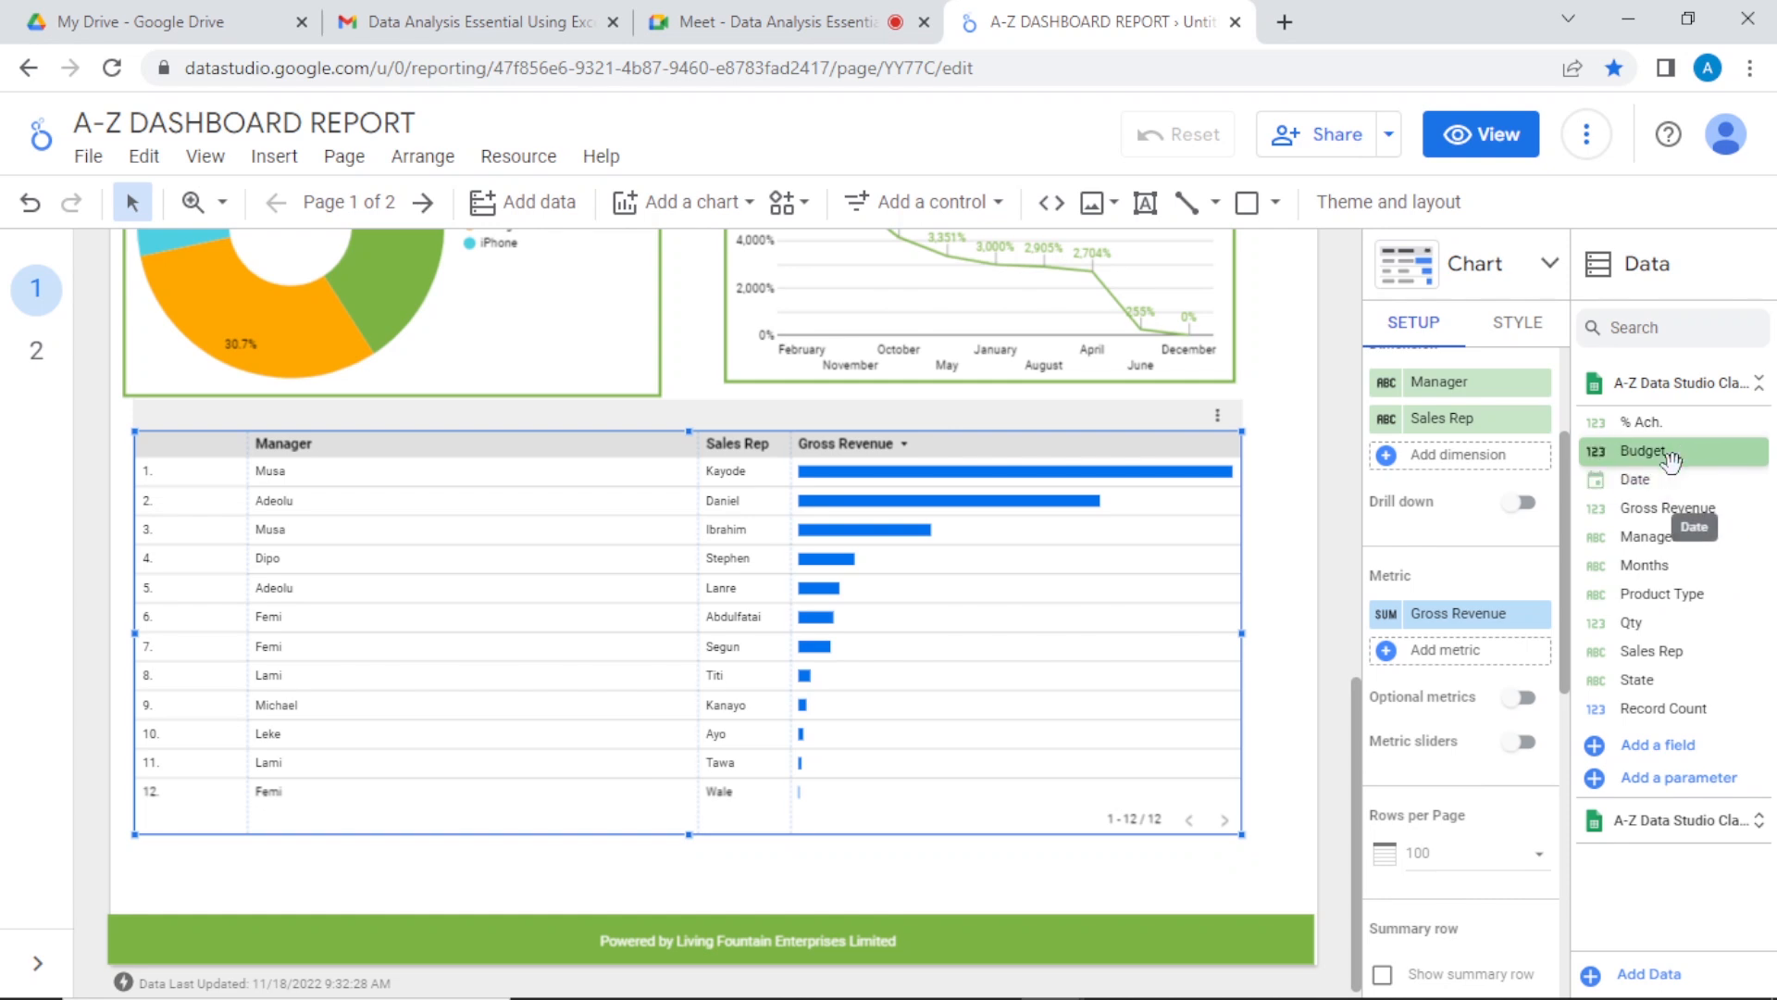
pyautogui.moveTo(1671, 453); pyautogui.dragTo(1504, 659)
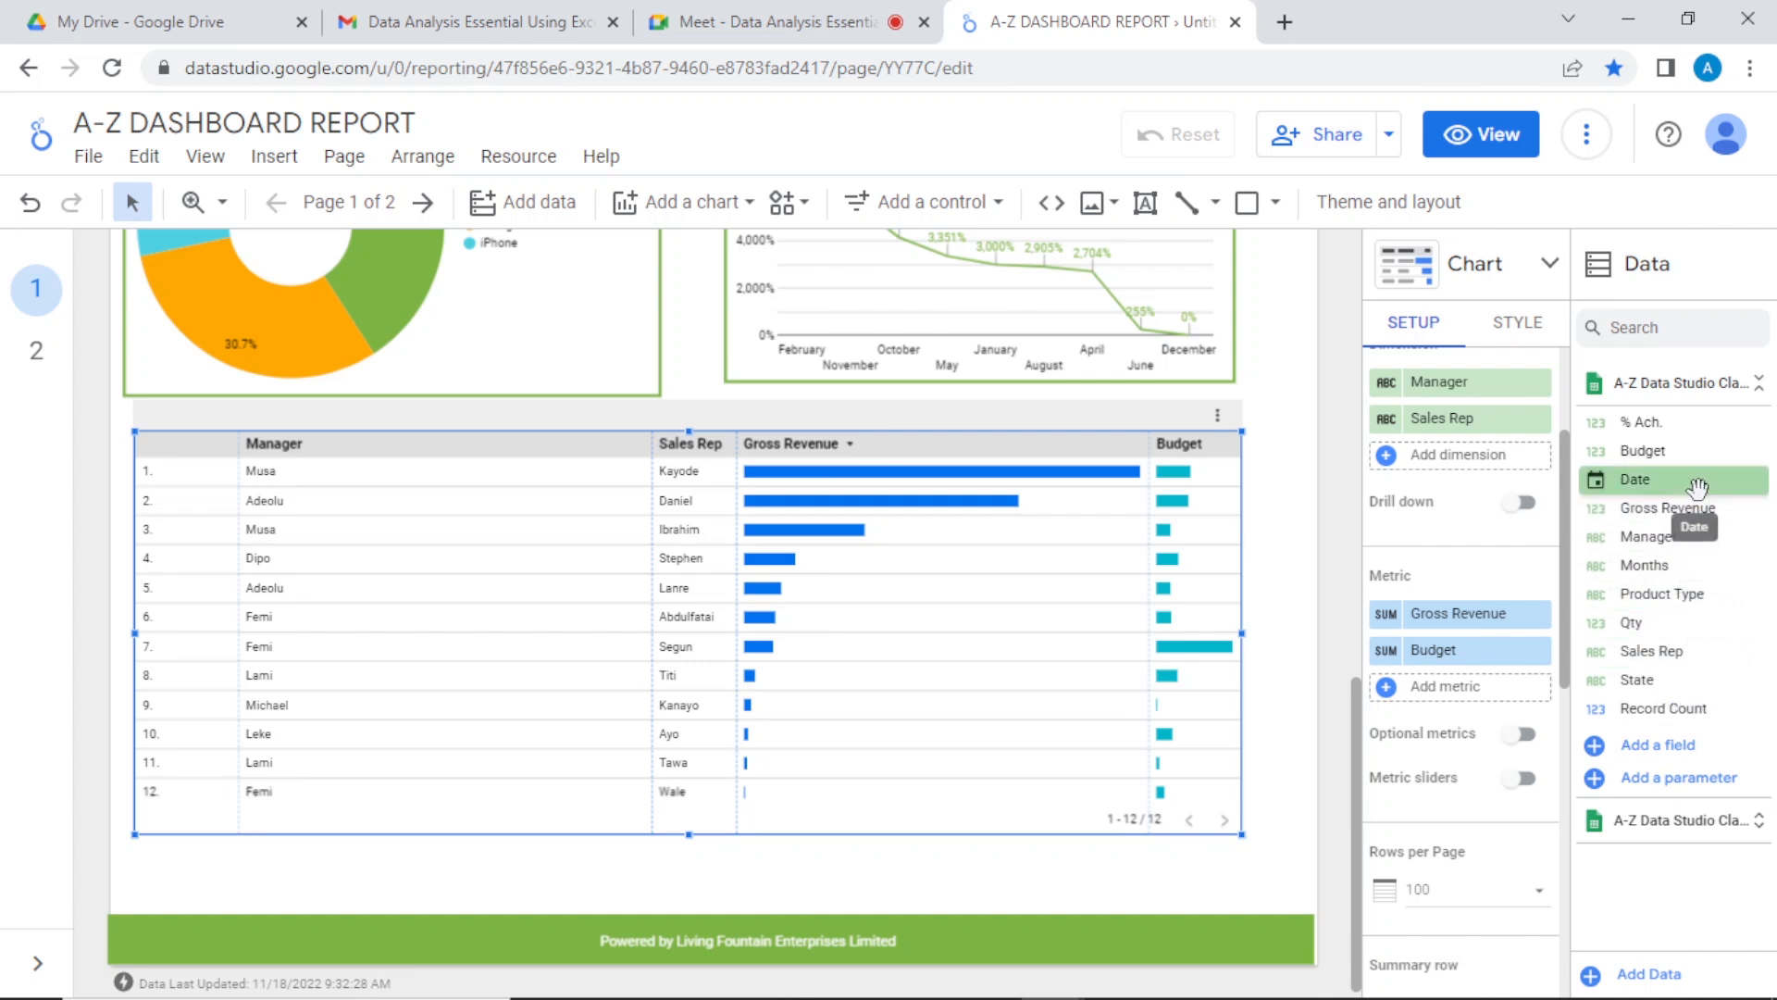
# Step: Add % Ach. and Qty as the third and fourth metrics of the bar table
pyautogui.moveTo(1689, 426); pyautogui.dragTo(1499, 696)
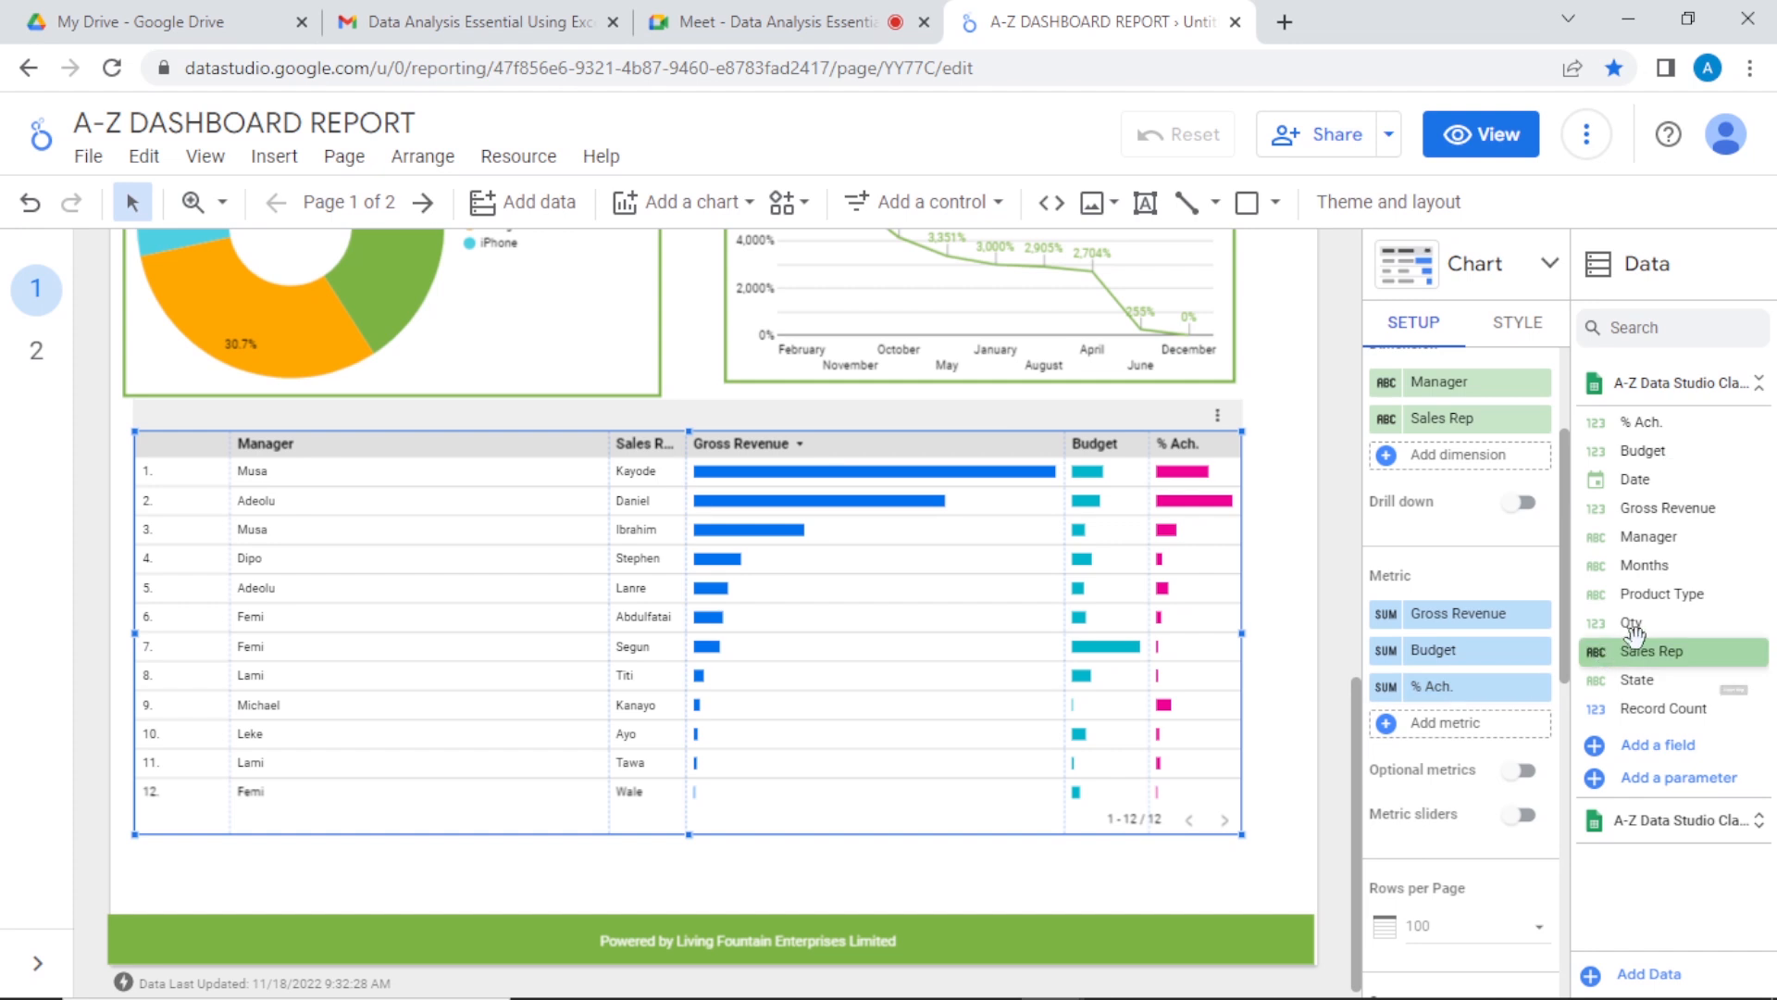
pyautogui.moveTo(1653, 620); pyautogui.dragTo(1458, 727)
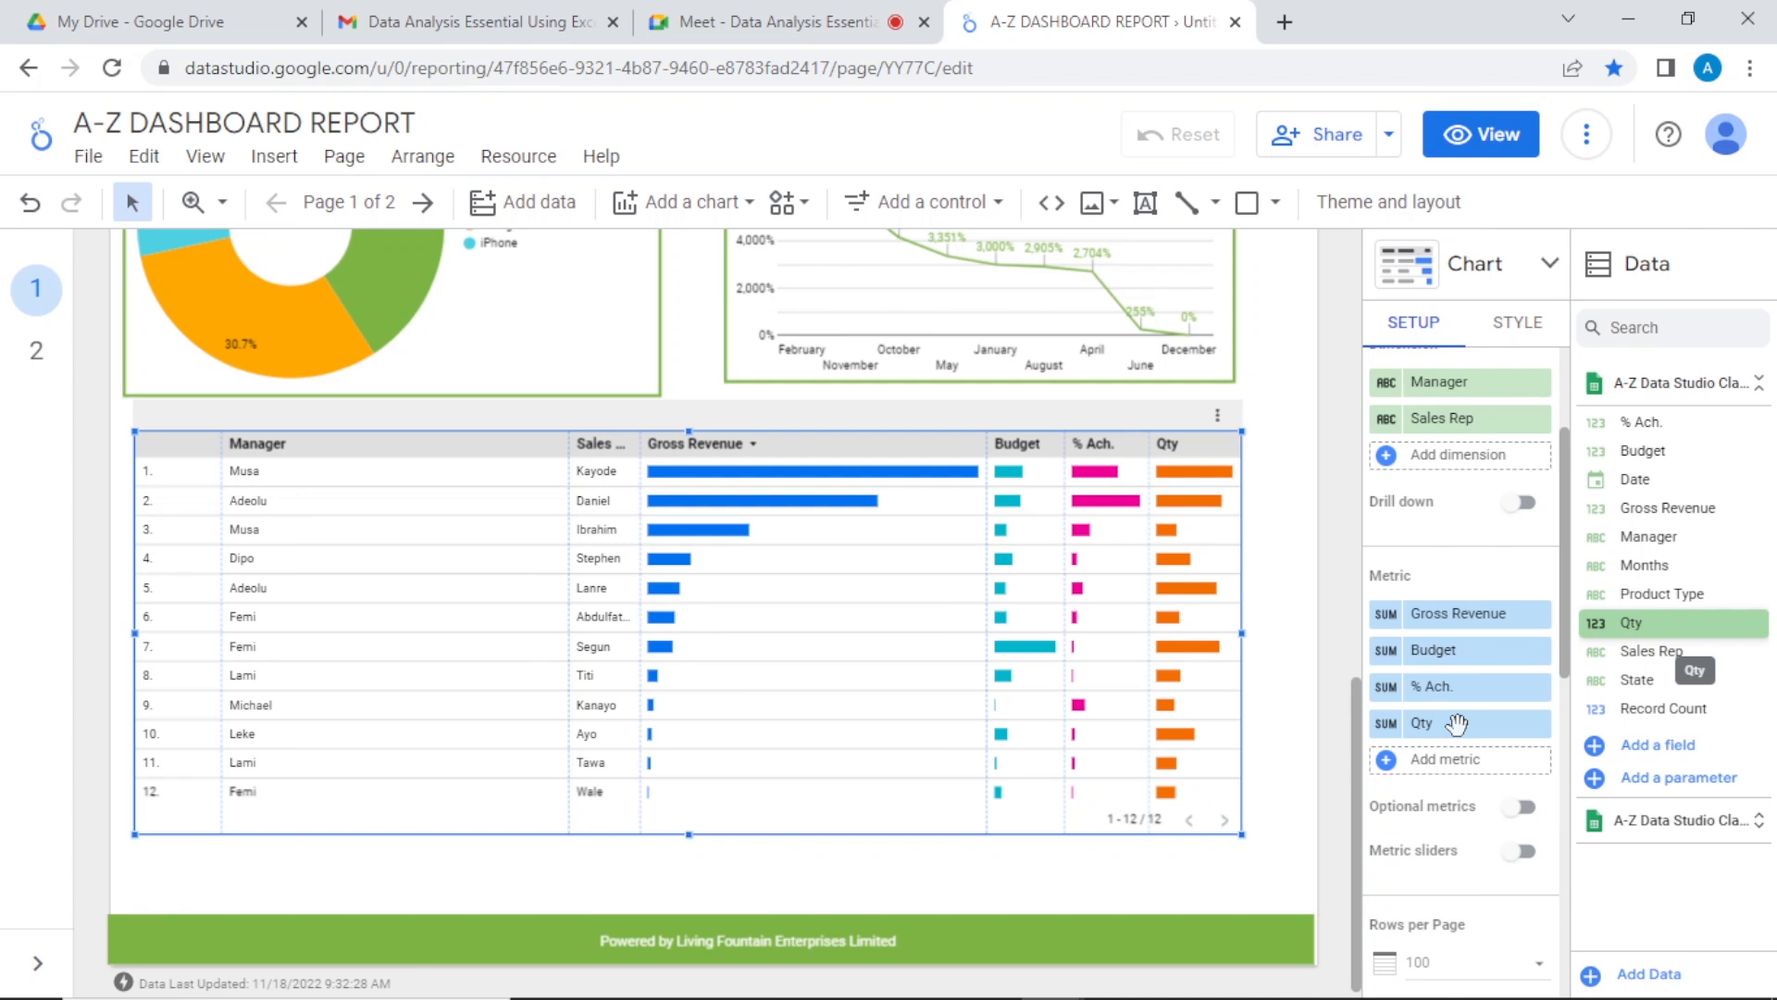
pyautogui.moveTo(1456, 723); pyautogui.dragTo(1458, 724)
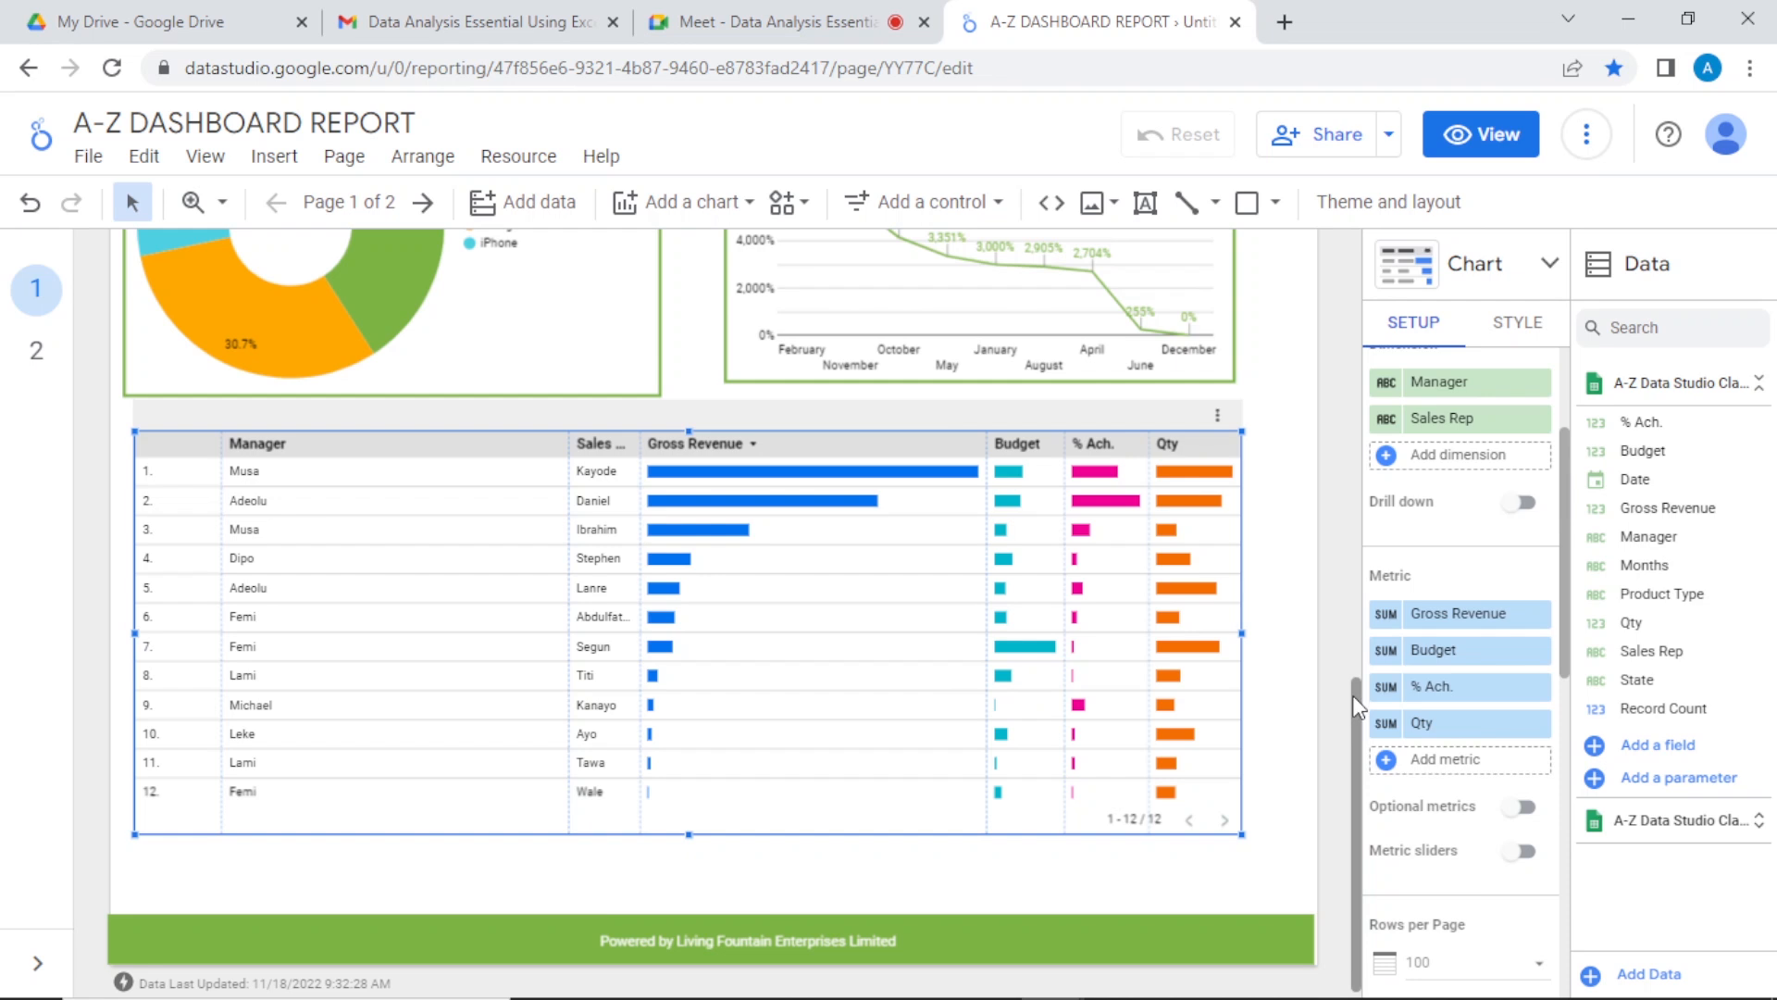
pyautogui.moveTo(1352, 696)
pyautogui.mouseDown()
pyautogui.moveTo(1352, 664)
pyautogui.moveTo(1347, 709)
pyautogui.mouseUp()
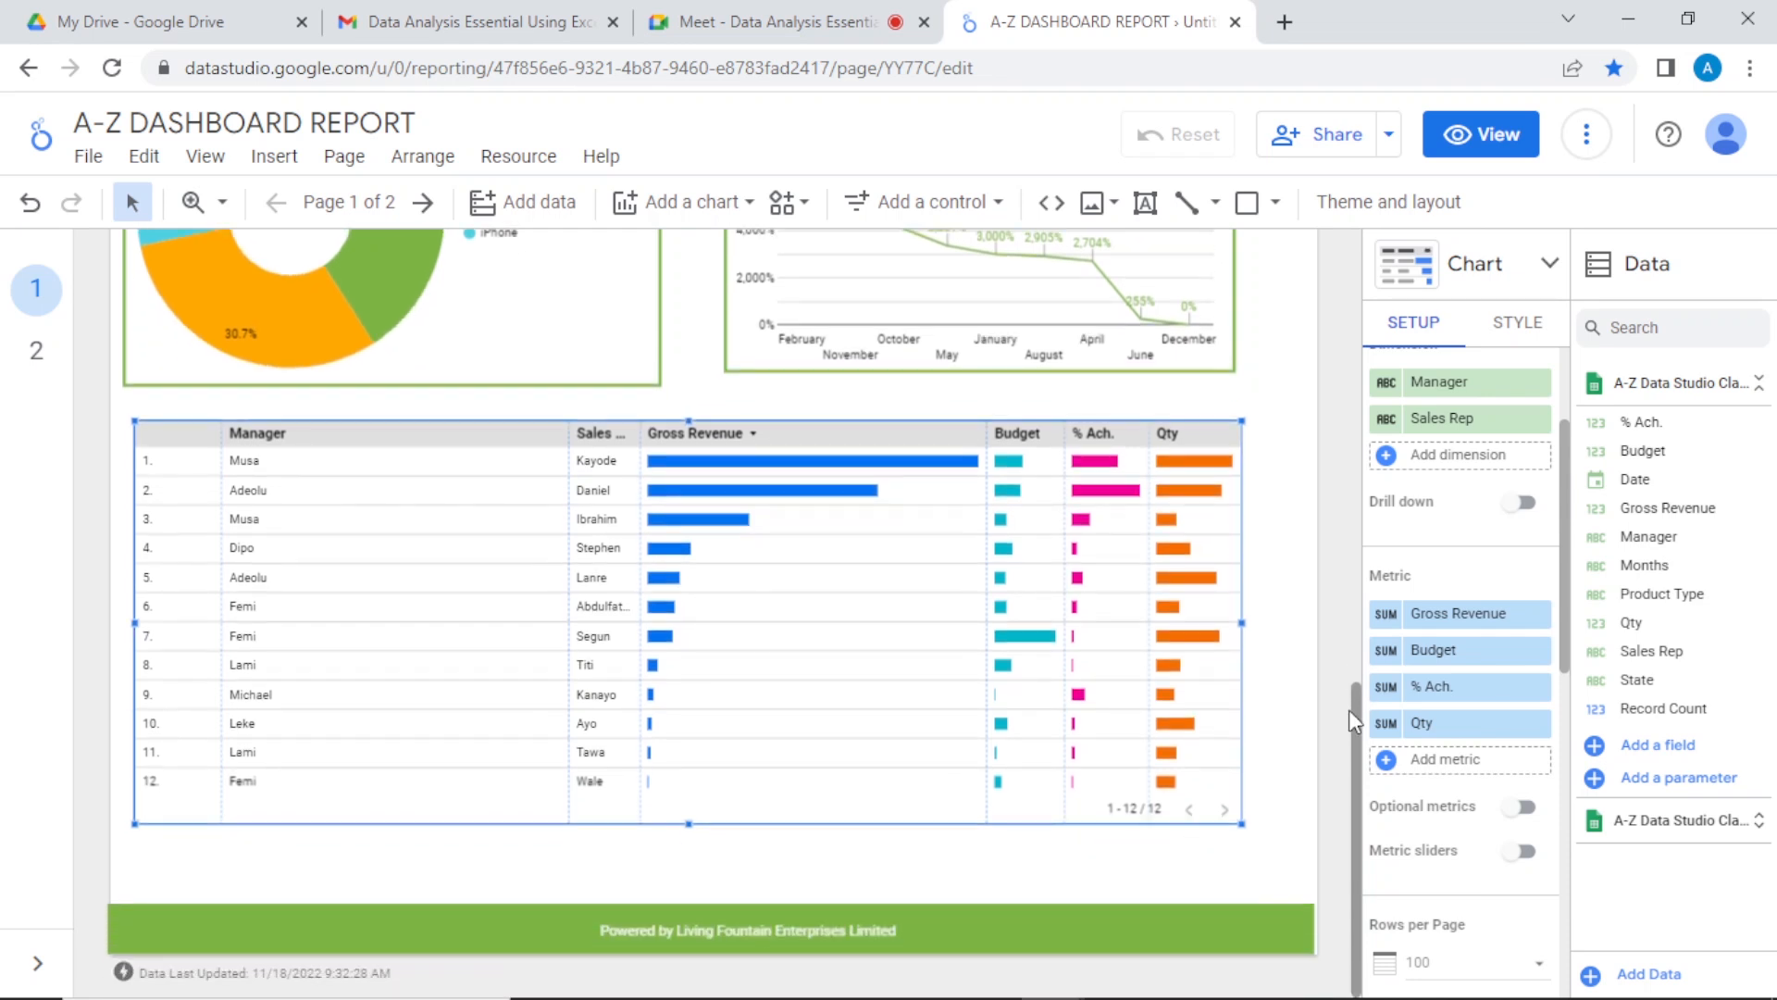
# Step: Set the table header's text to dark green and its background to white
pyautogui.click(1529, 324)
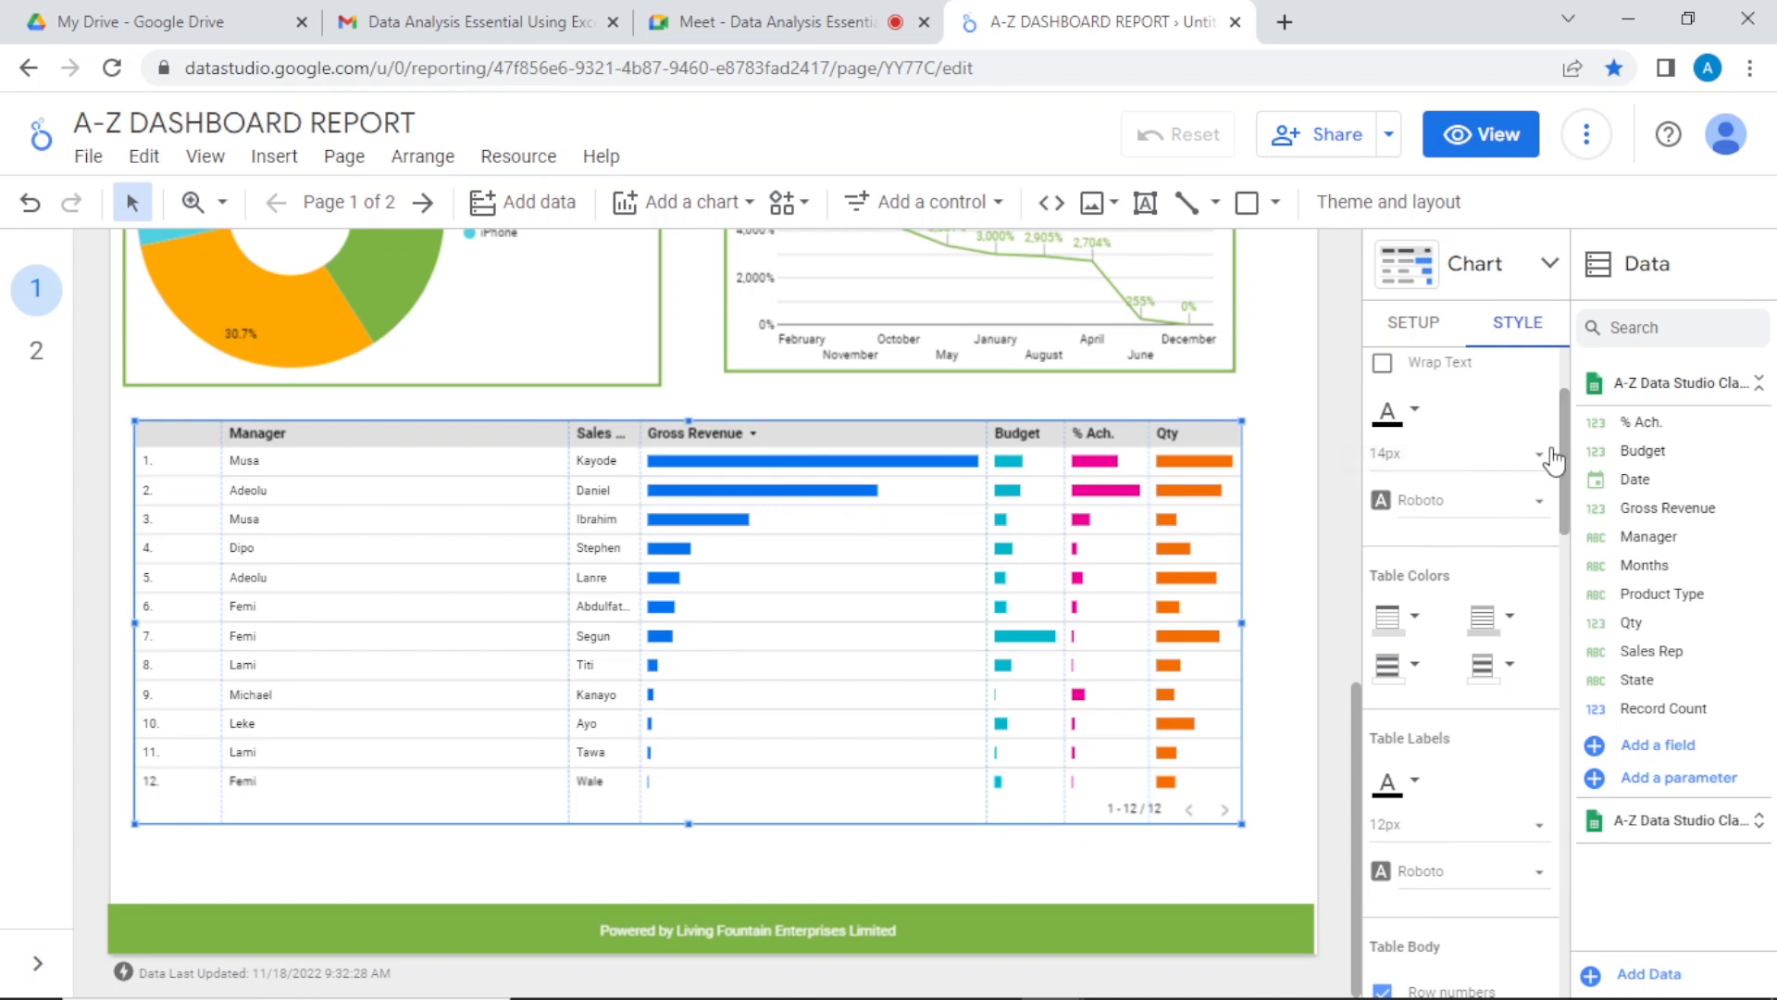
pyautogui.moveTo(1563, 452); pyautogui.dragTo(1565, 418)
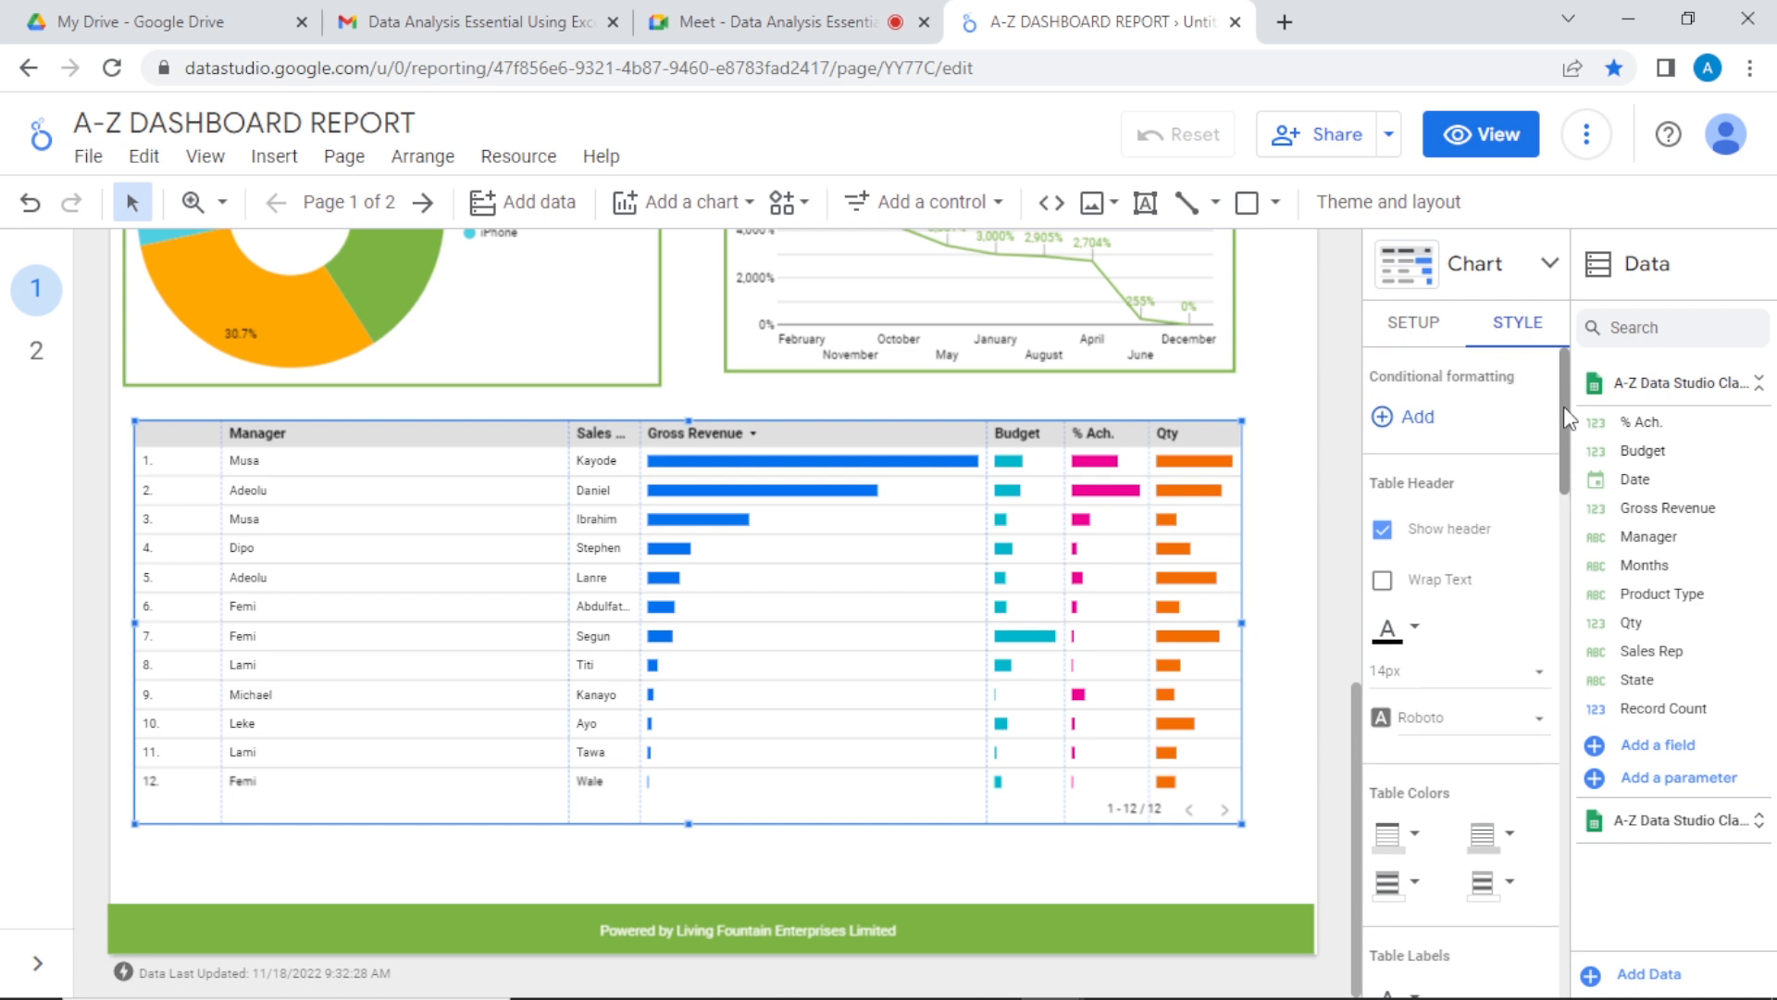
pyautogui.scroll(-1, 1567, 407)
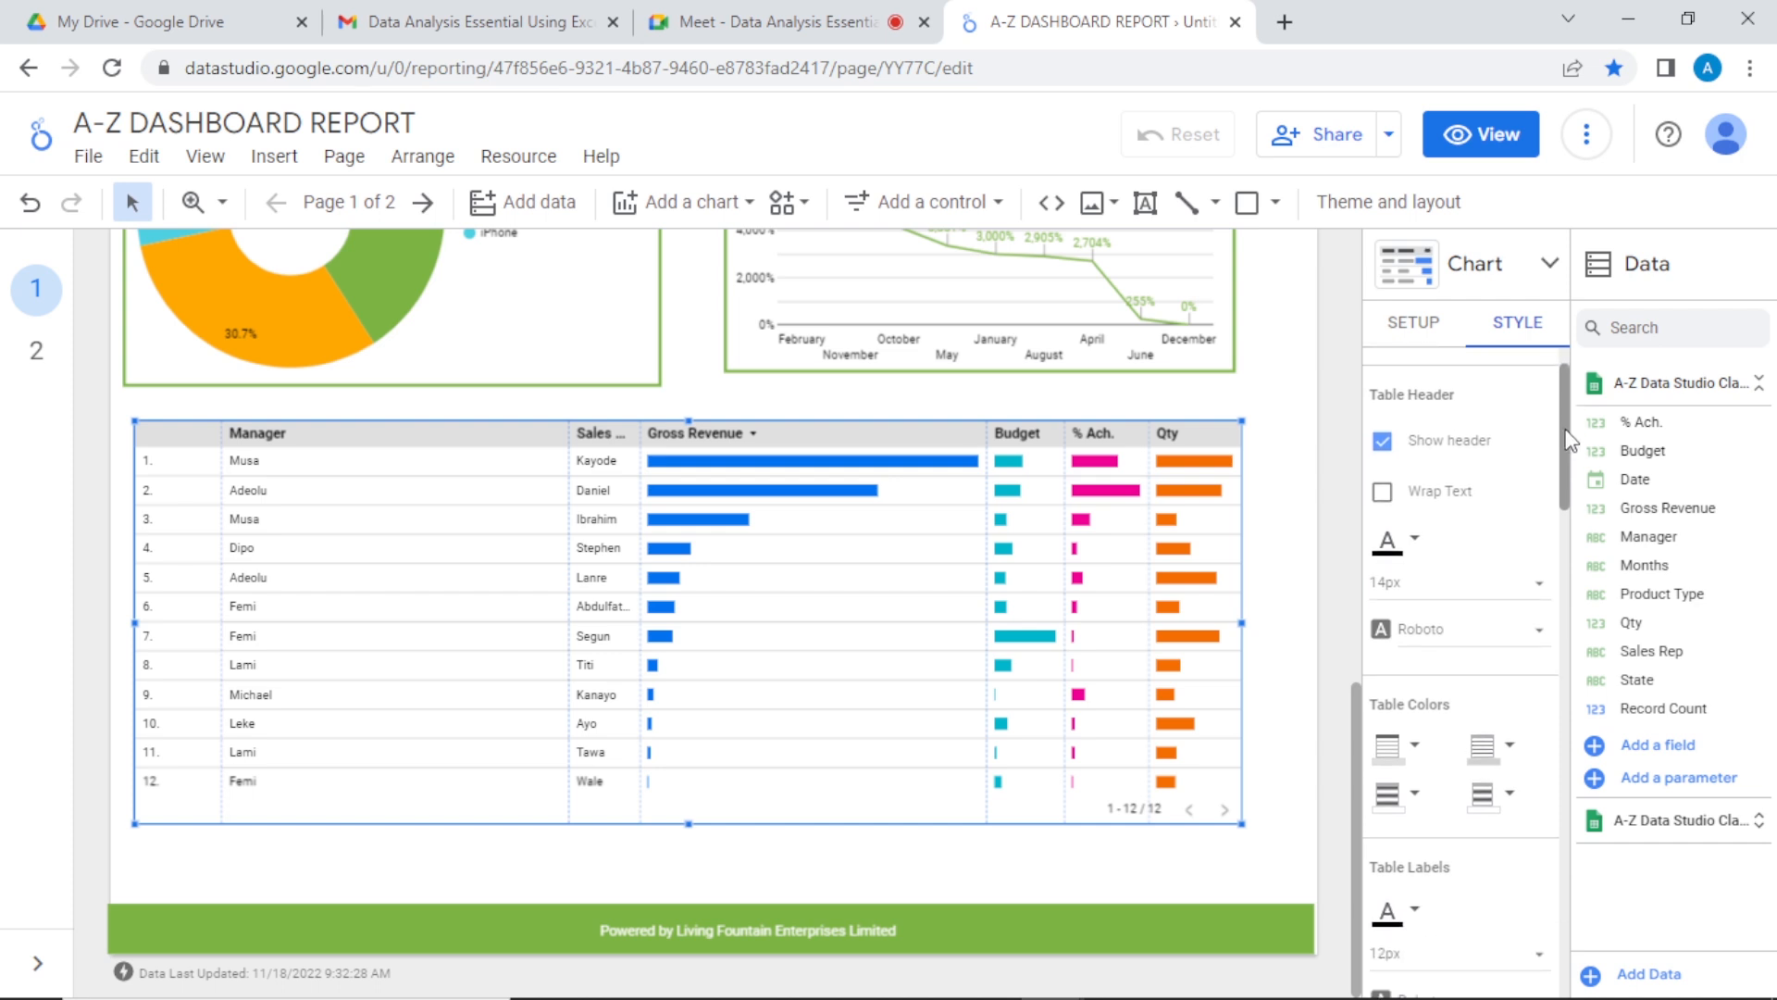
pyautogui.click(1417, 544)
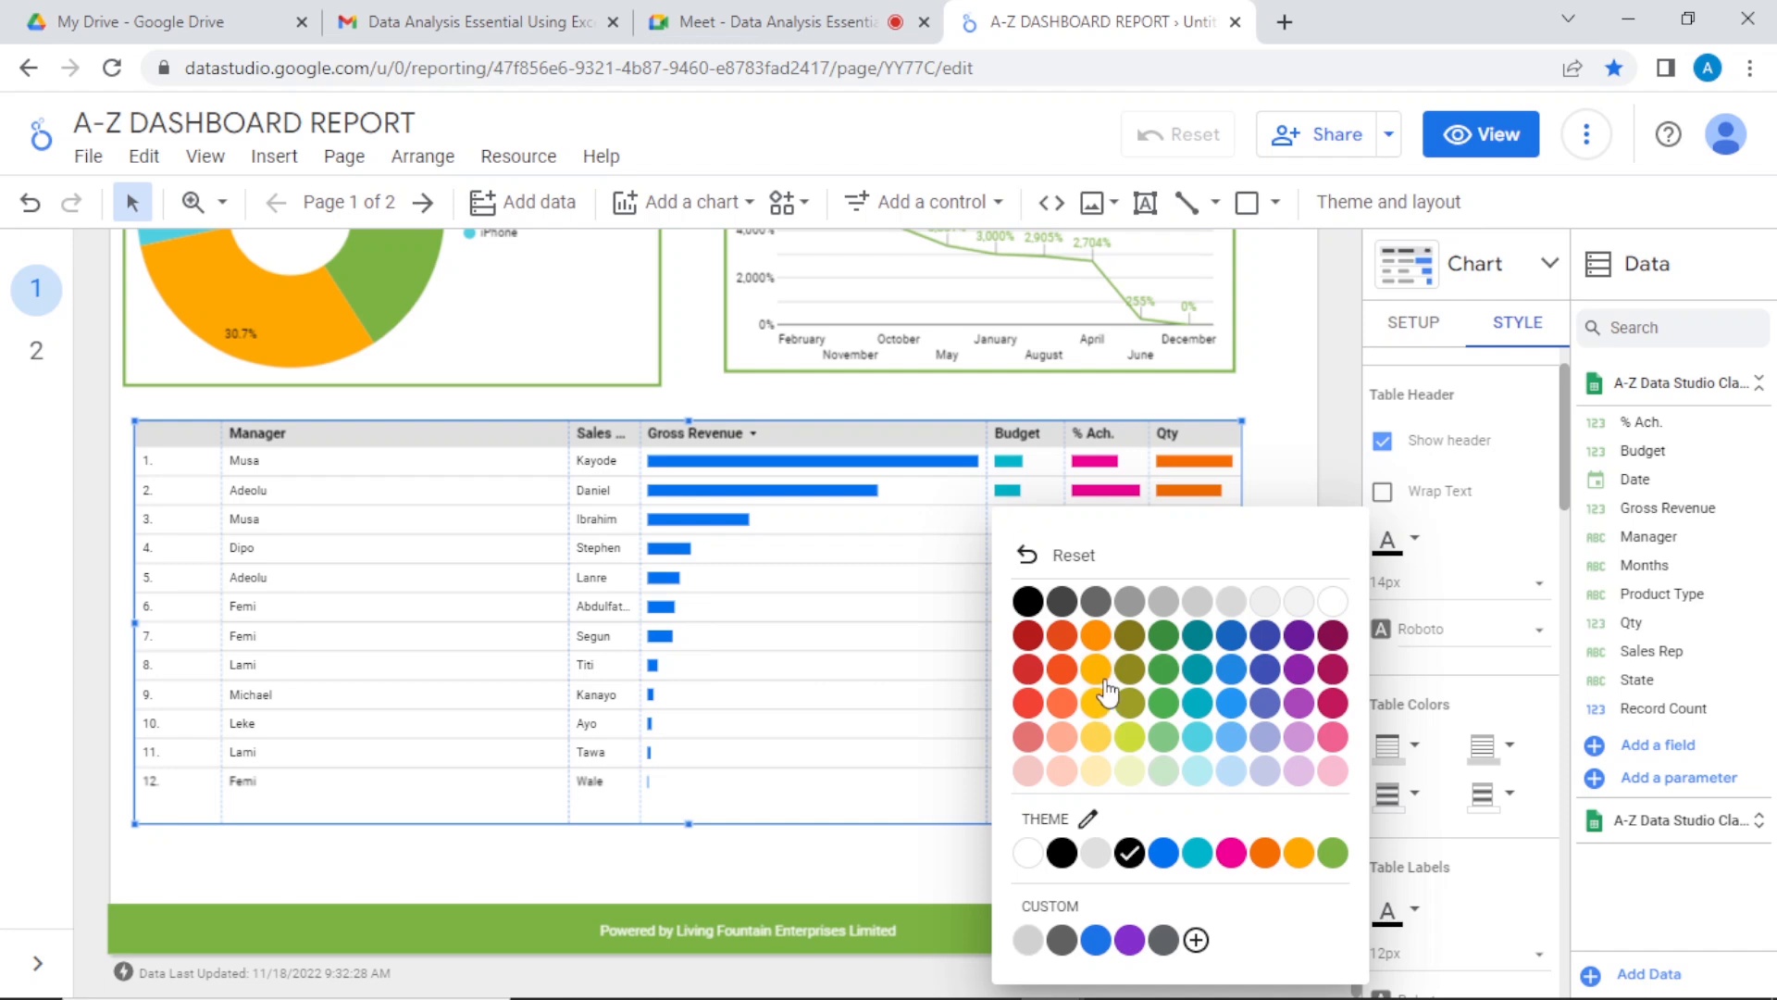
pyautogui.click(1170, 645)
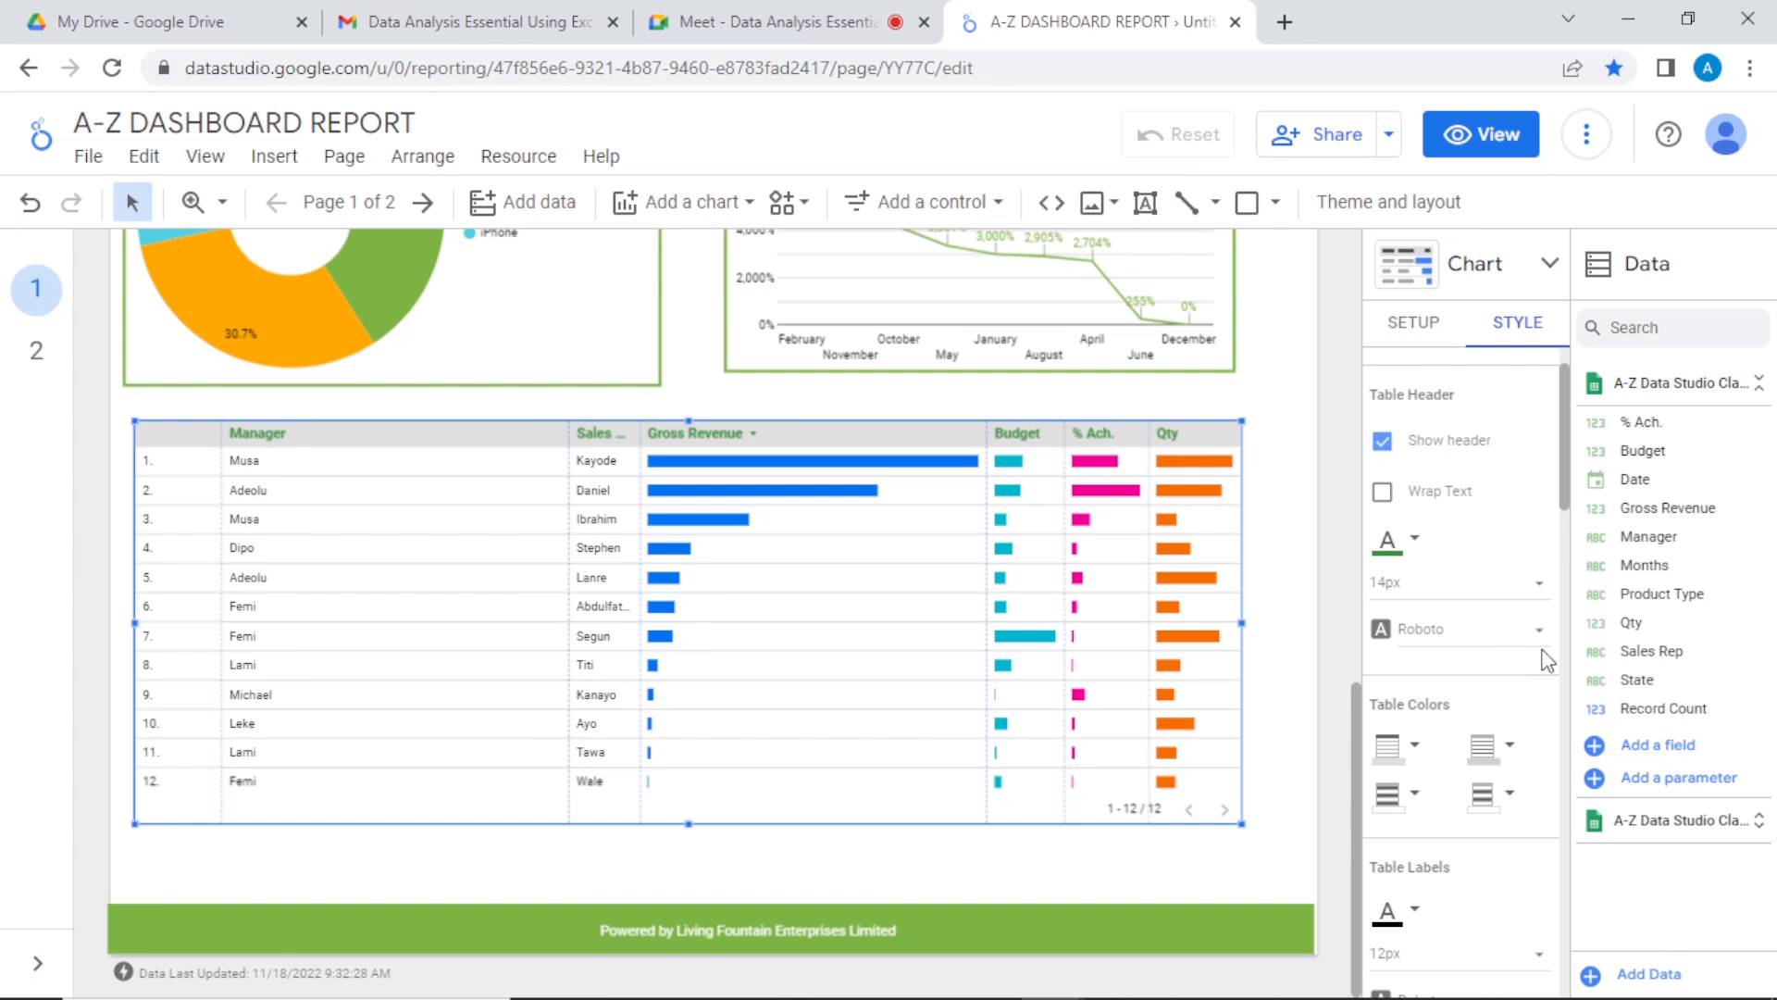
pyautogui.click(1417, 752)
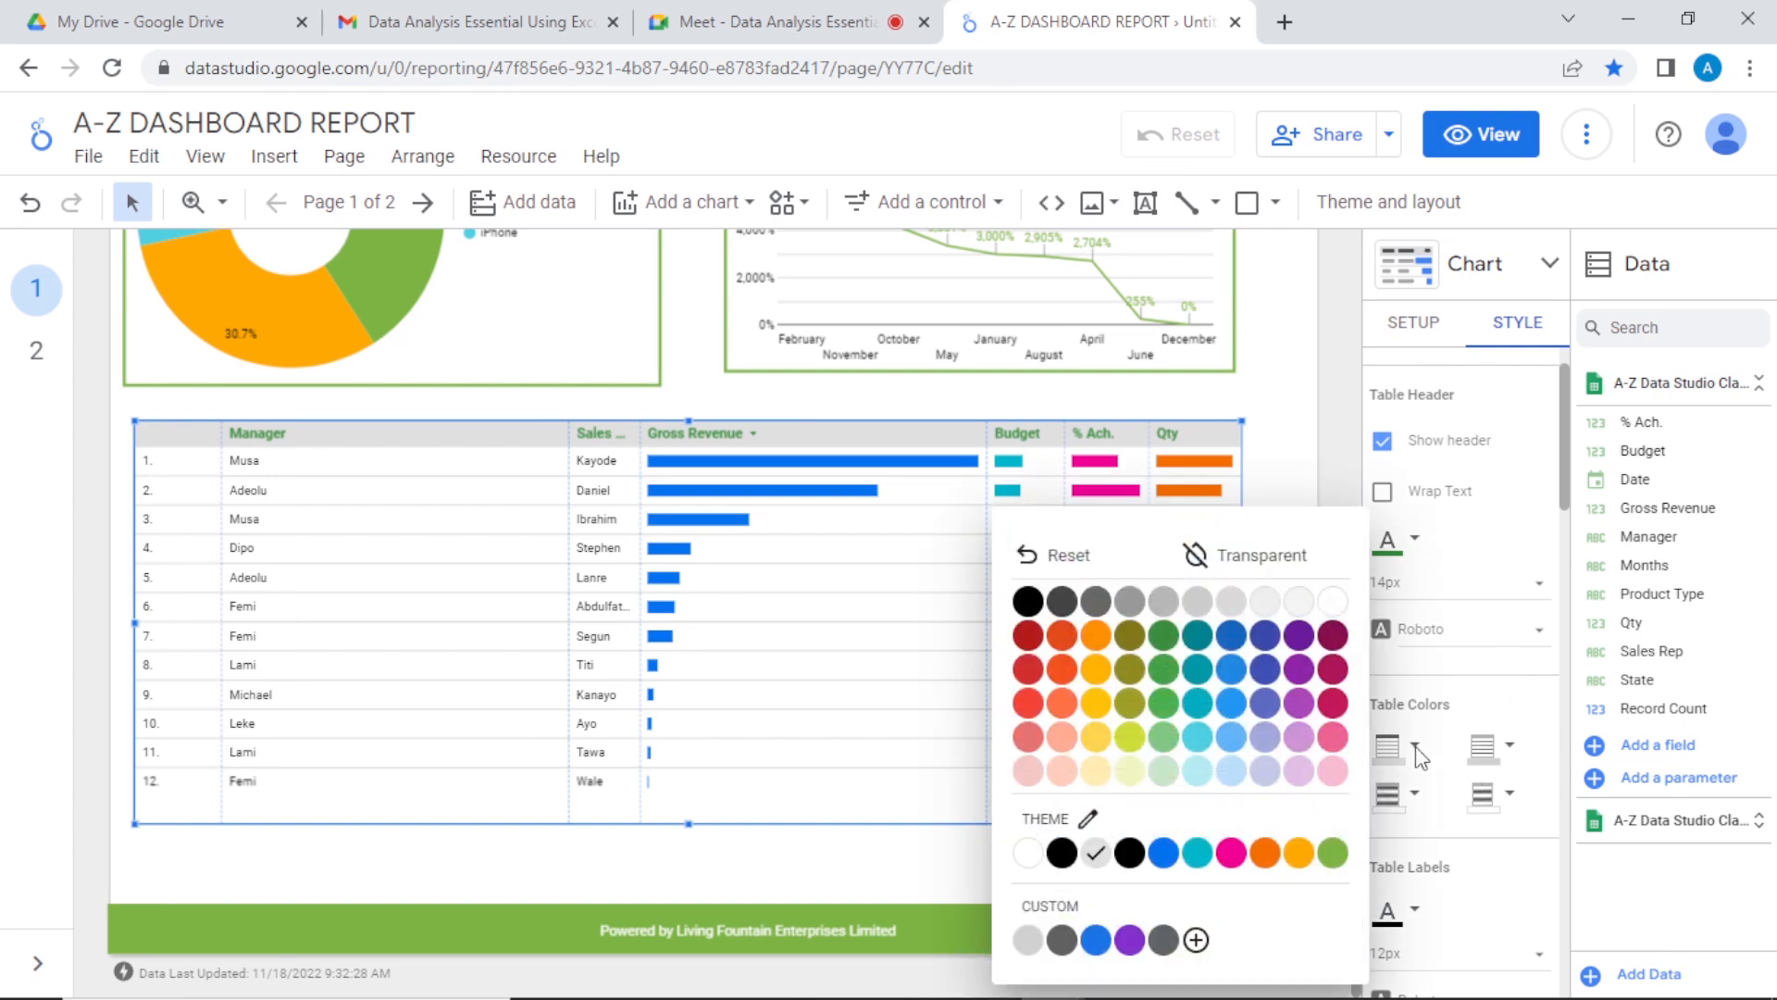
pyautogui.click(1334, 602)
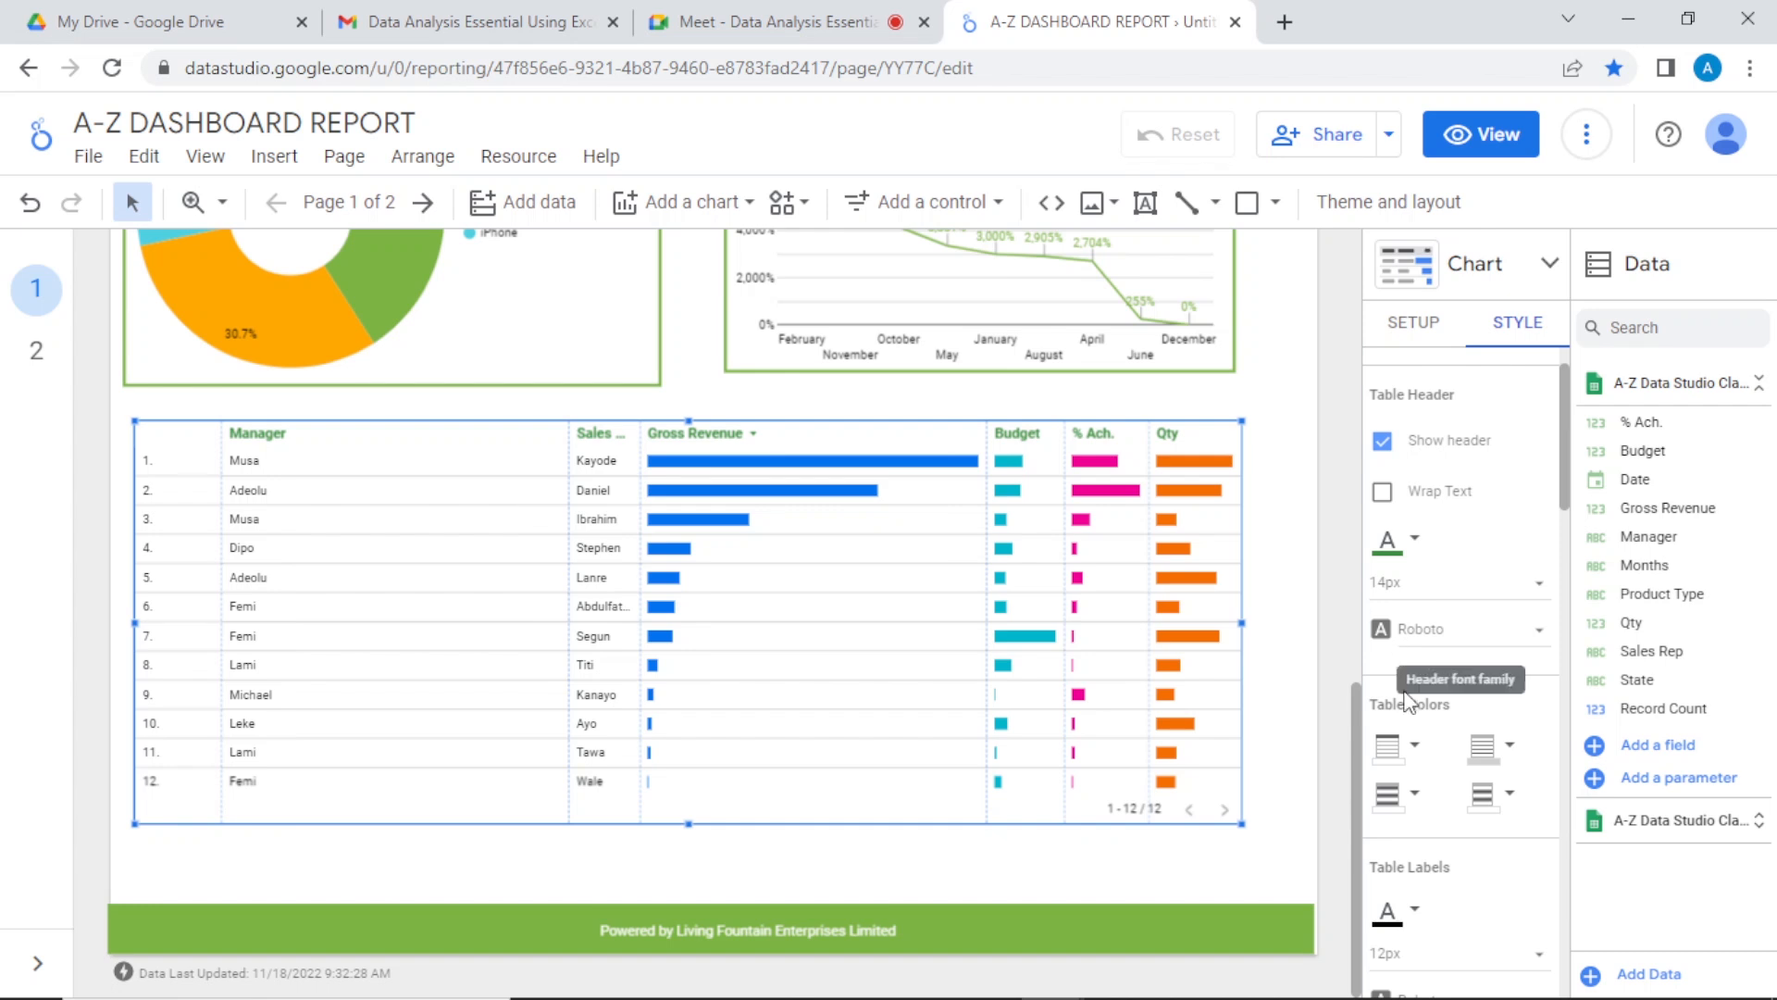
# Step: Set the table header's background to black and its text to white
pyautogui.click(1413, 757)
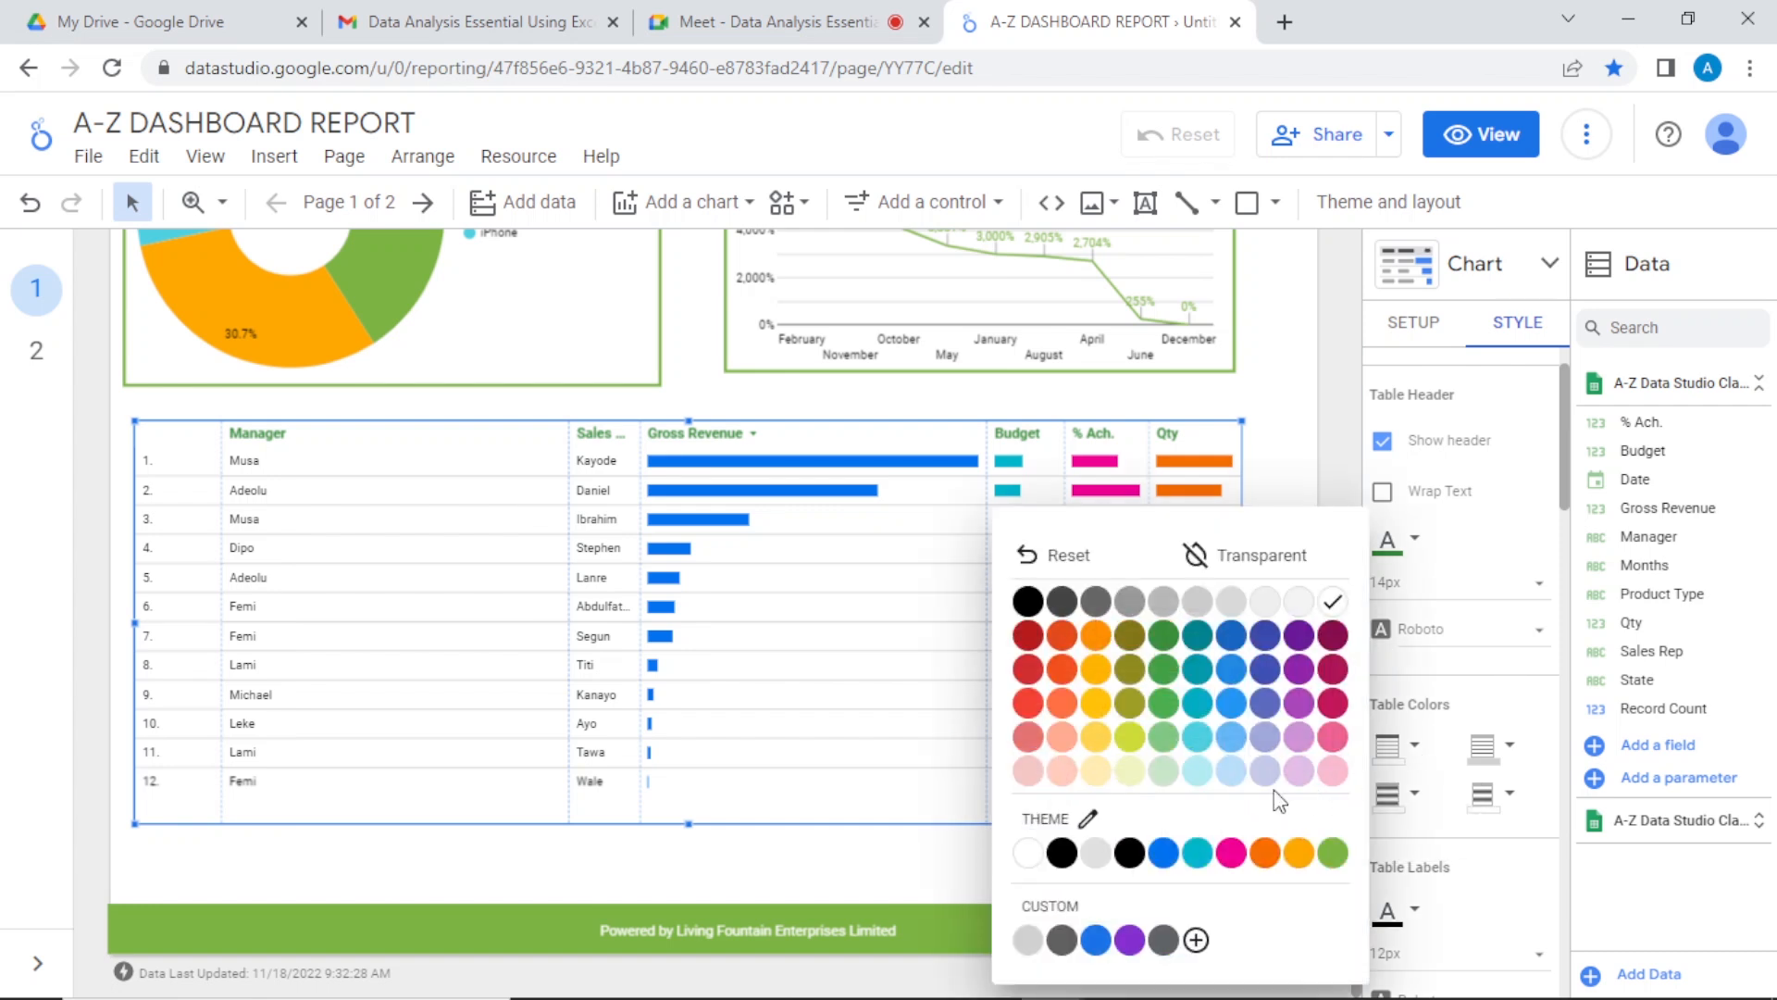
pyautogui.click(1062, 852)
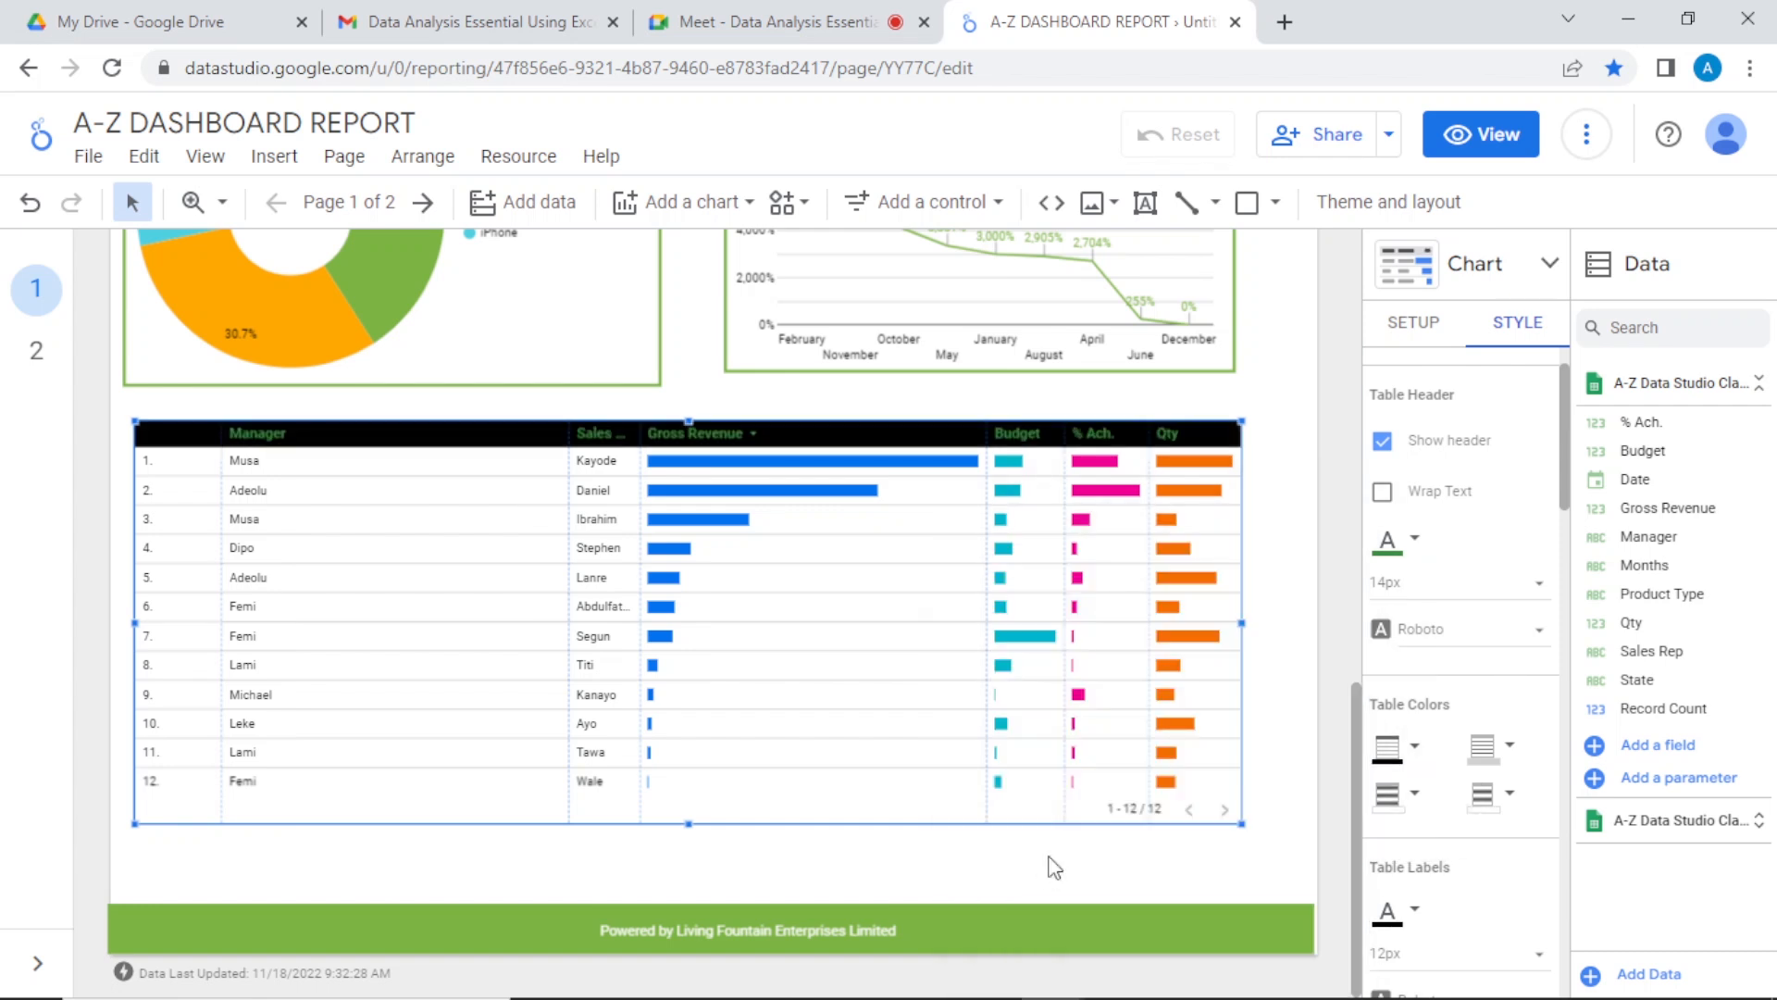
pyautogui.click(1416, 546)
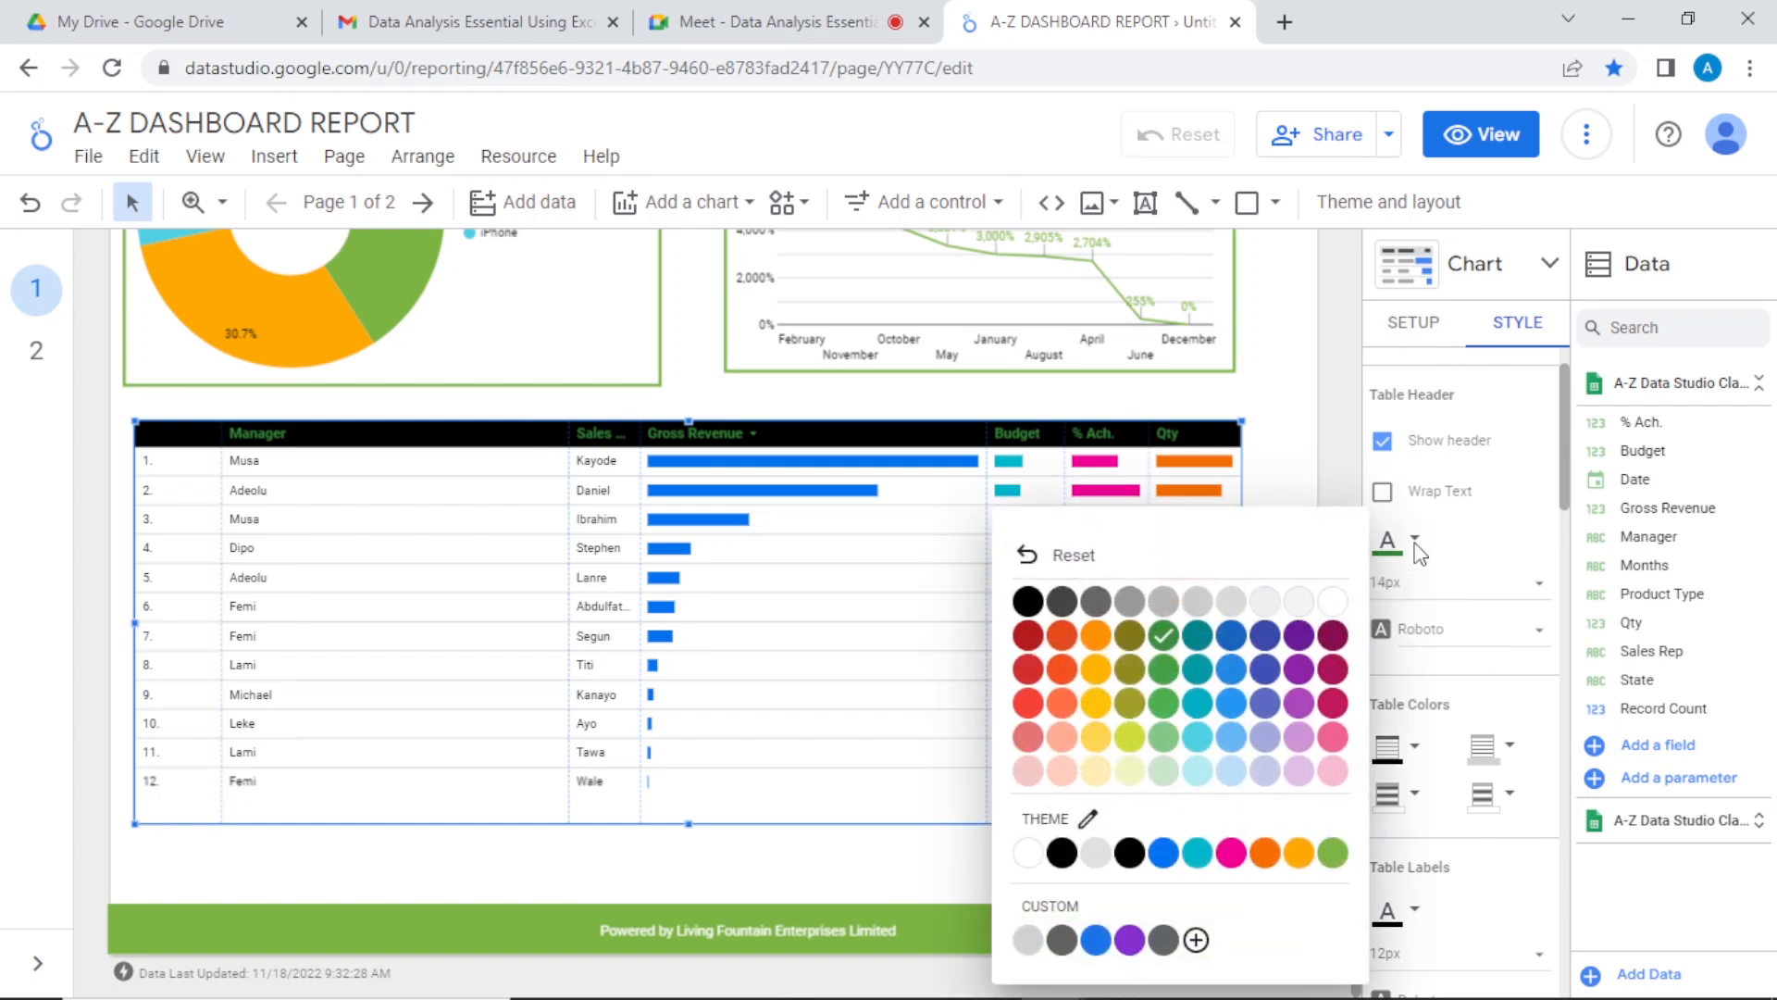
pyautogui.click(1333, 601)
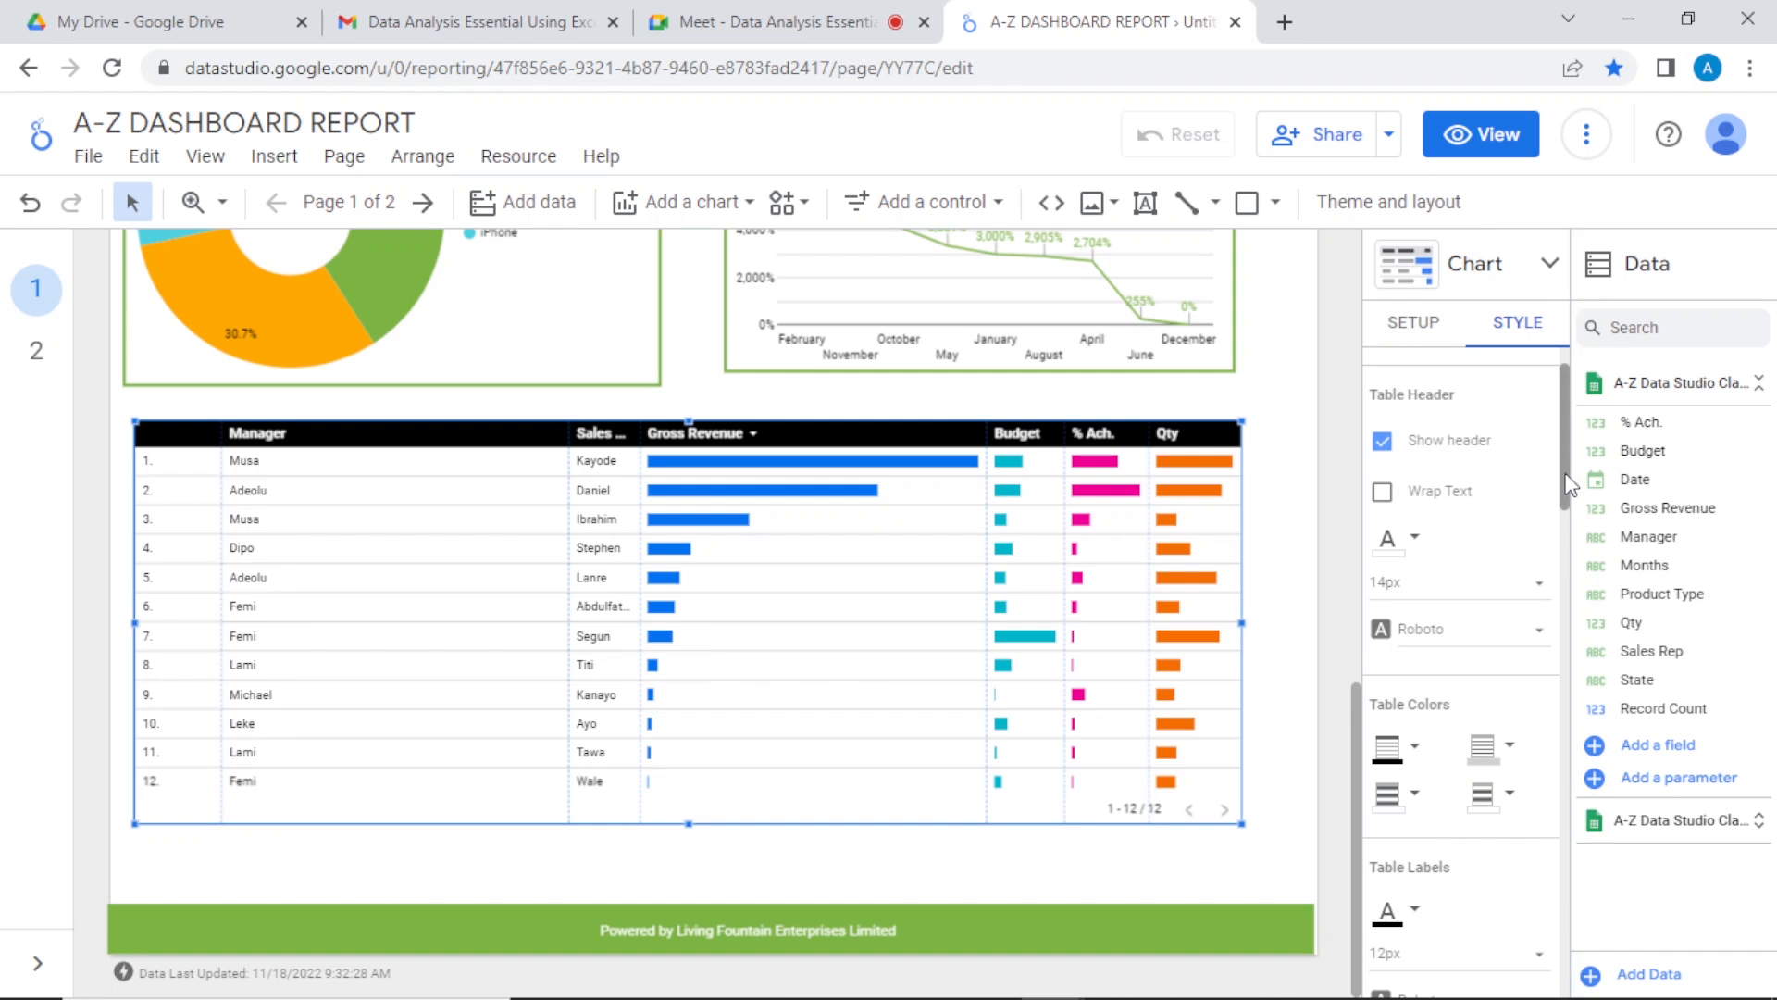
# Step: Color the table's Gross Revenue bars in the theme green and the Budget bars in the theme orange
pyautogui.scroll(-3, 1564, 532)
pyautogui.scroll(-7, 1562, 537)
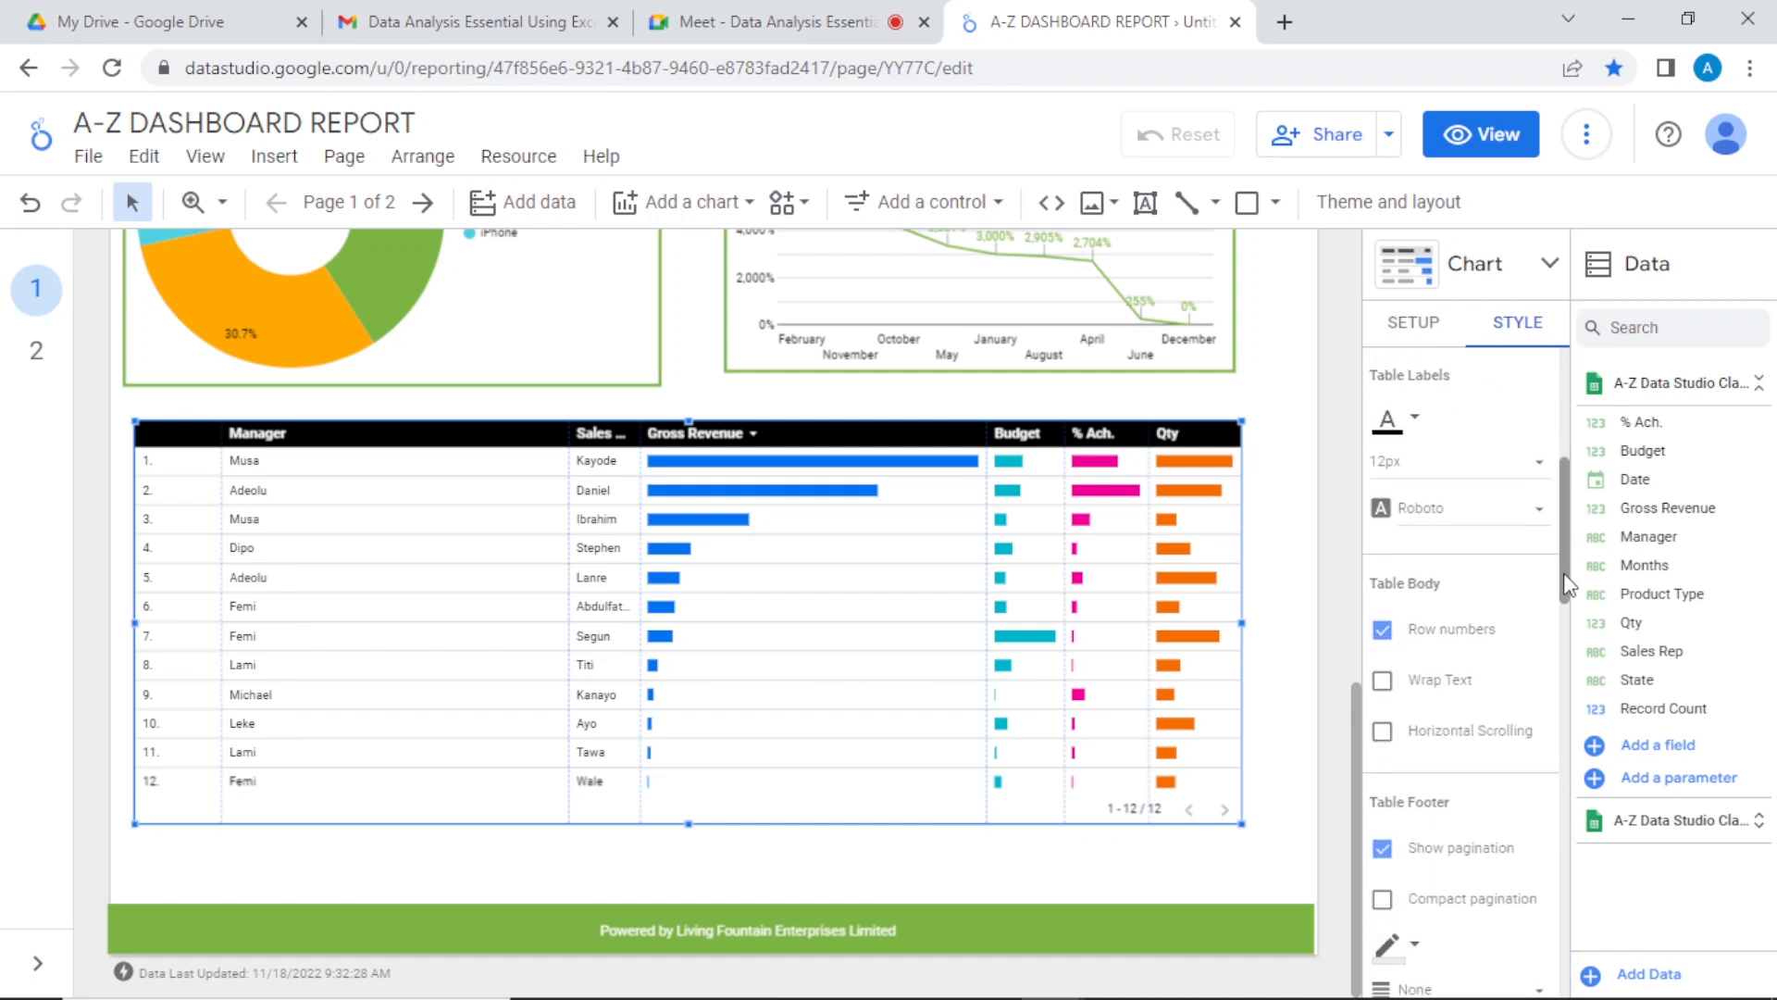
pyautogui.moveTo(1568, 635); pyautogui.dragTo(1564, 718)
pyautogui.scroll(-2, 1563, 730)
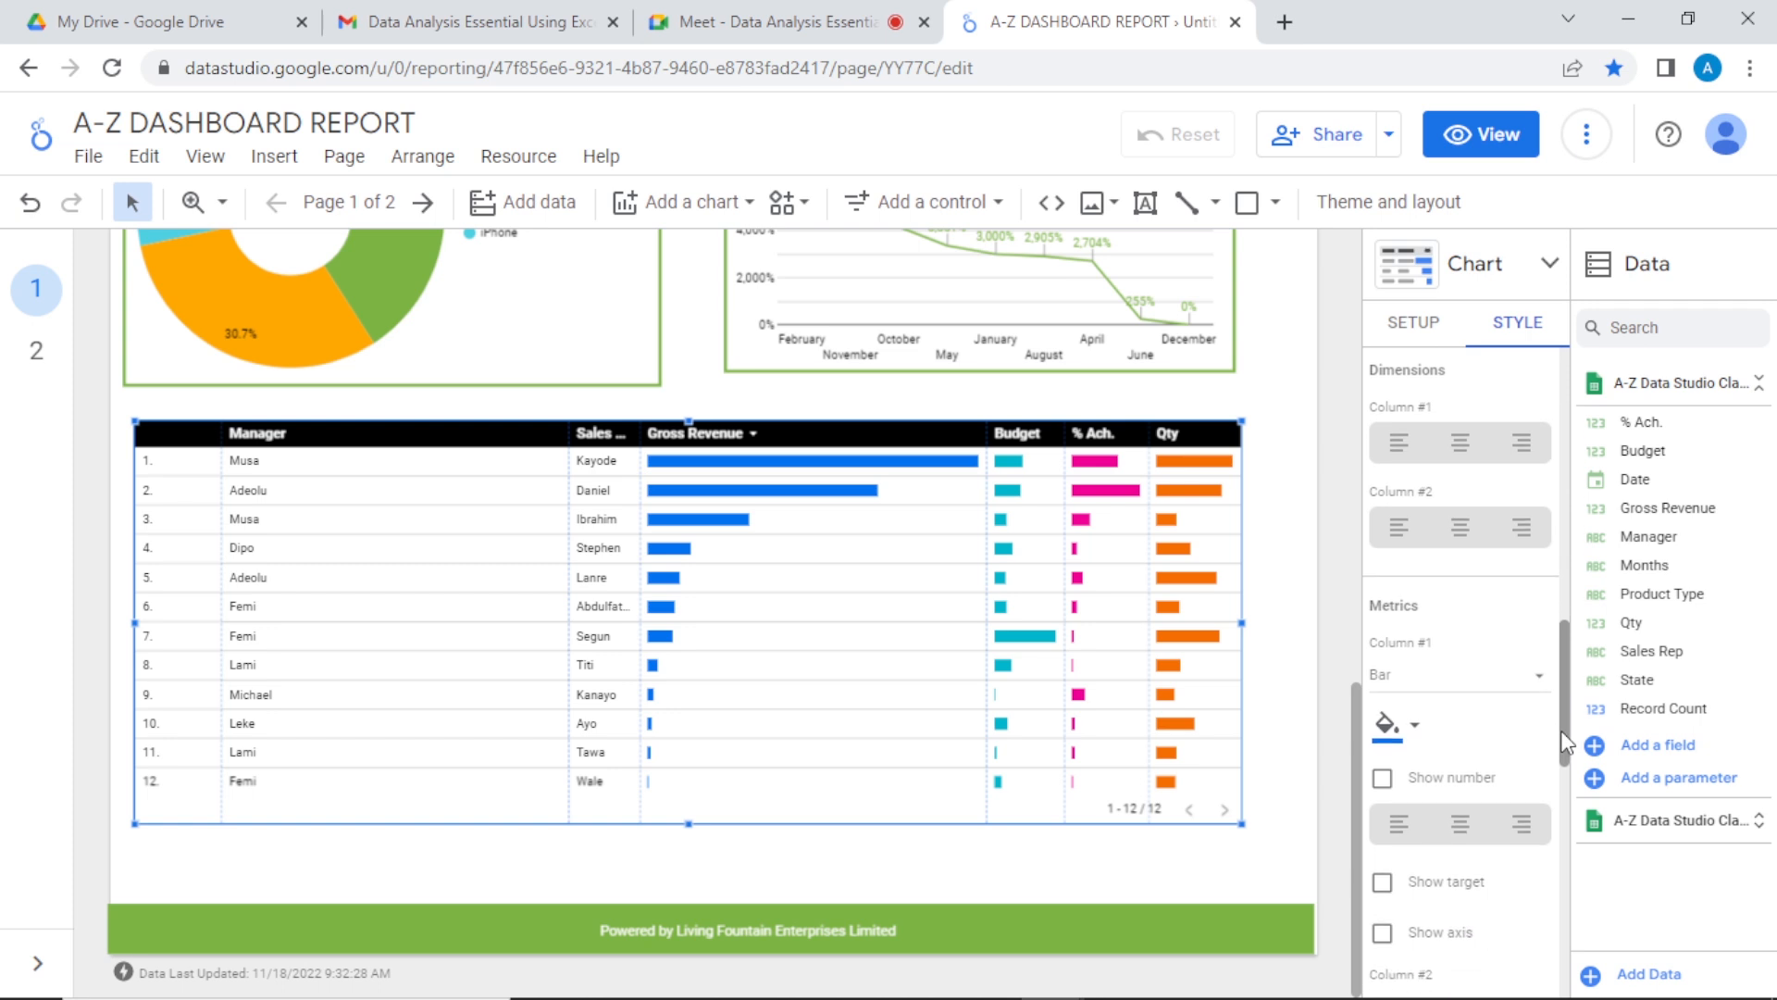
pyautogui.scroll(-1, 1560, 741)
pyautogui.moveTo(1559, 754); pyautogui.dragTo(1516, 768)
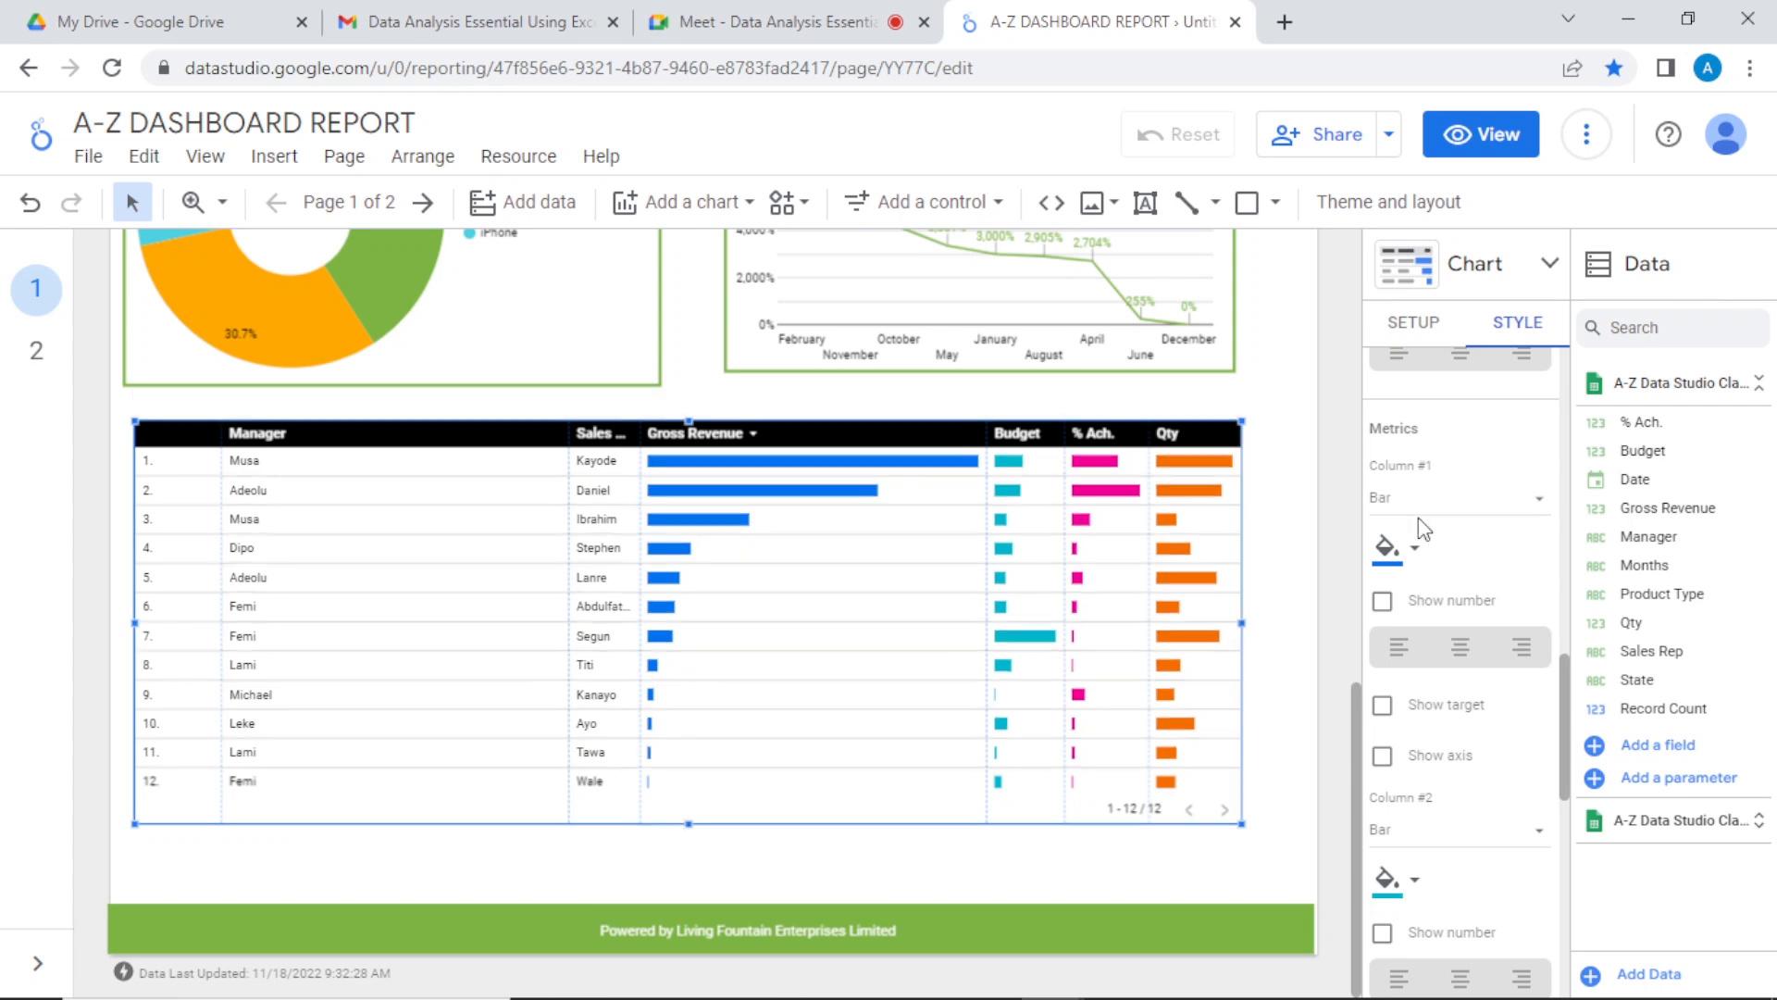
pyautogui.click(1414, 548)
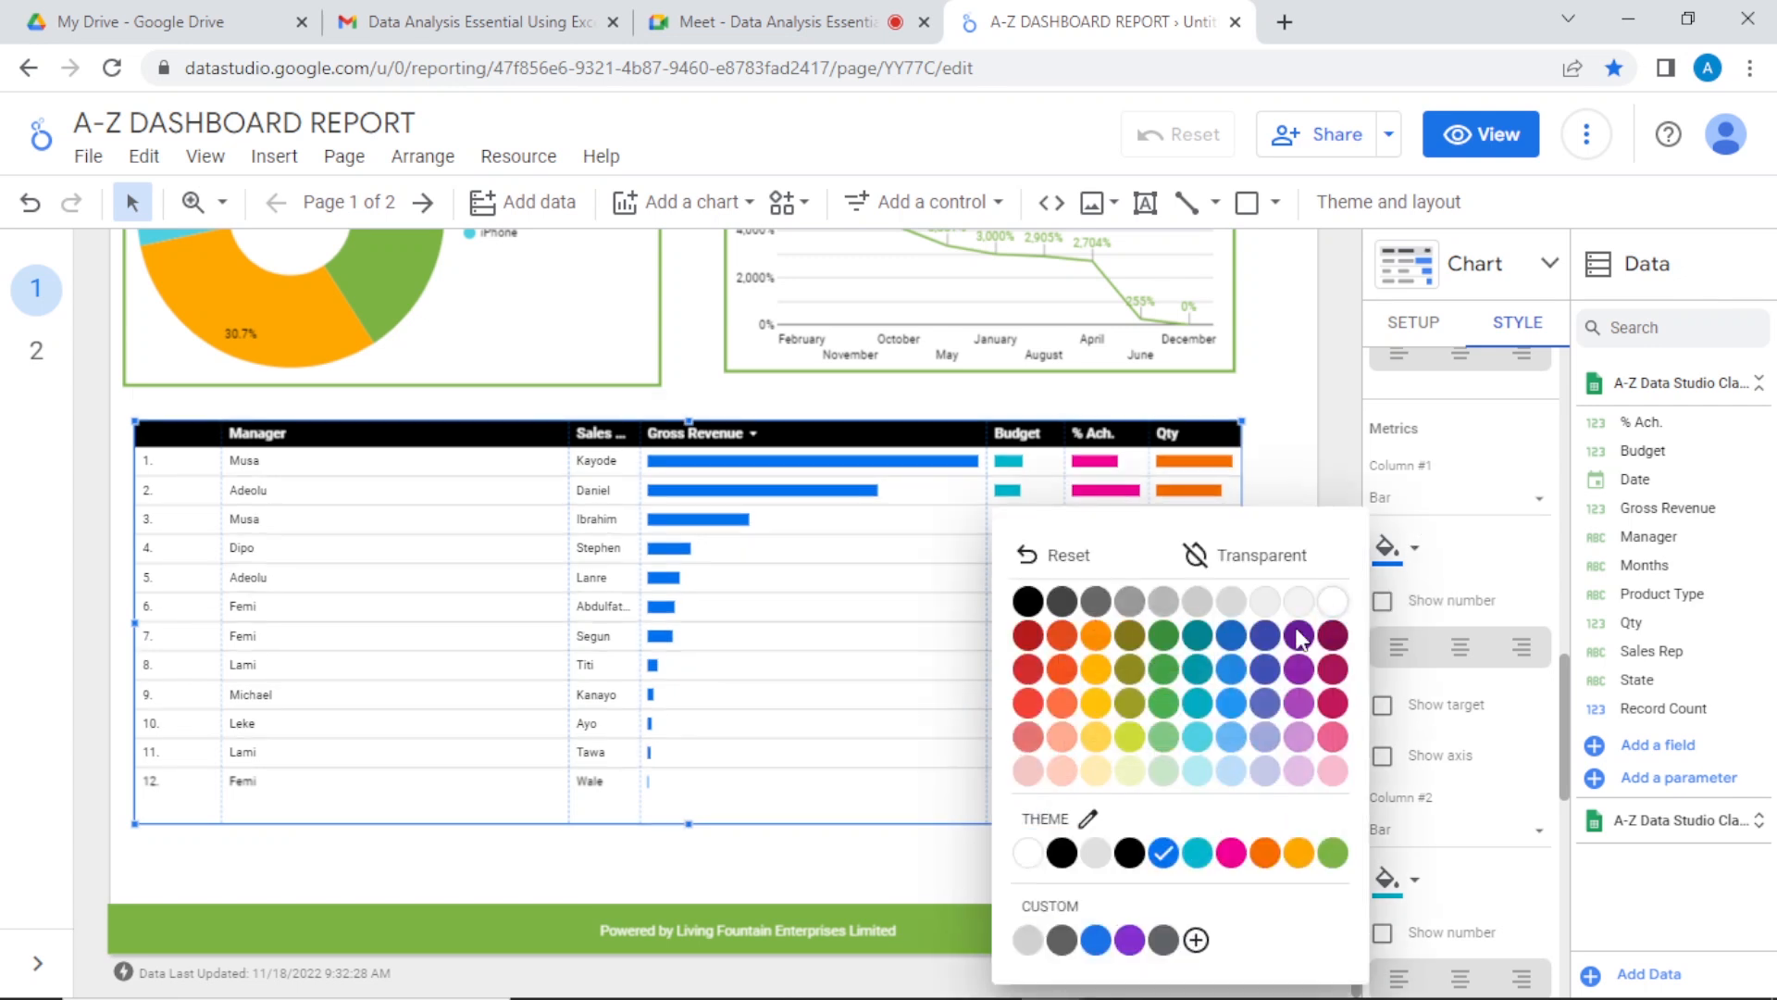
pyautogui.click(1333, 851)
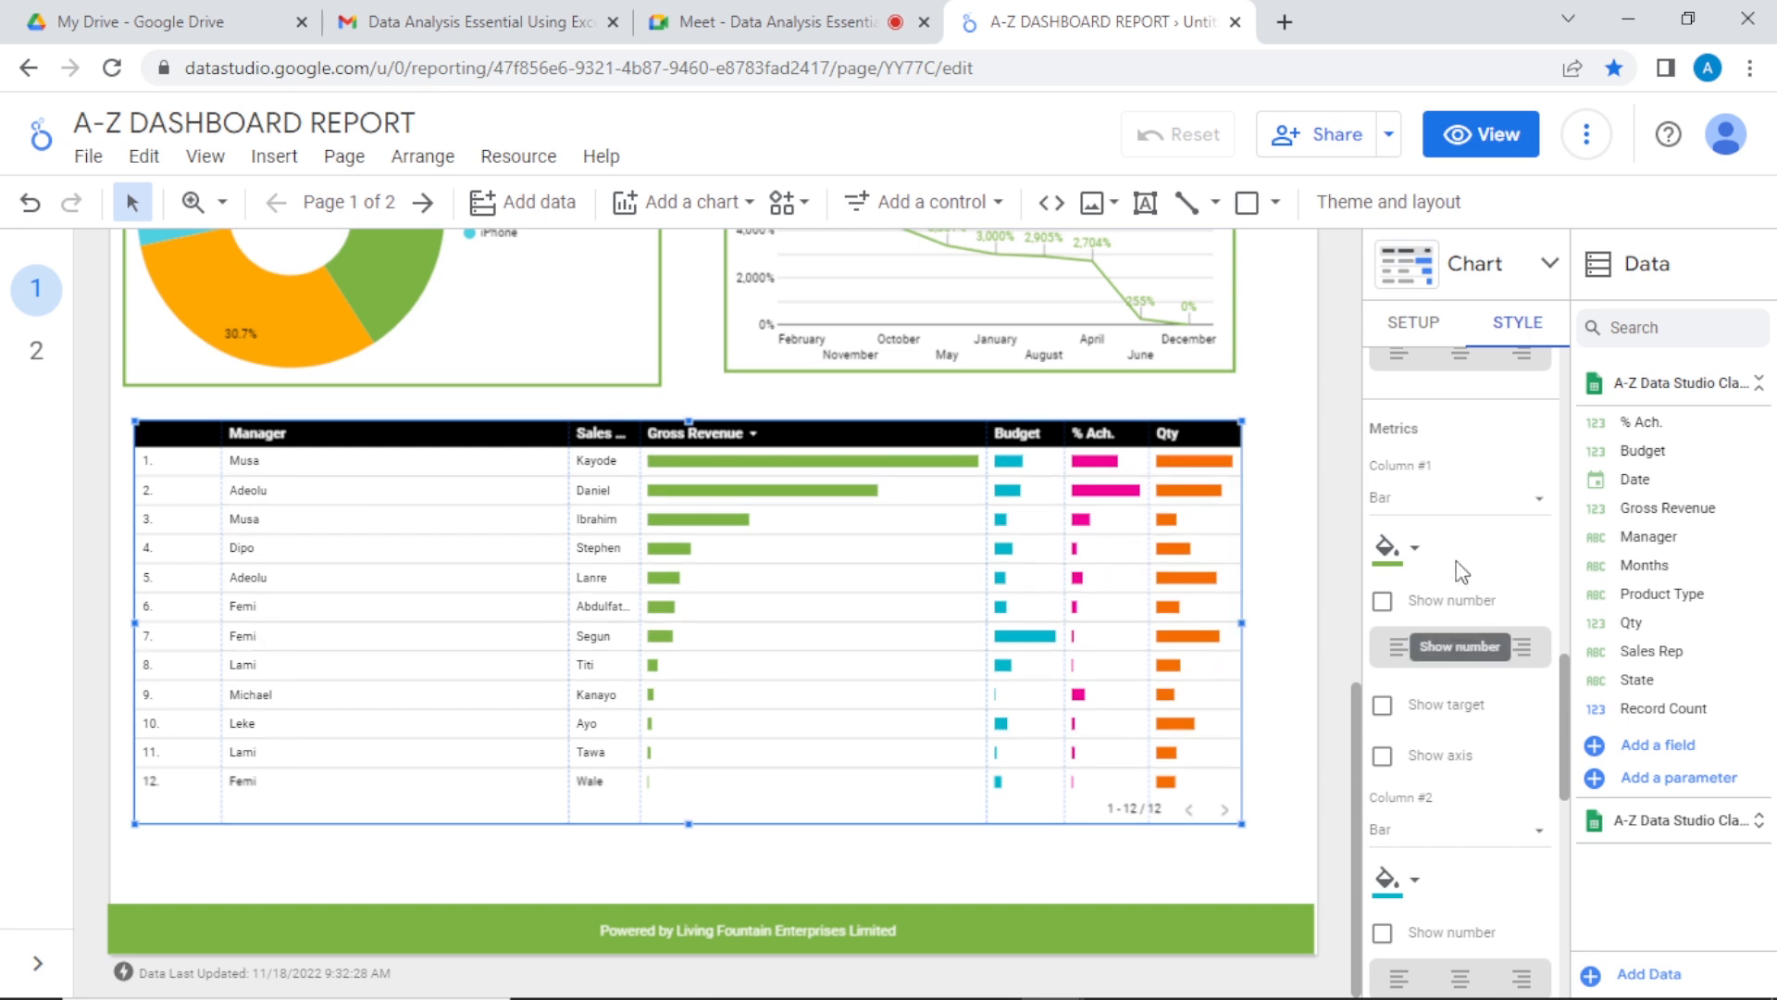
pyautogui.click(1422, 883)
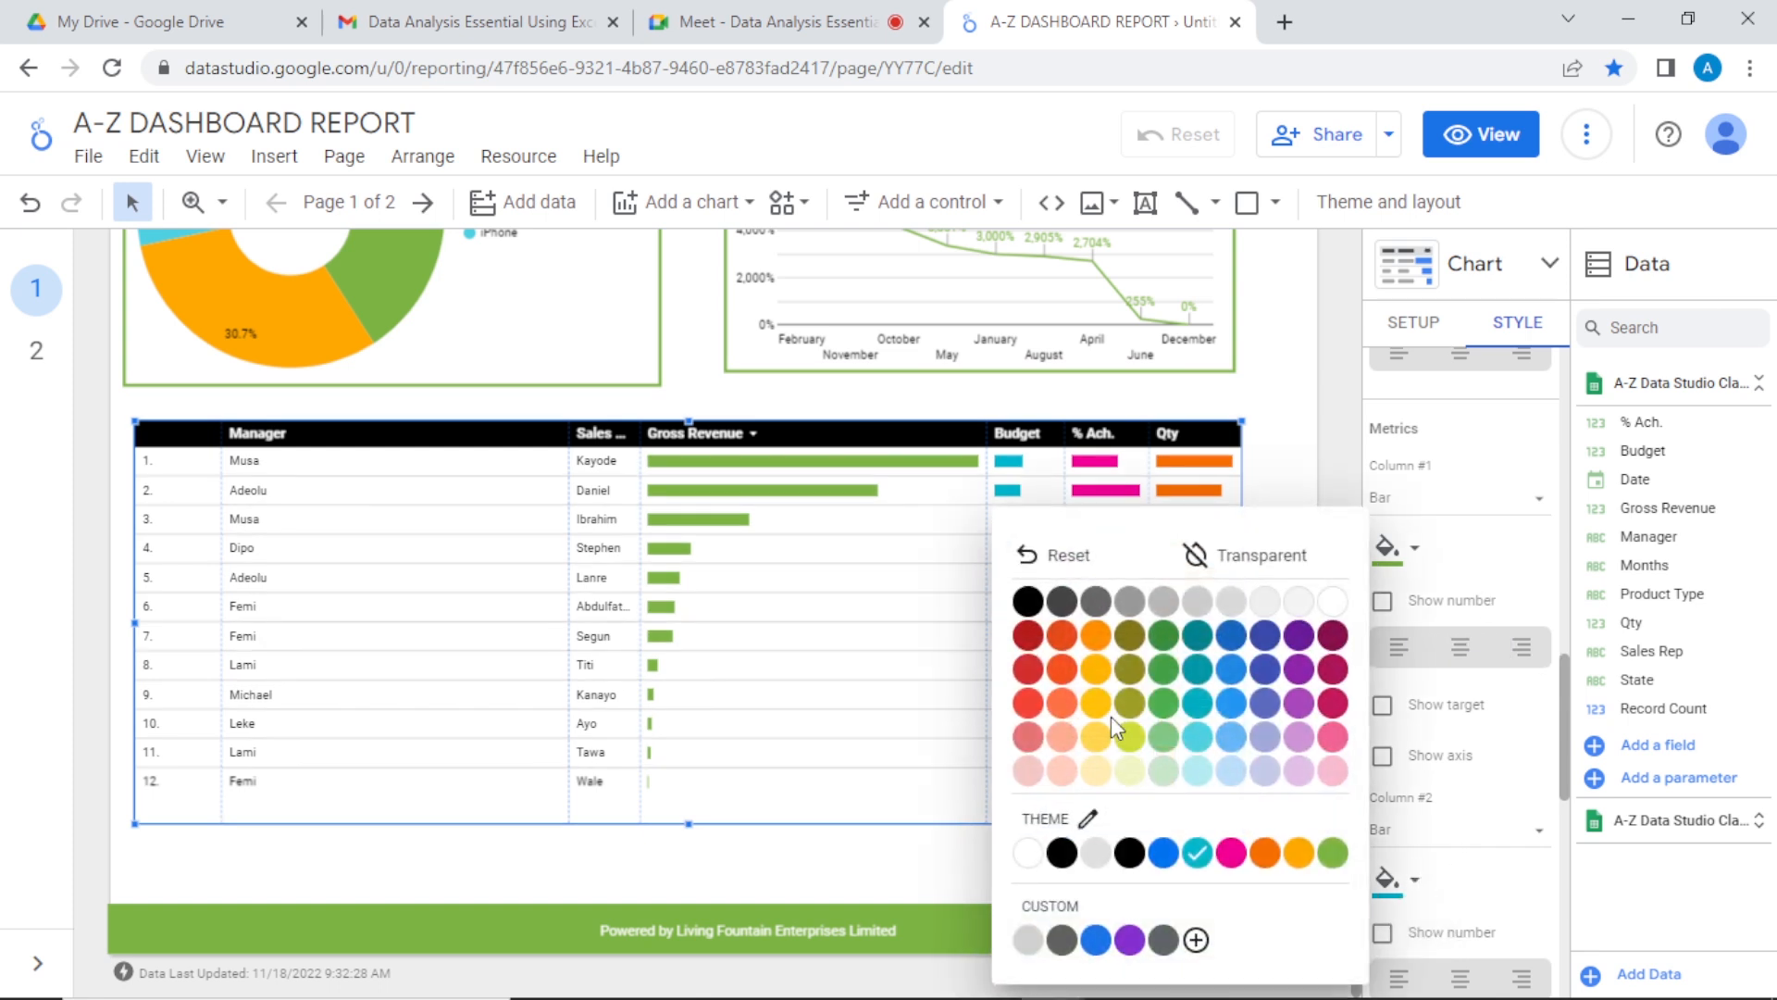
pyautogui.click(1299, 853)
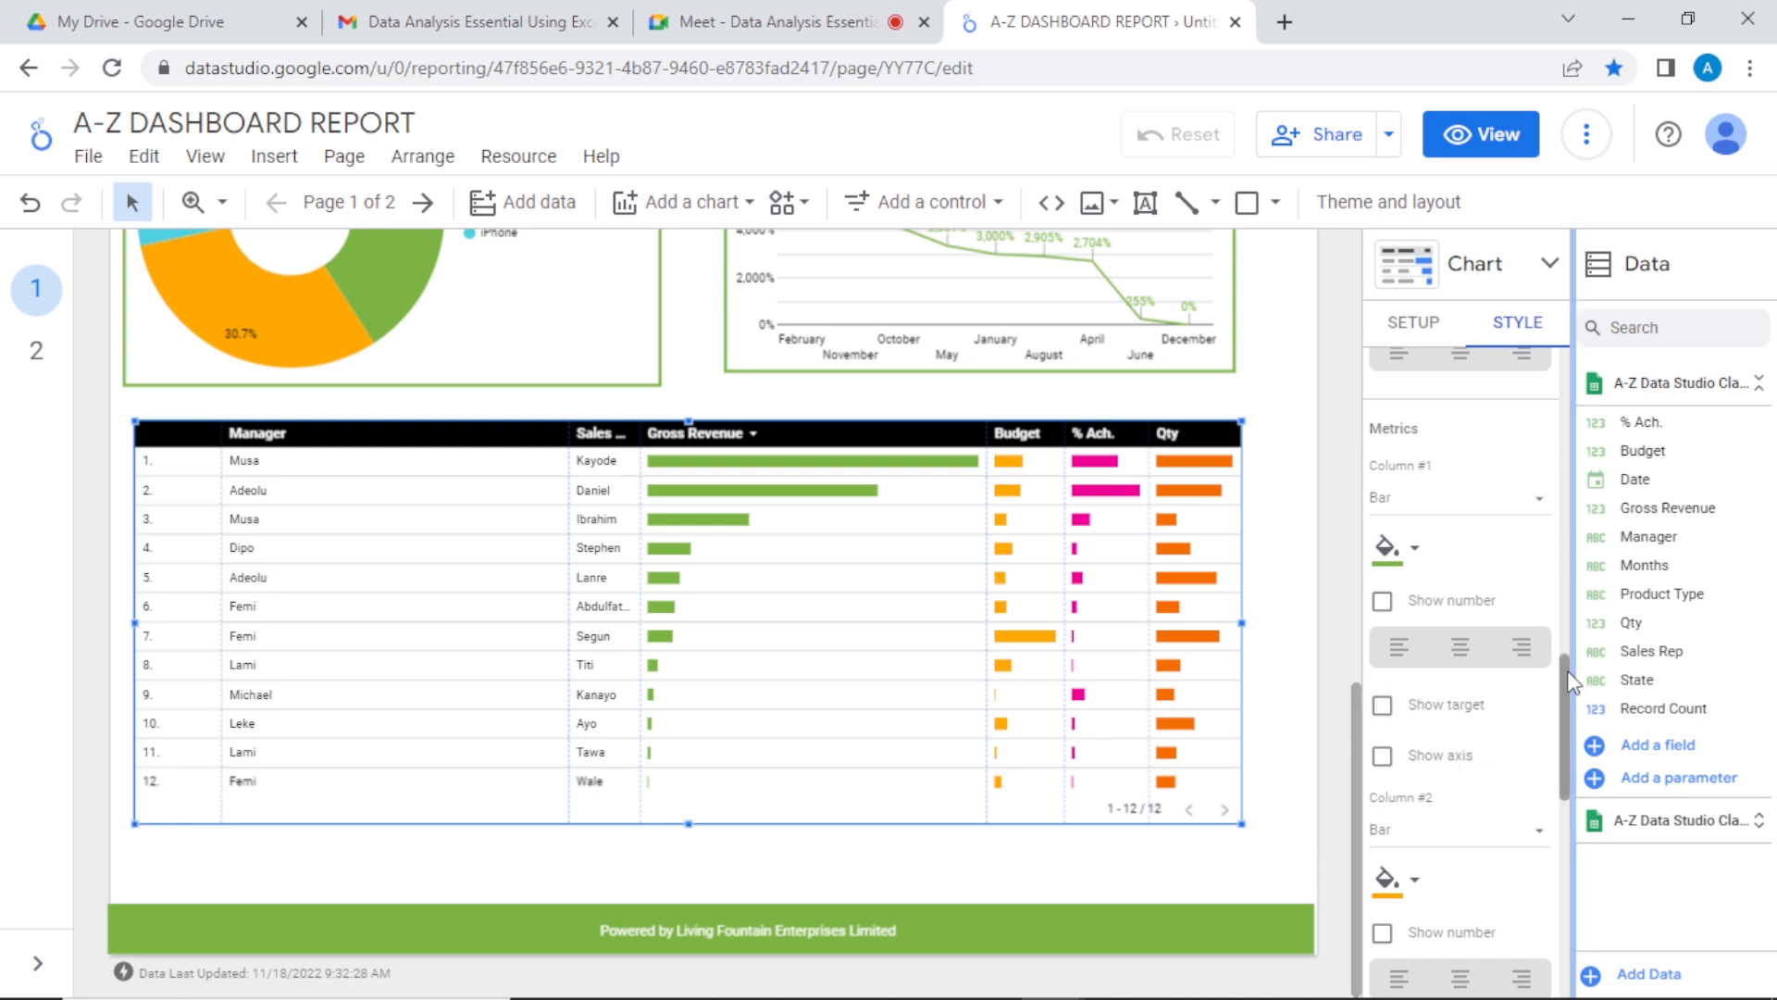
# Step: Try yellow for the table's % Ach. bars, then color them dark magenta instead
pyautogui.scroll(-5, 1559, 741)
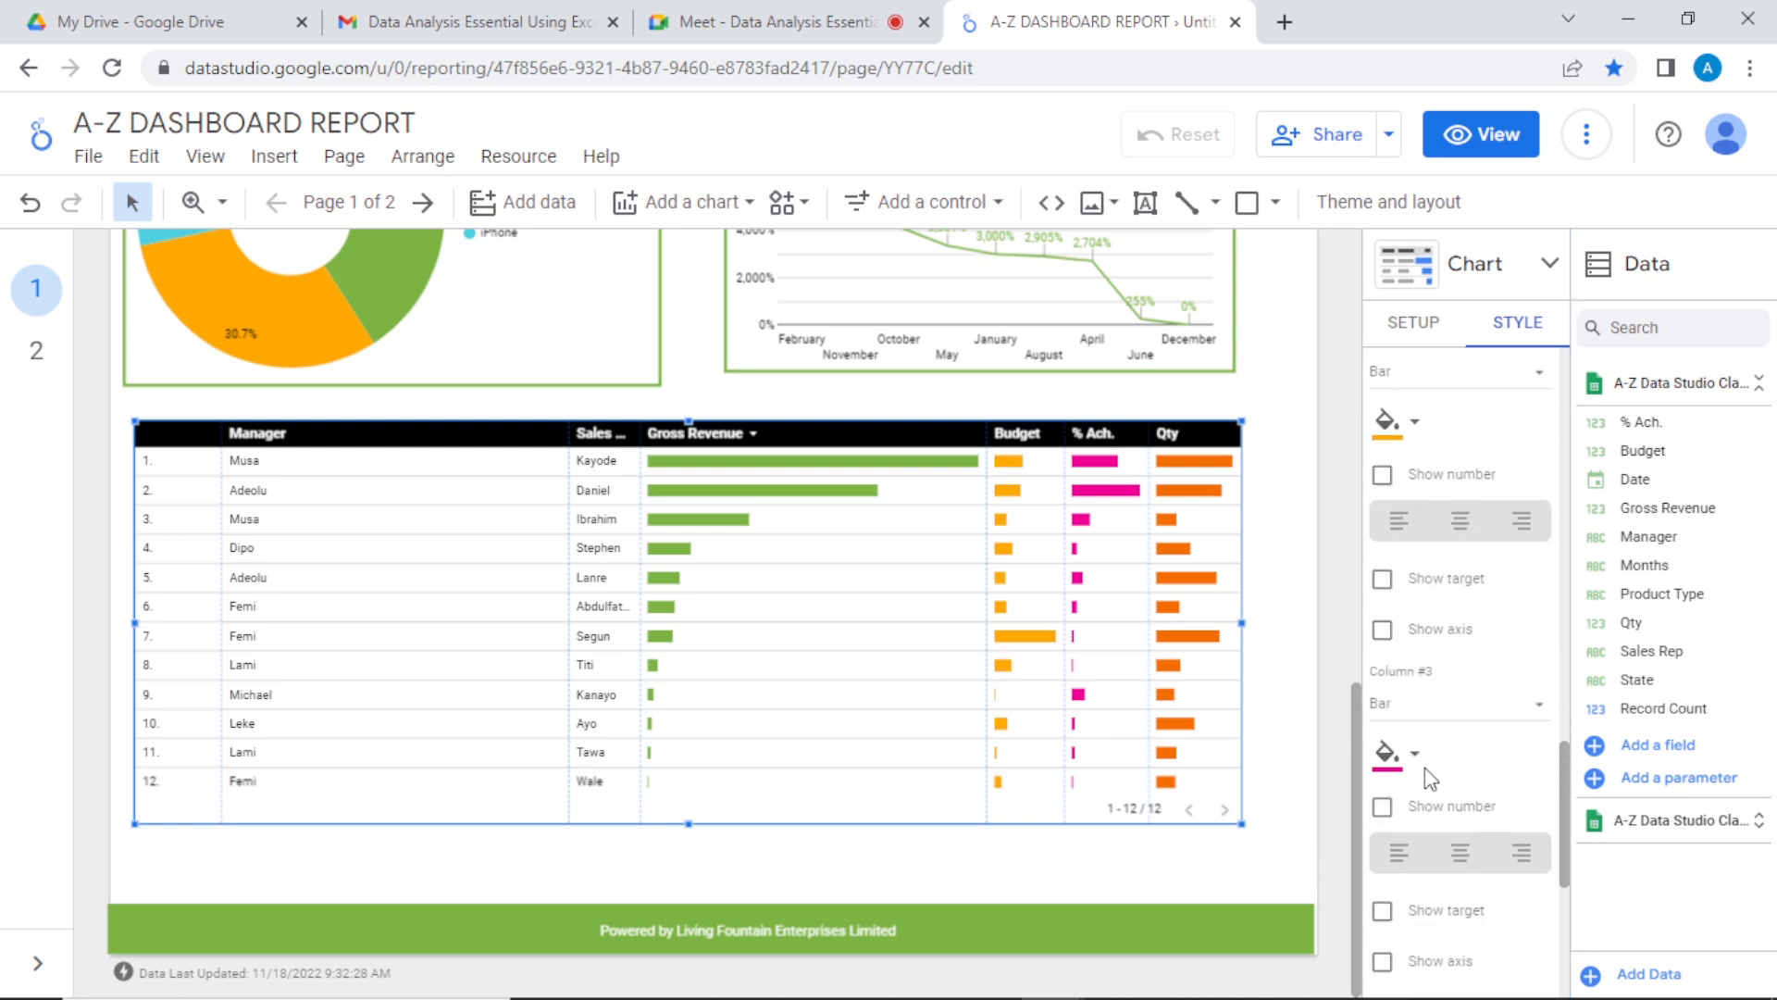
pyautogui.click(1402, 757)
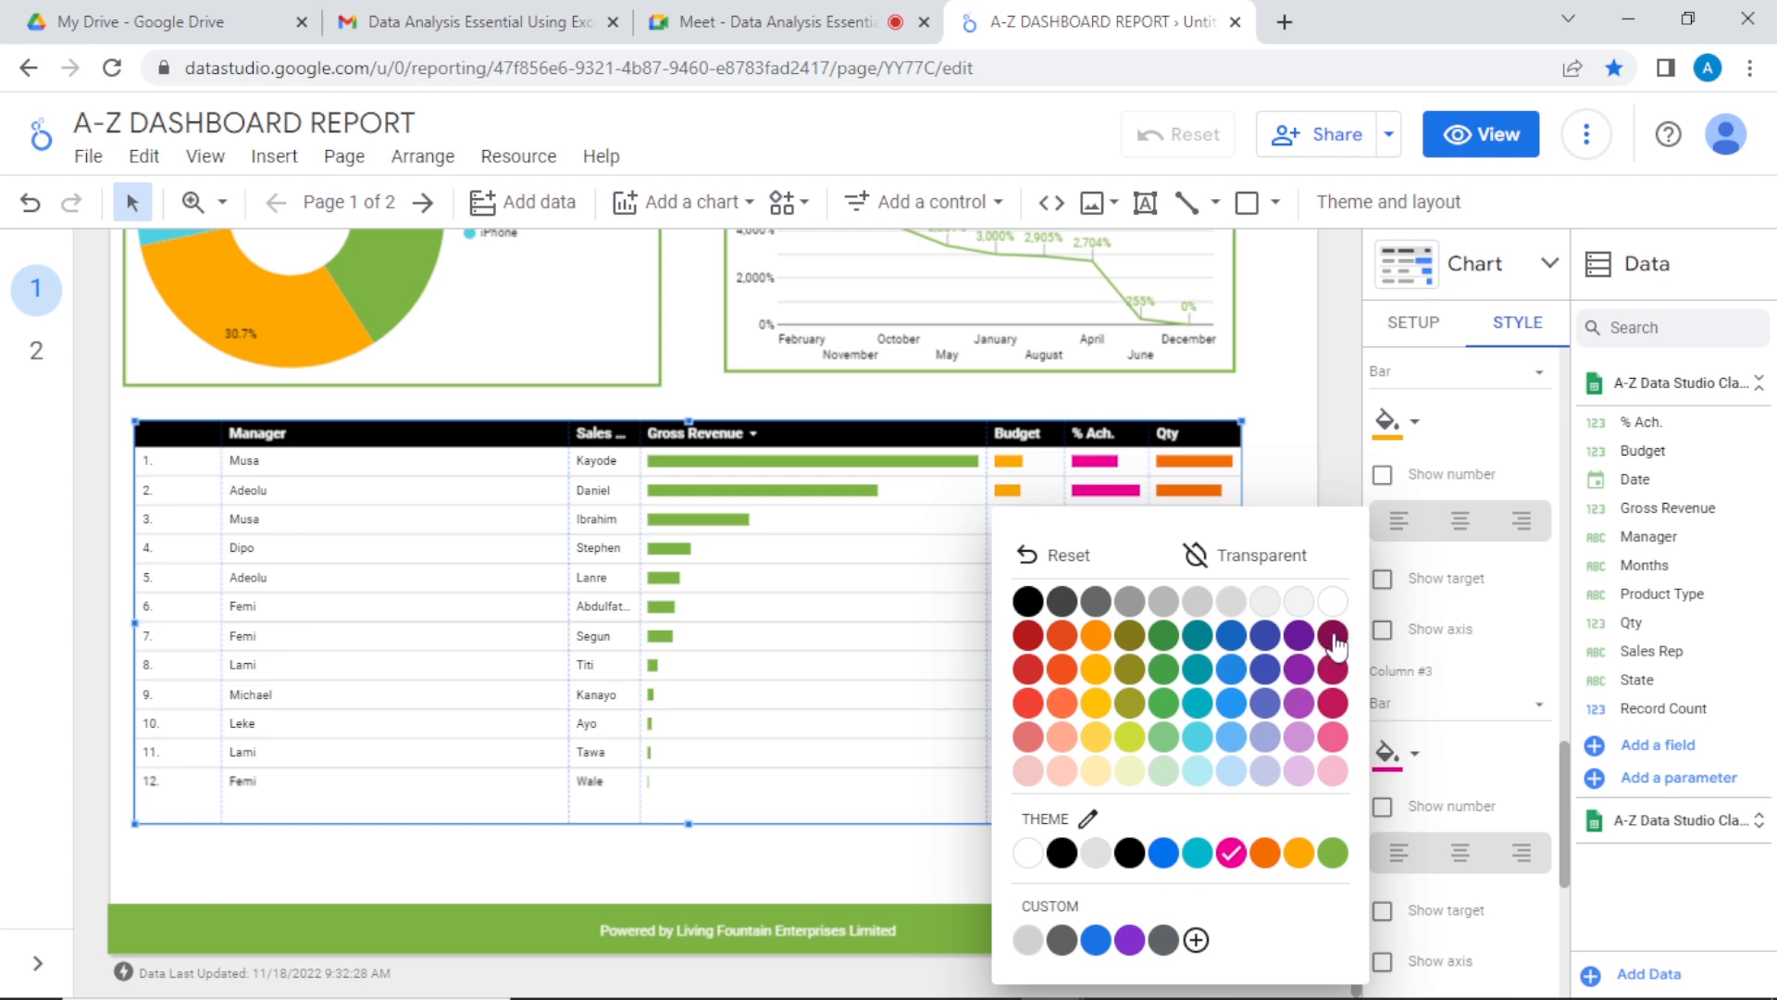
pyautogui.click(1091, 708)
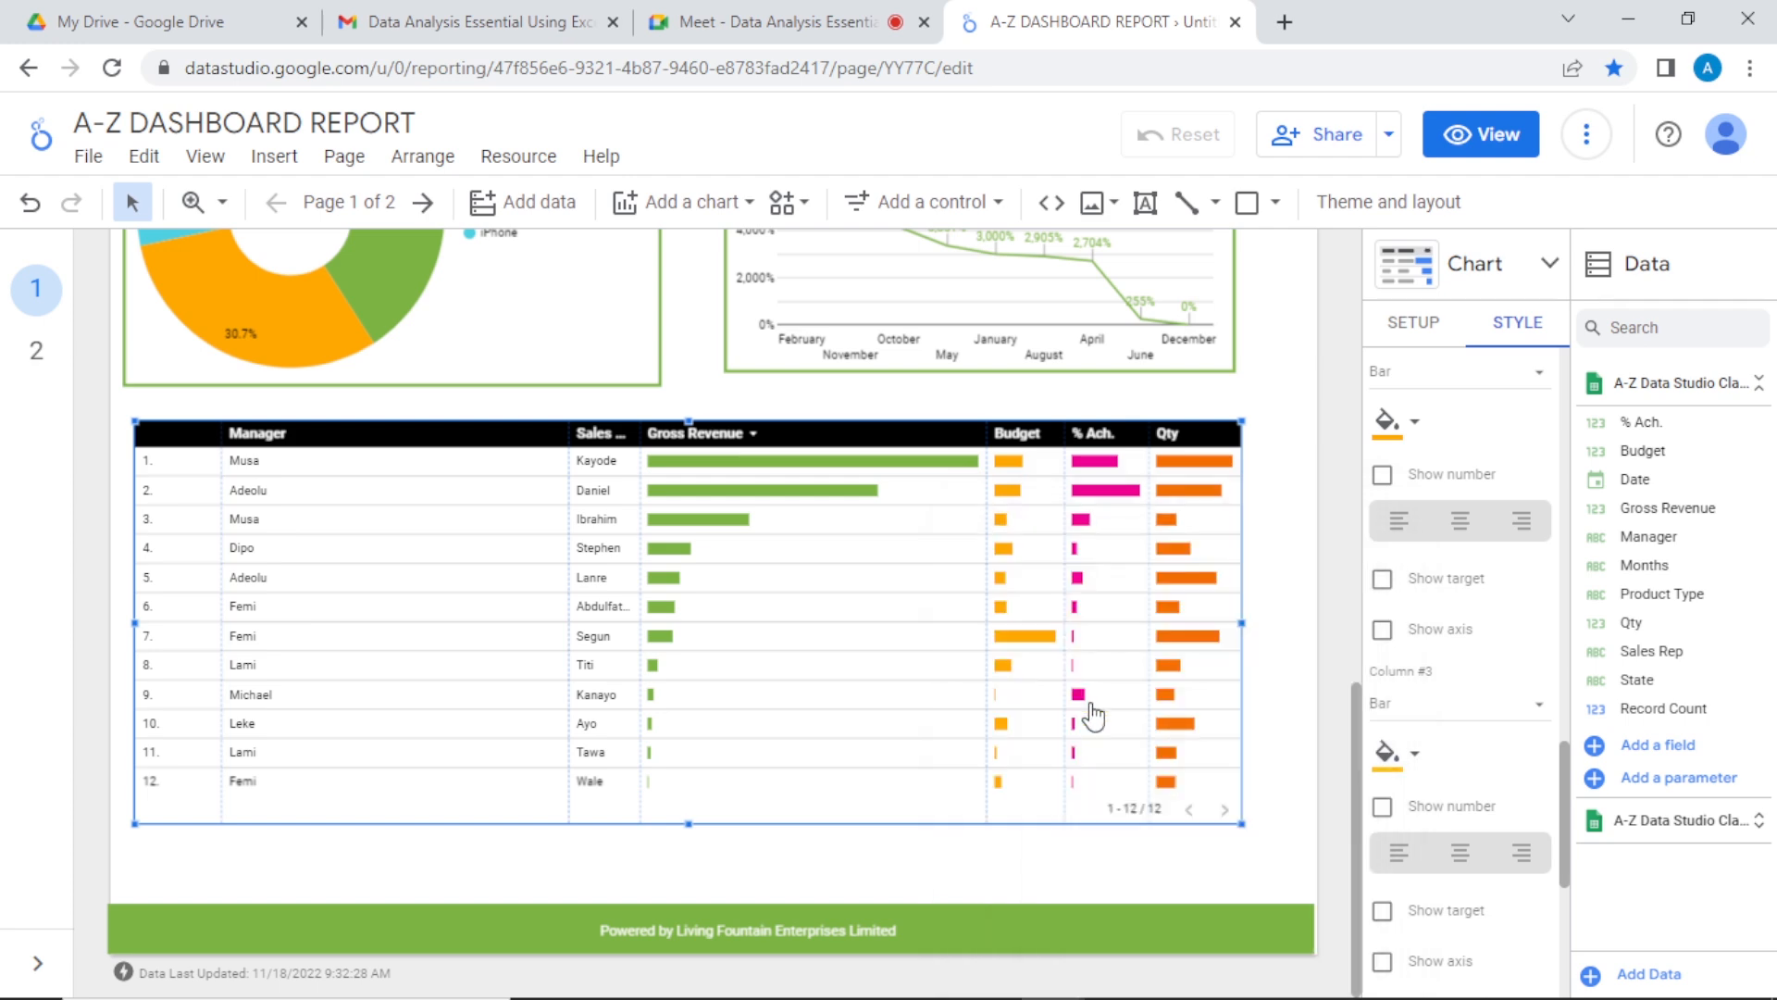
pyautogui.click(1414, 754)
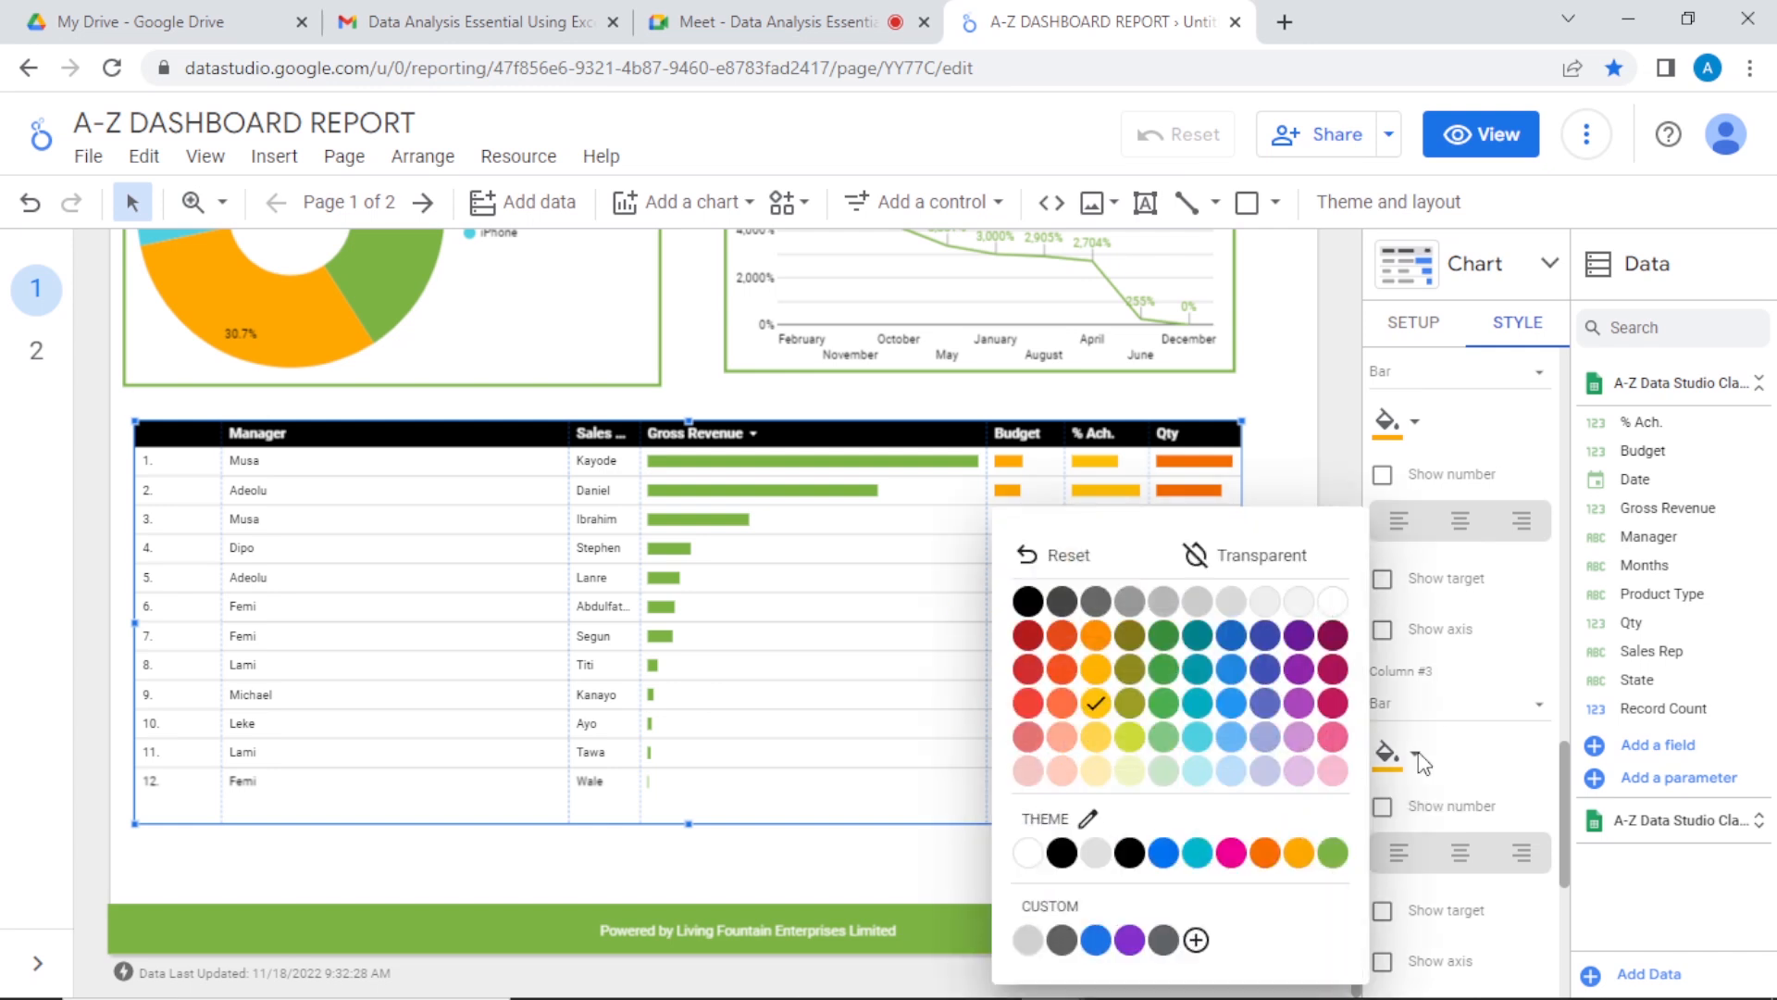
pyautogui.click(1333, 668)
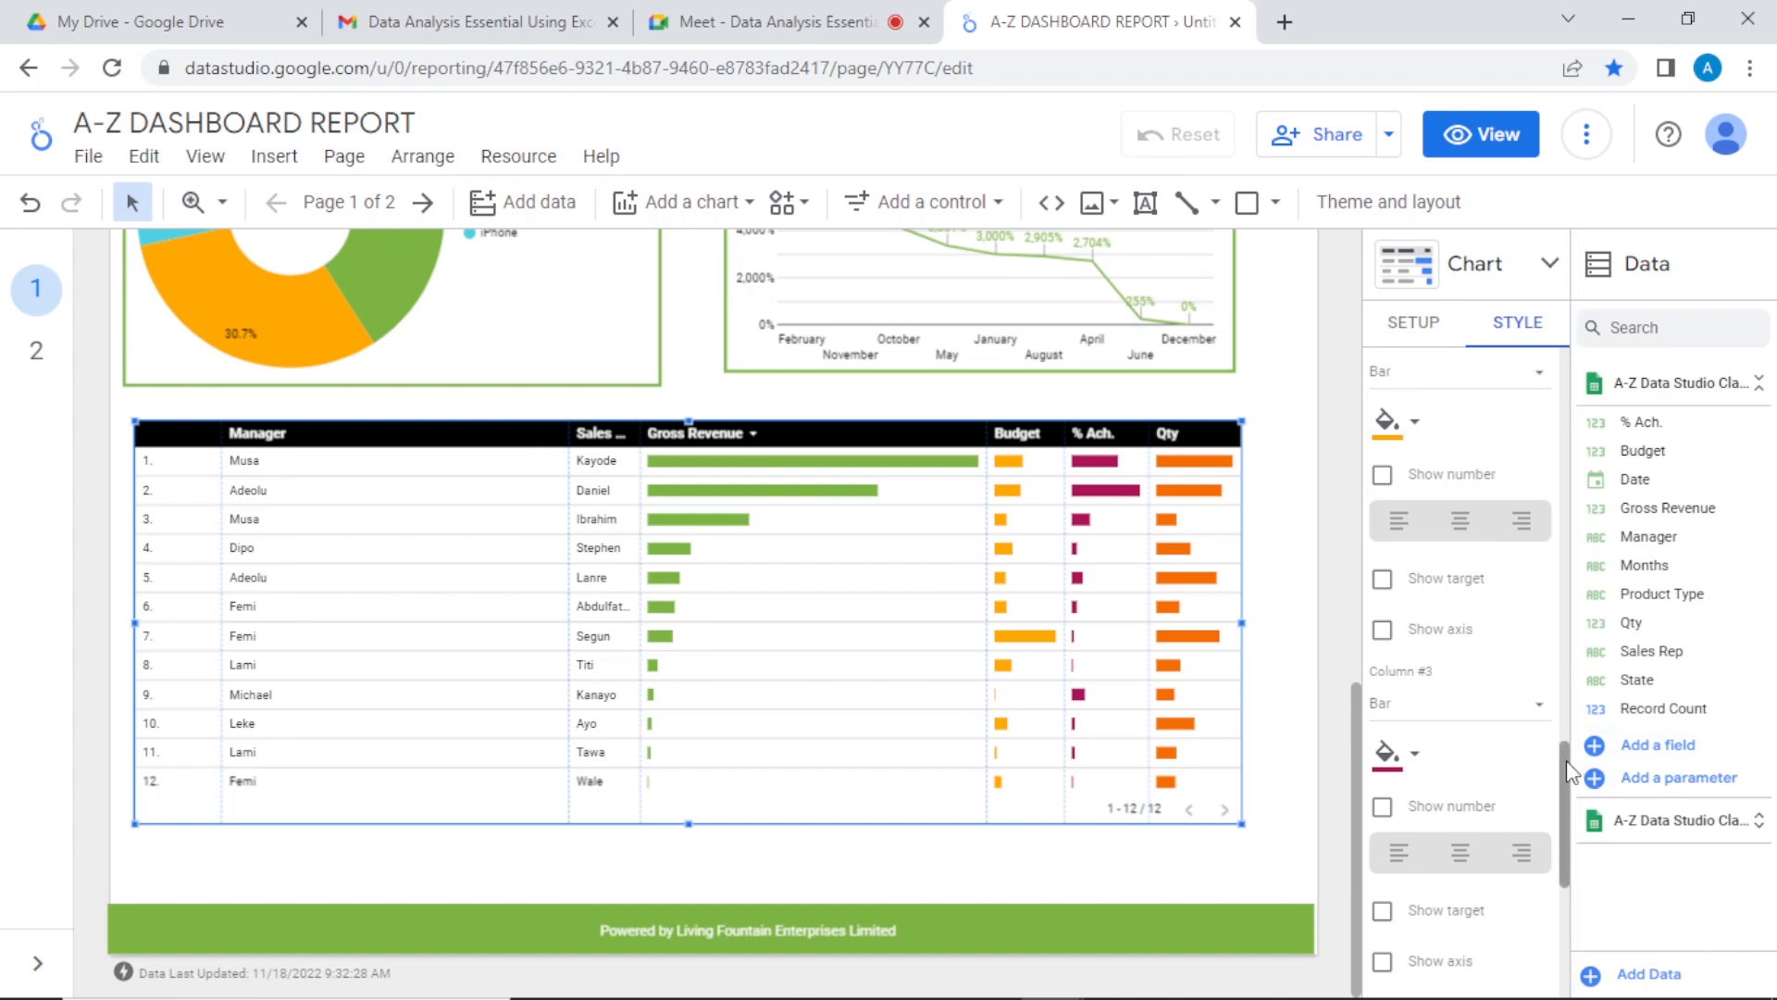
# Step: Give the bar table a border in the theme green
pyautogui.moveTo(1566, 771); pyautogui.dragTo(1566, 917)
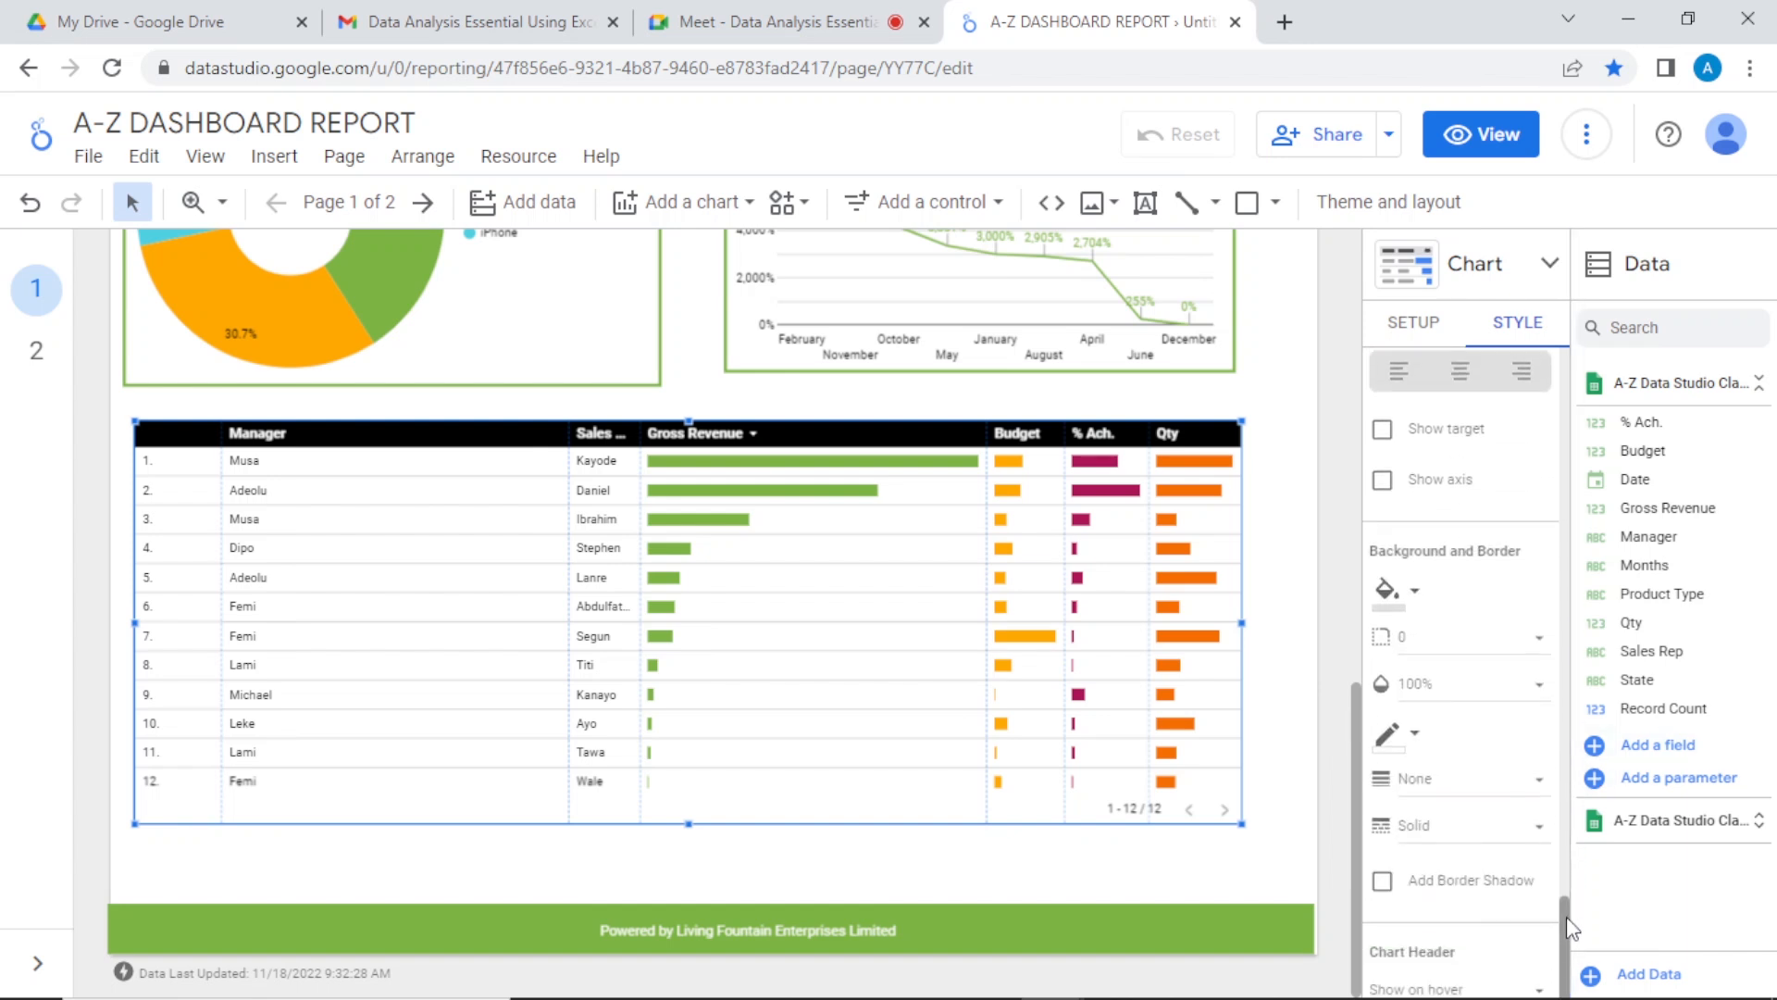
pyautogui.click(1398, 733)
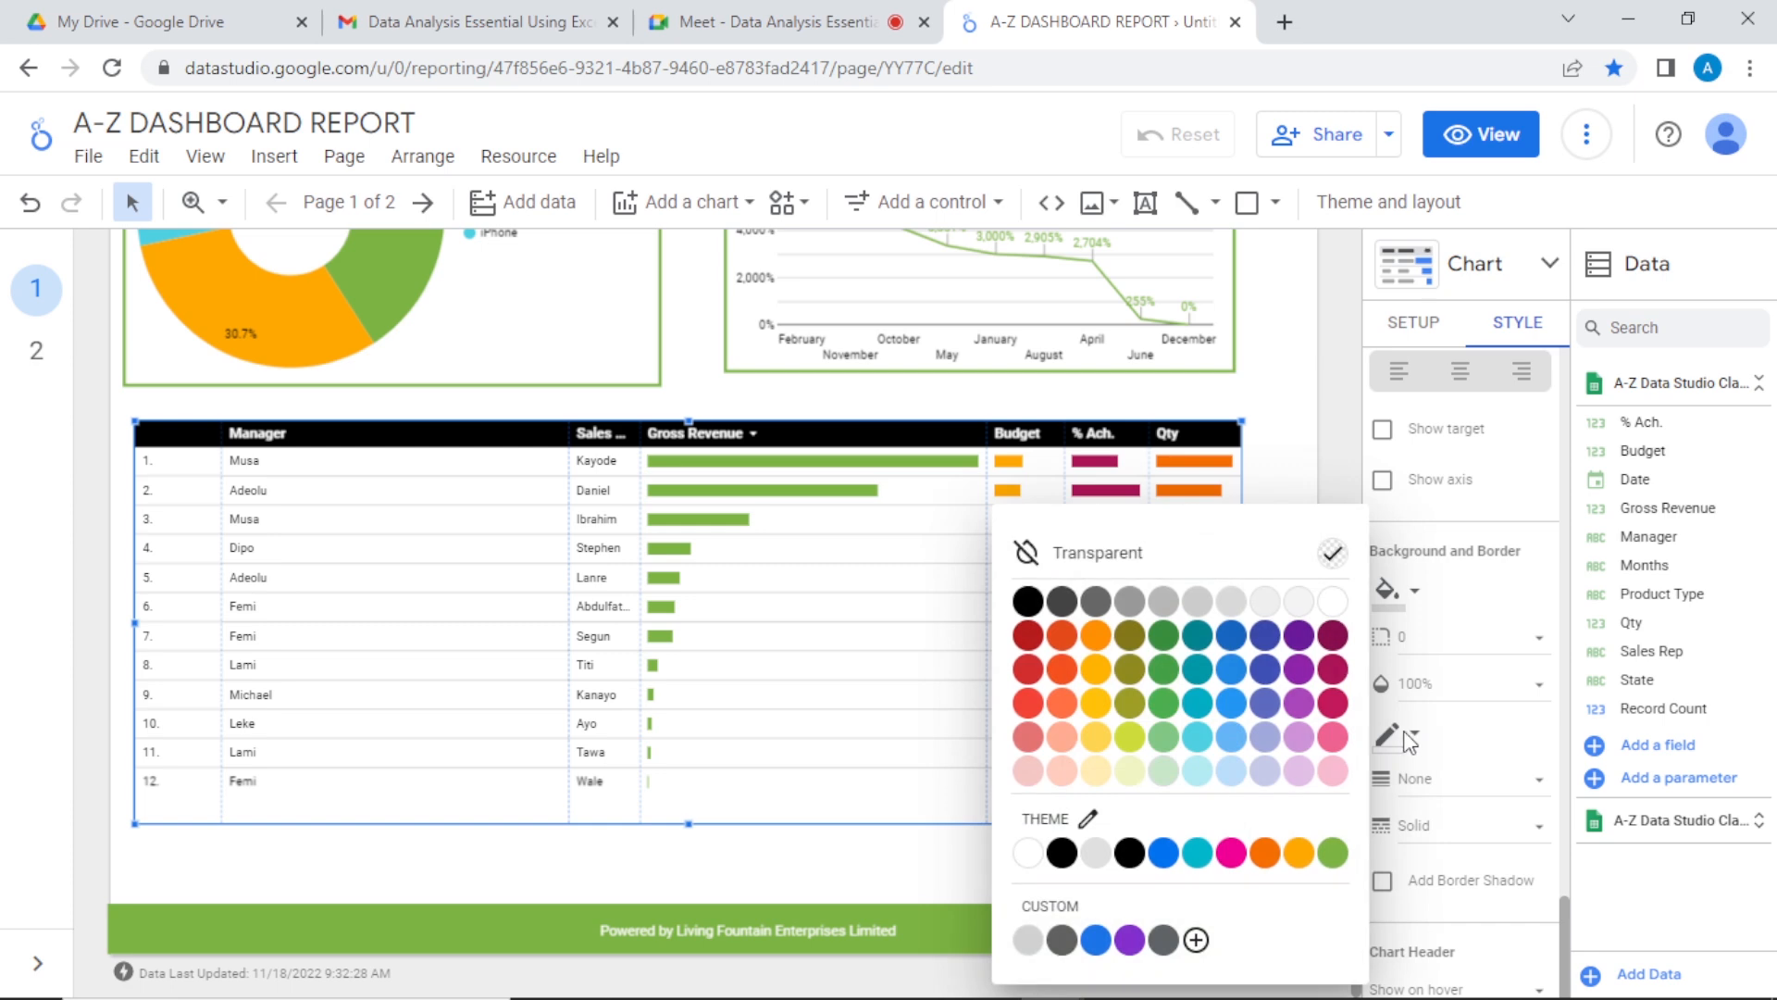
pyautogui.click(1333, 856)
pyautogui.click(1339, 596)
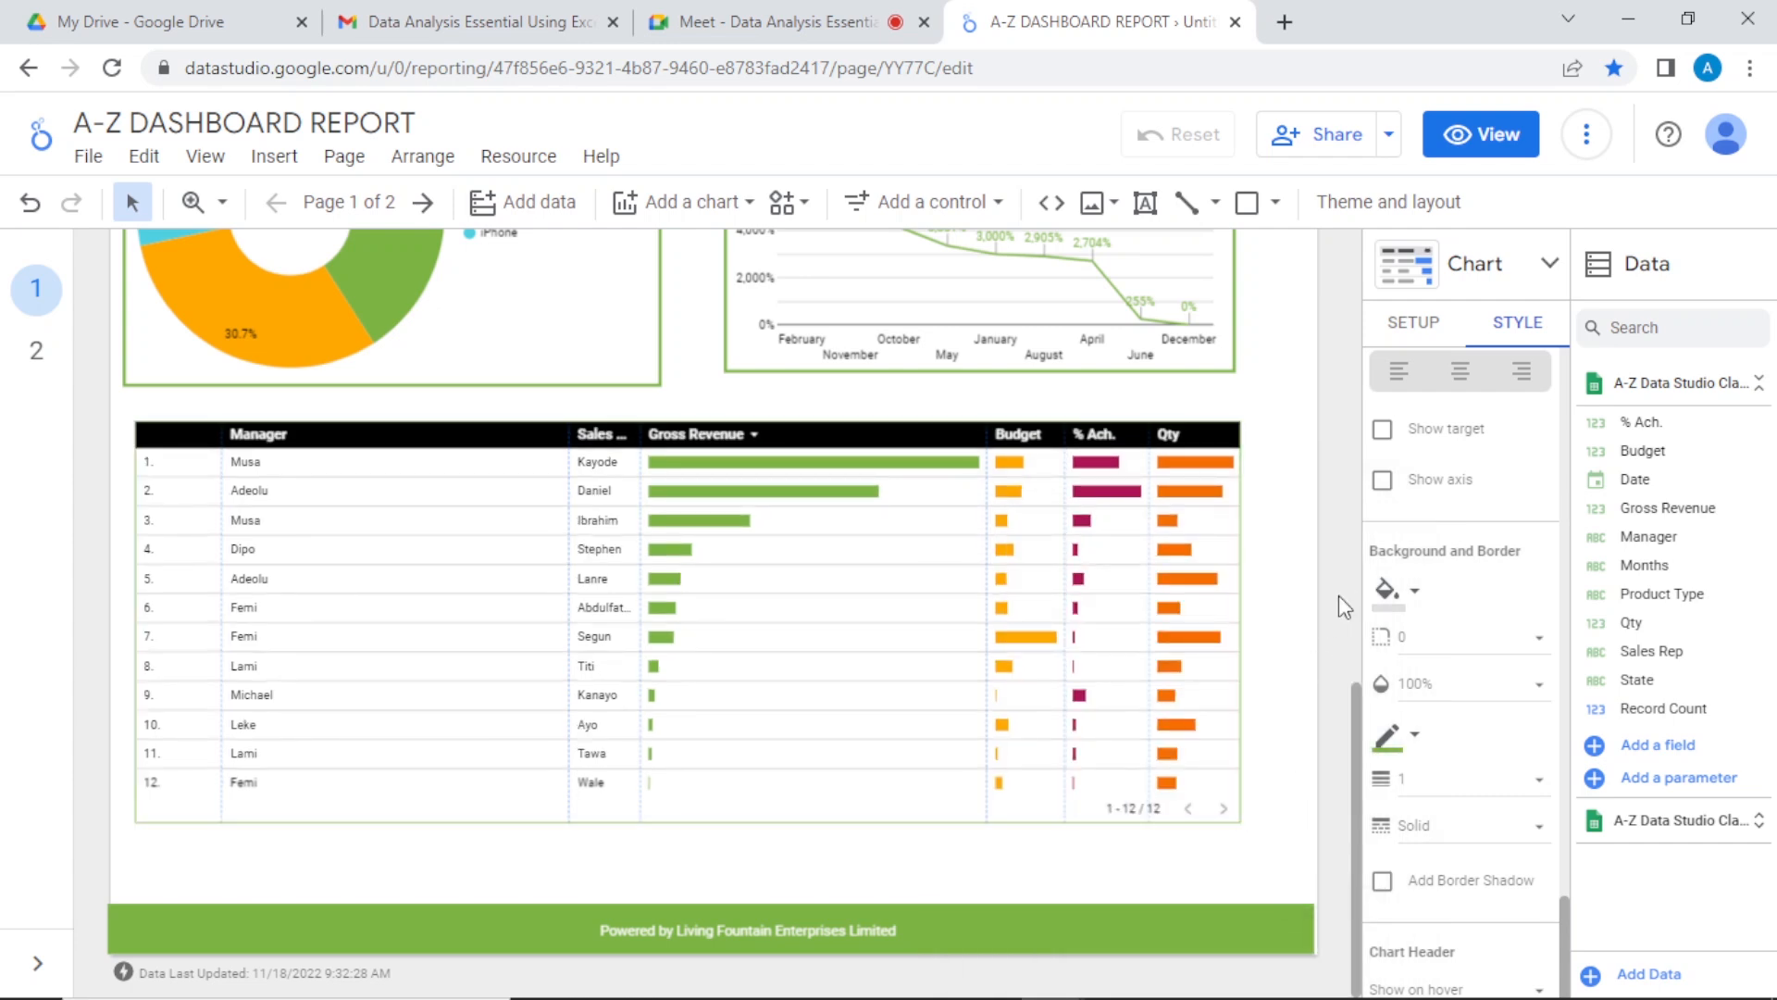
# Step: Set the bar table's border weight to 3, deselect the table and return to the top of the page
pyautogui.click(1135, 598)
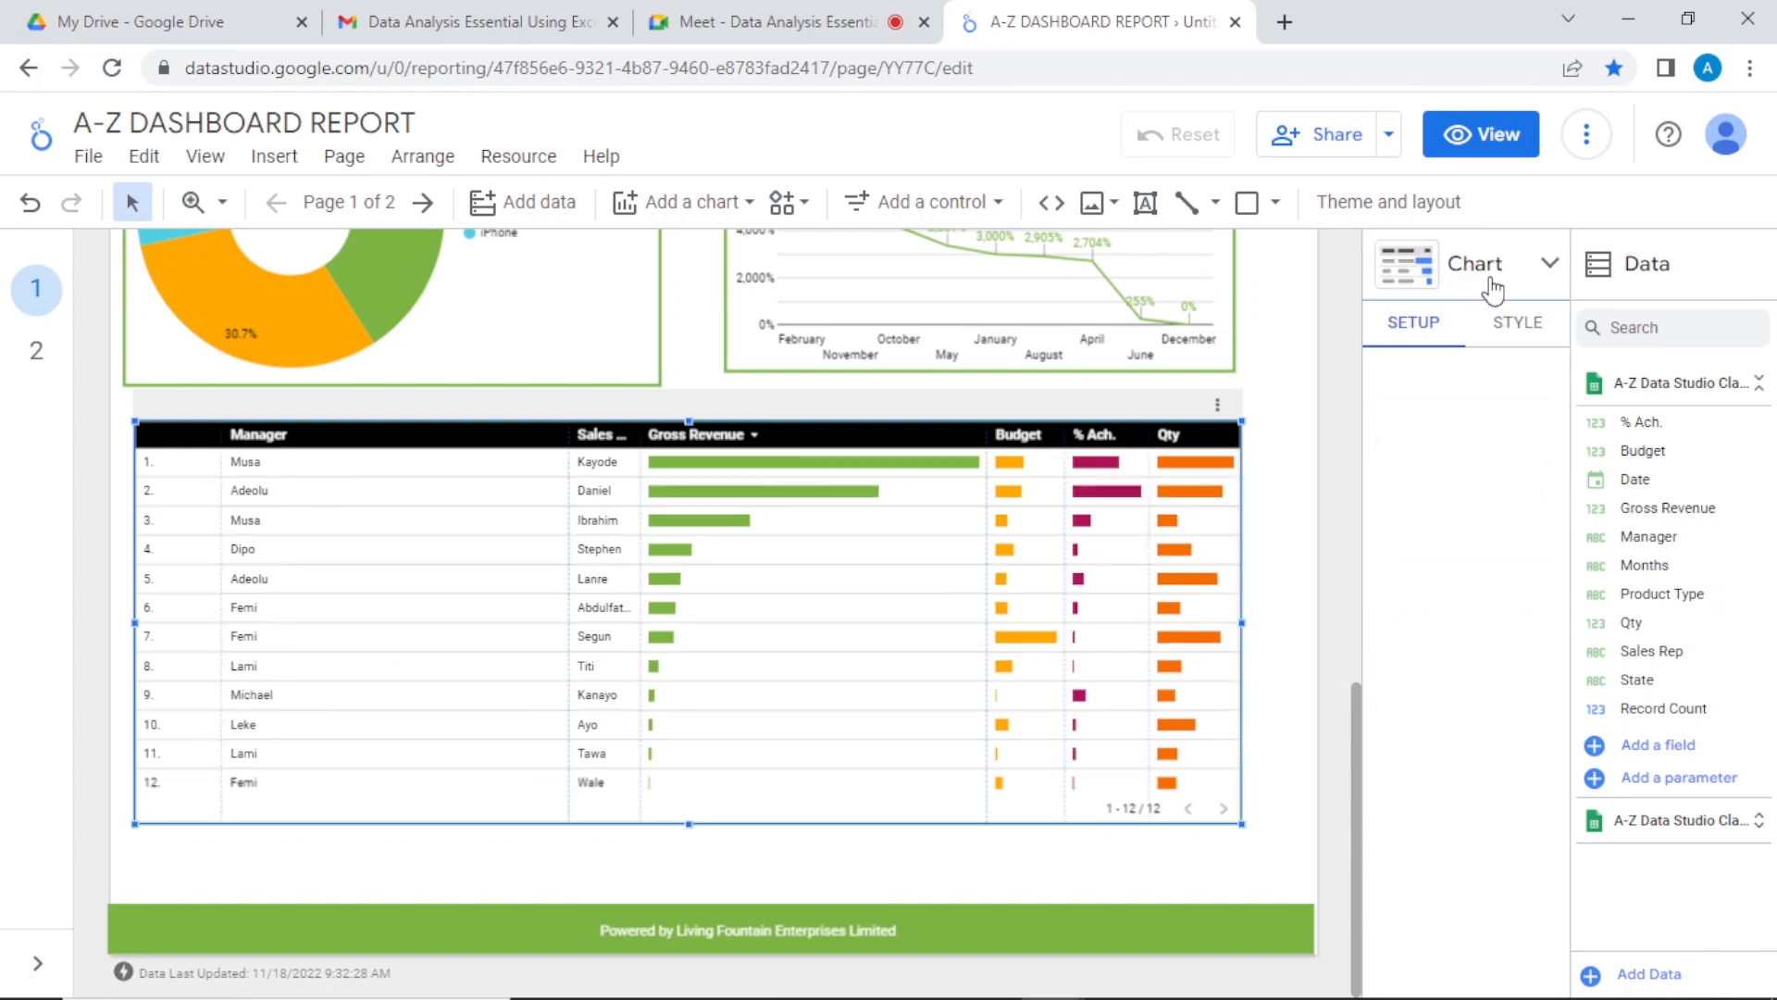
pyautogui.click(1525, 322)
pyautogui.scroll(-5, 1569, 652)
pyautogui.scroll(-10, 1569, 652)
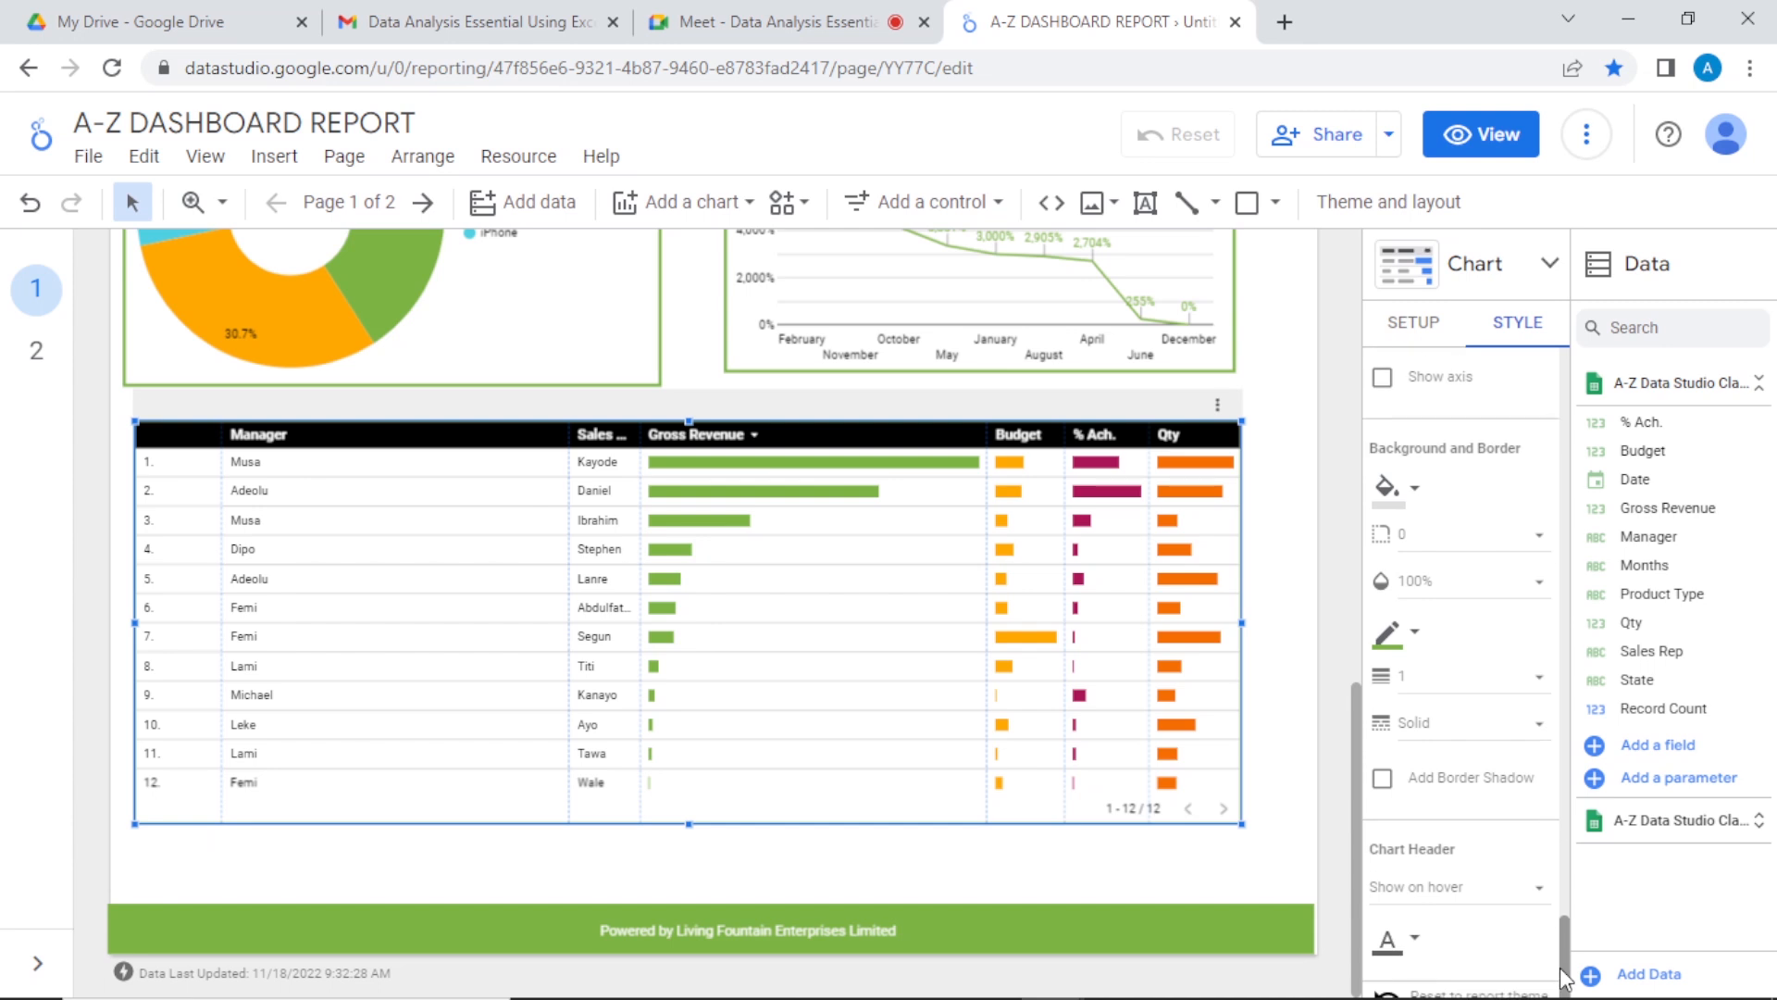
pyautogui.click(1536, 677)
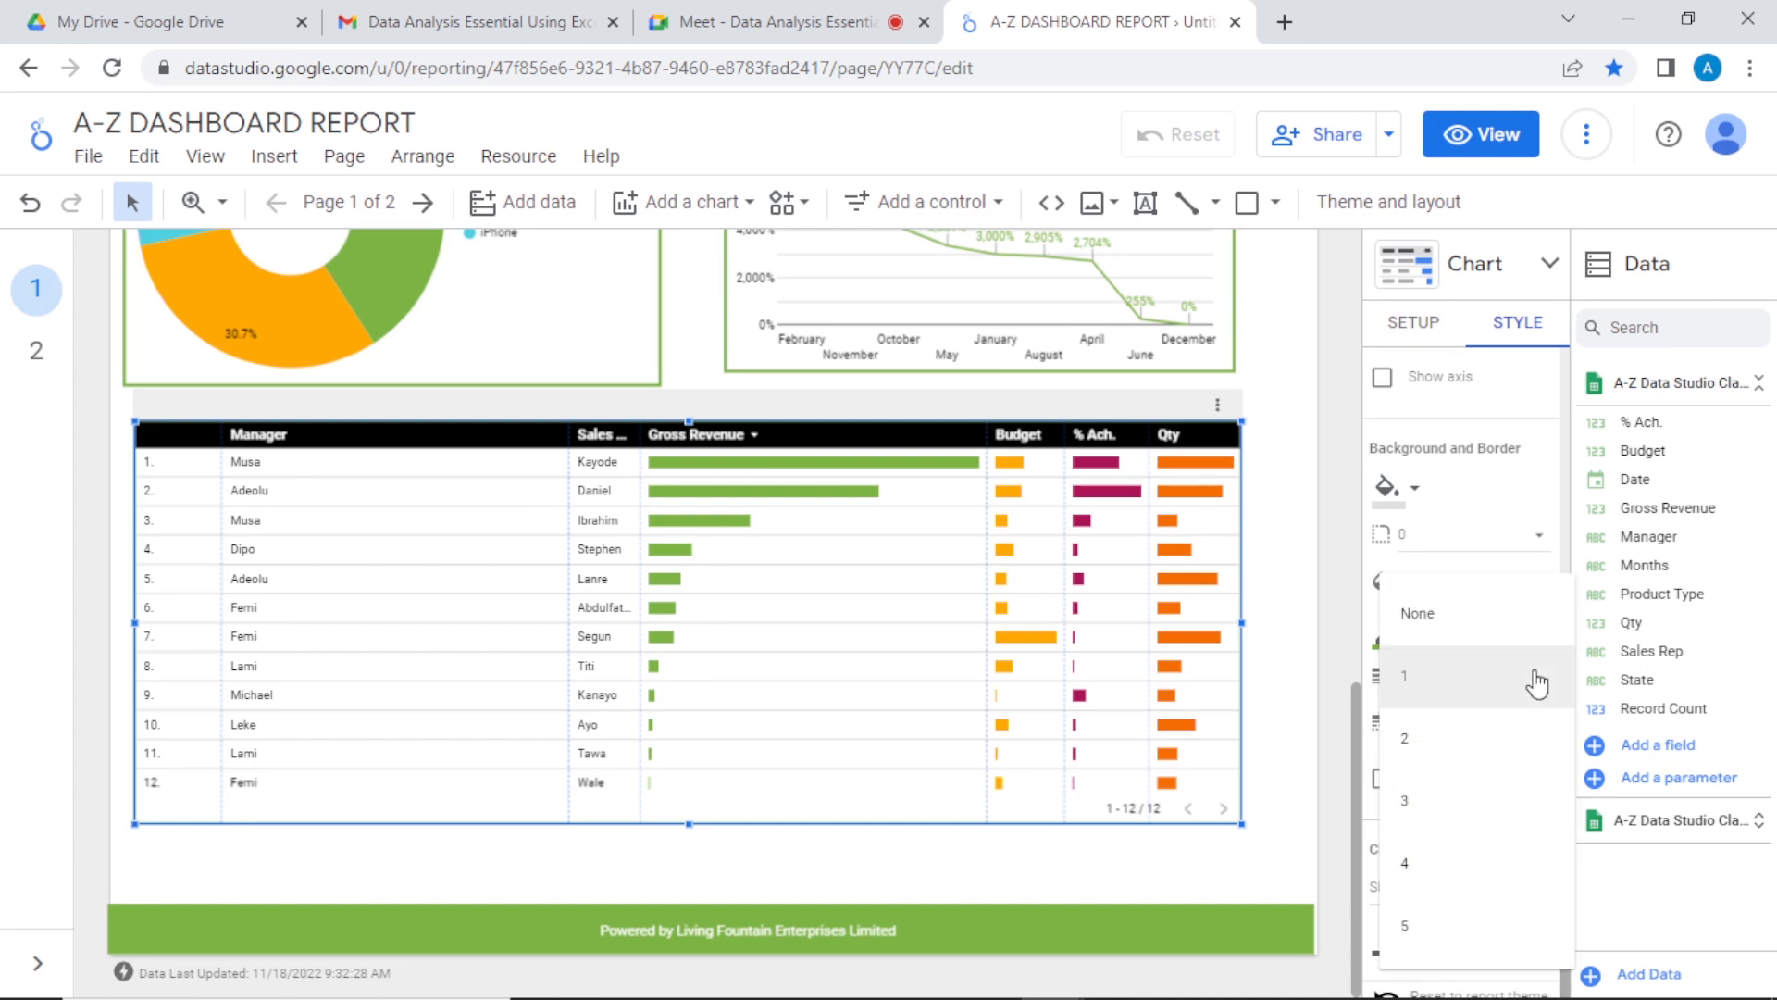
pyautogui.click(1494, 813)
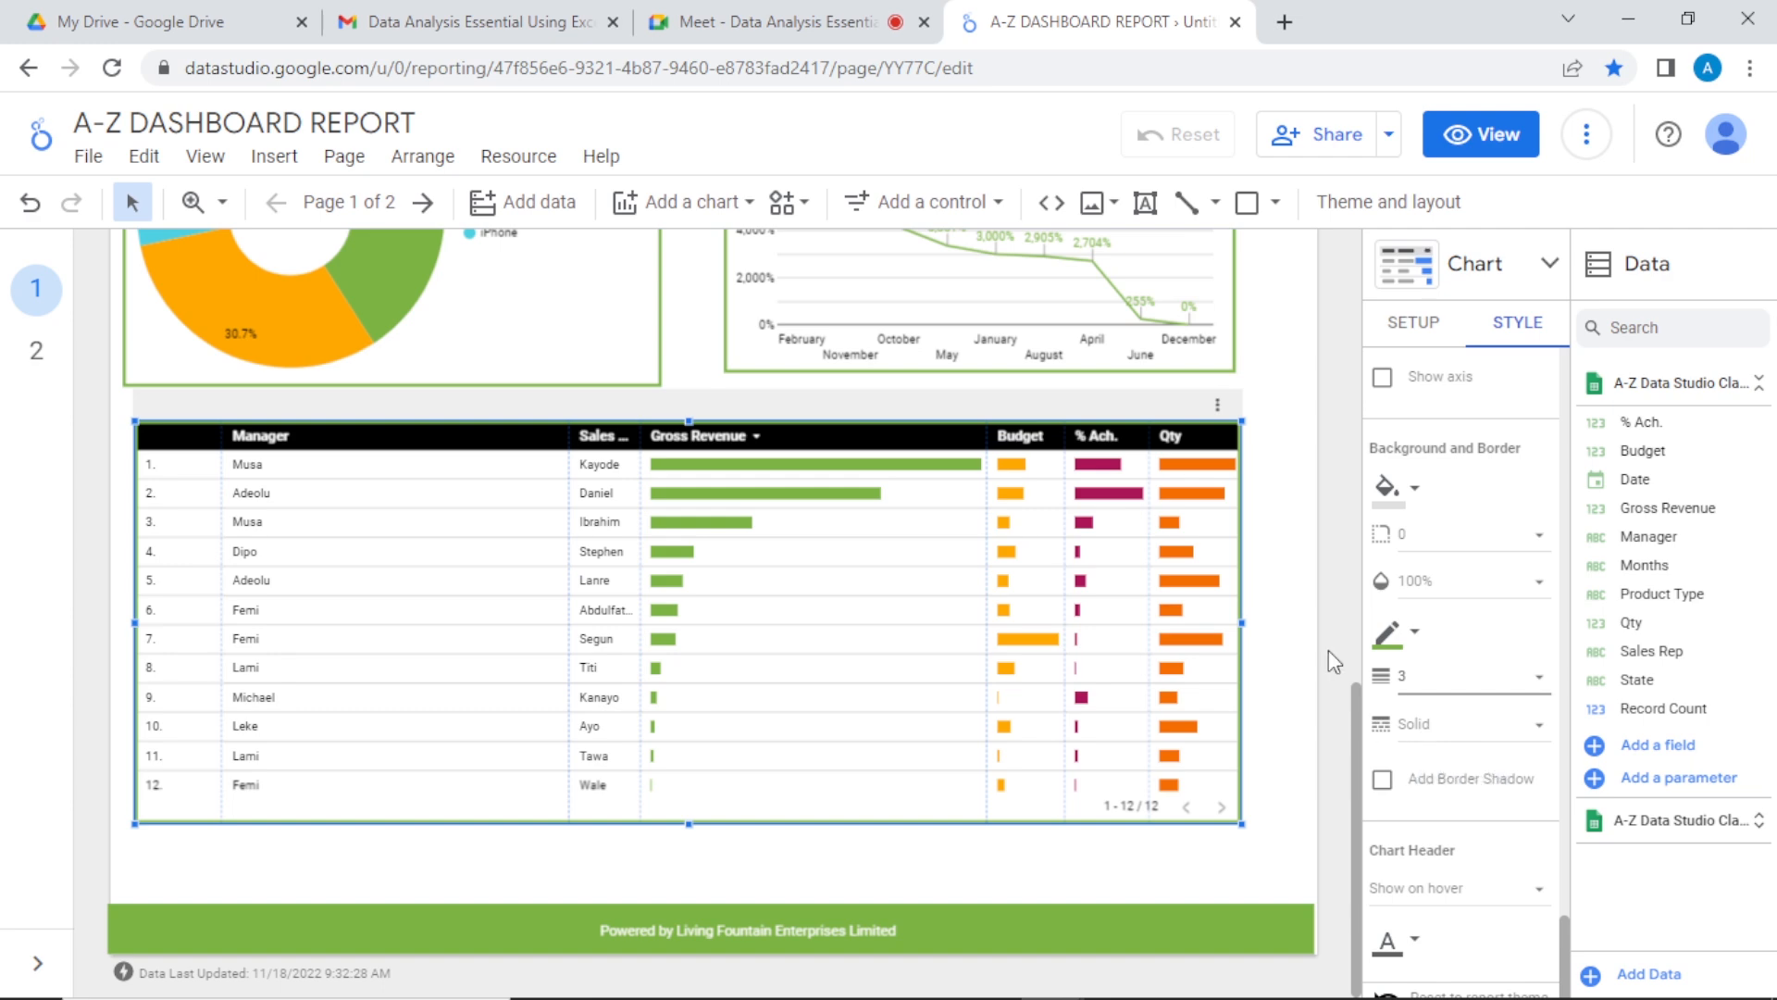
pyautogui.click(1329, 618)
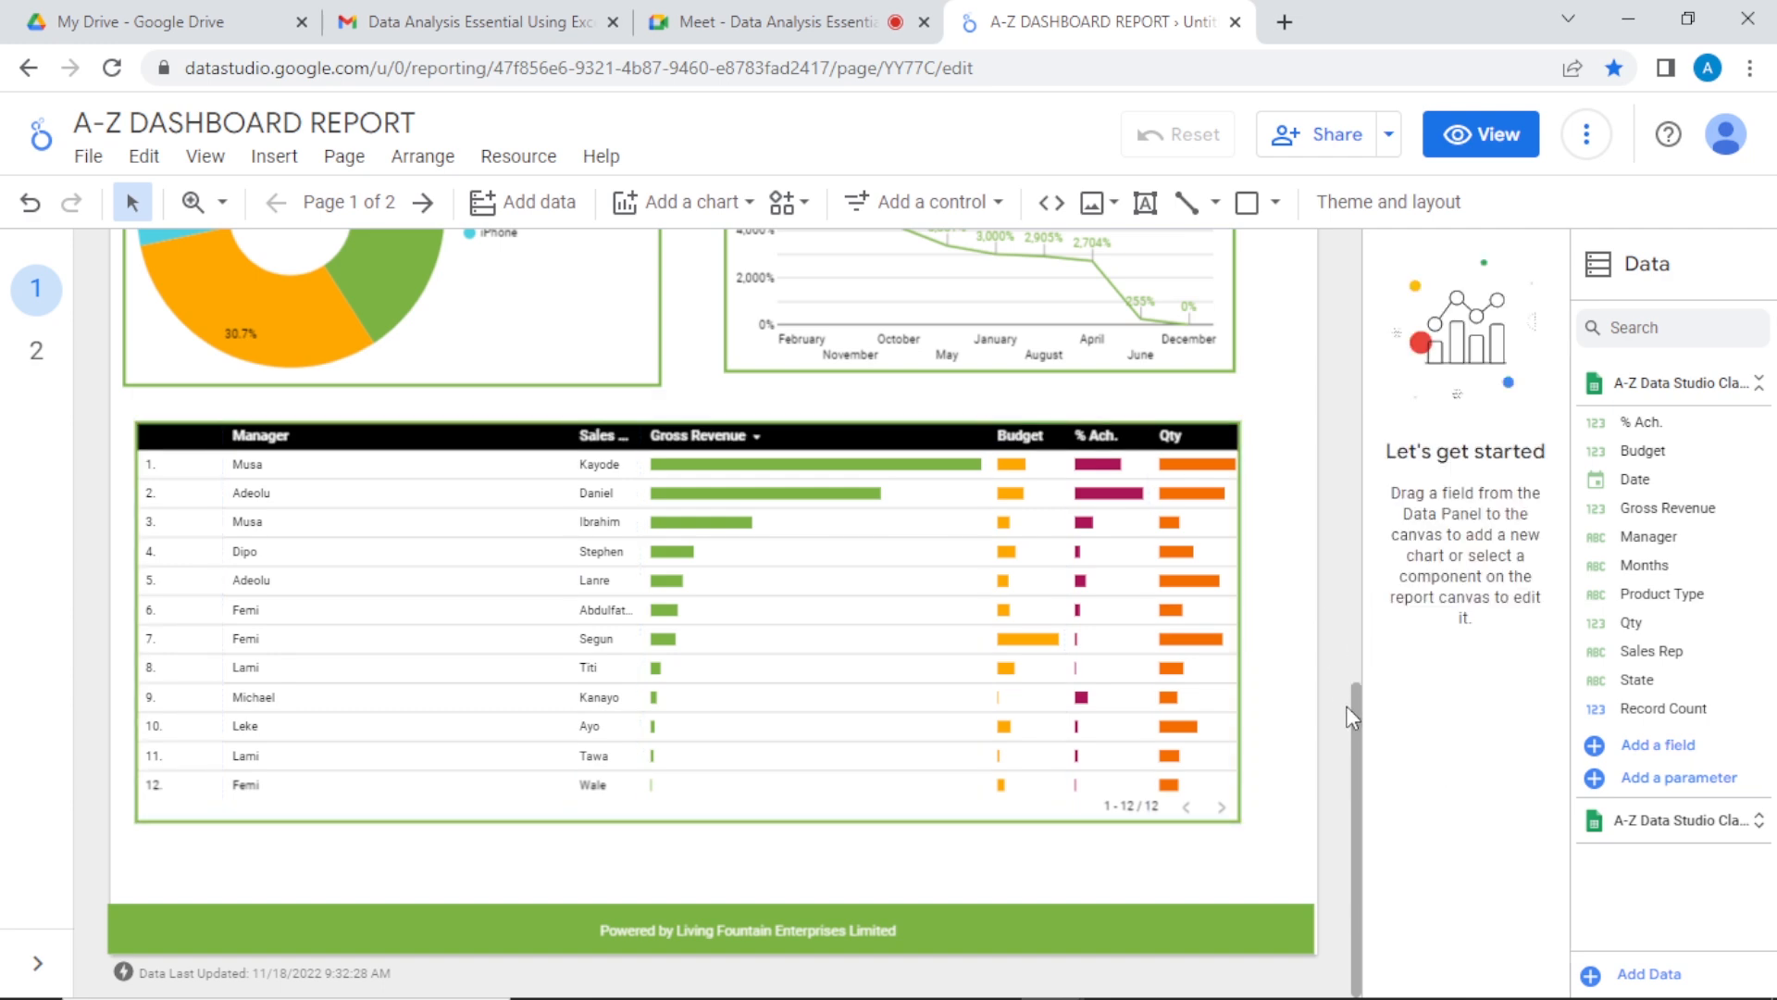
pyautogui.moveTo(1357, 699); pyautogui.dragTo(1408, 219)
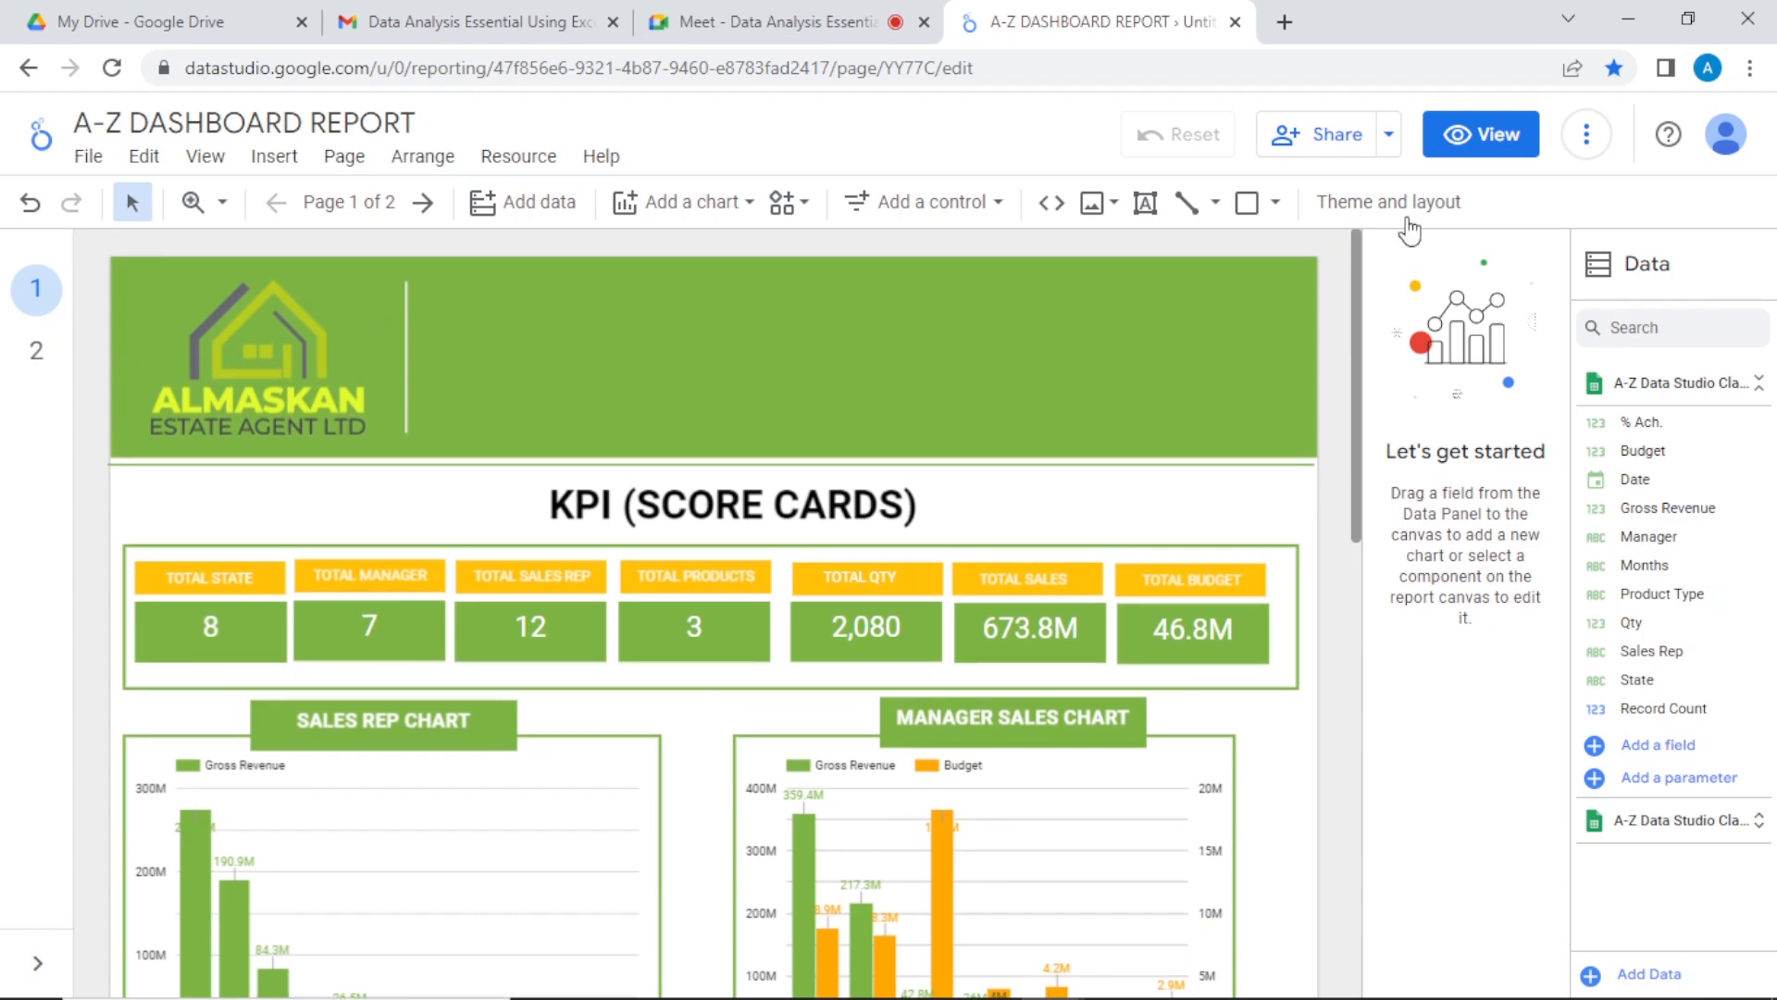